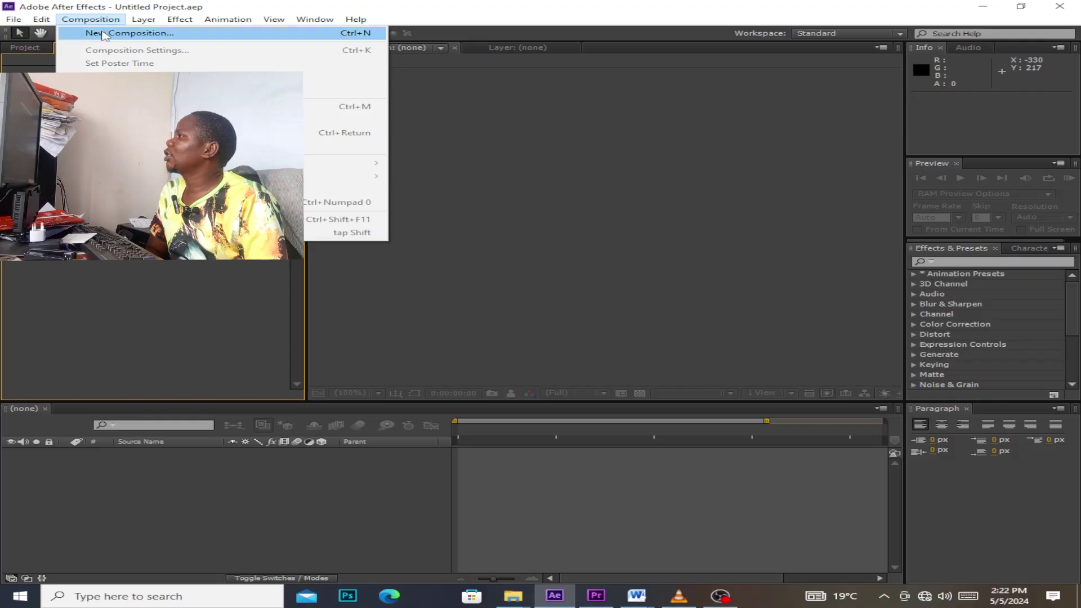
Step: Create the composition 'lr' at 842×596, 29.97 fps, with a 35-second duration
click(105, 35)
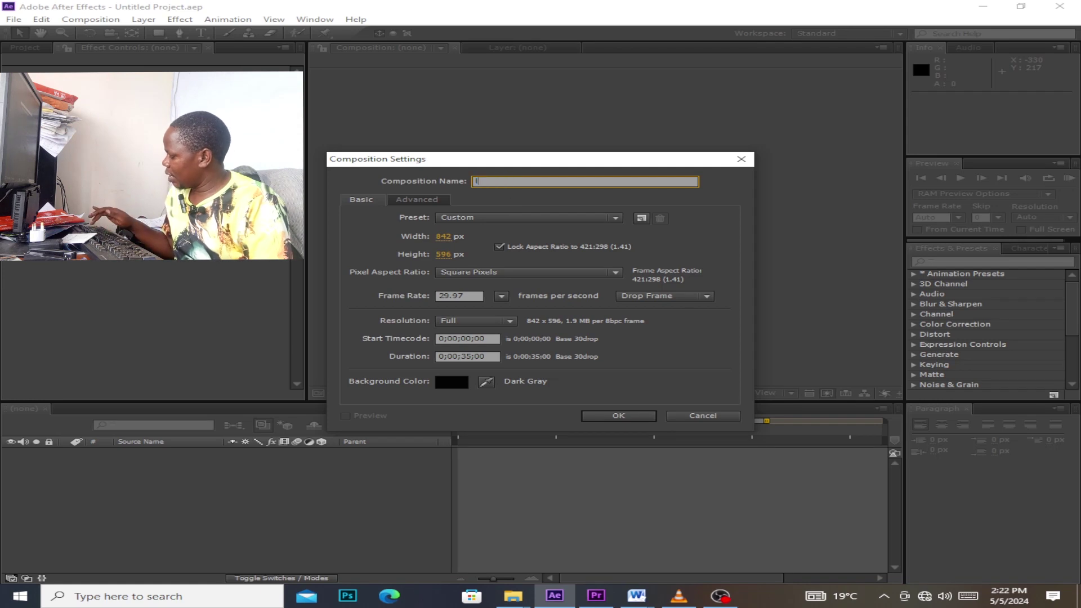
text(h)
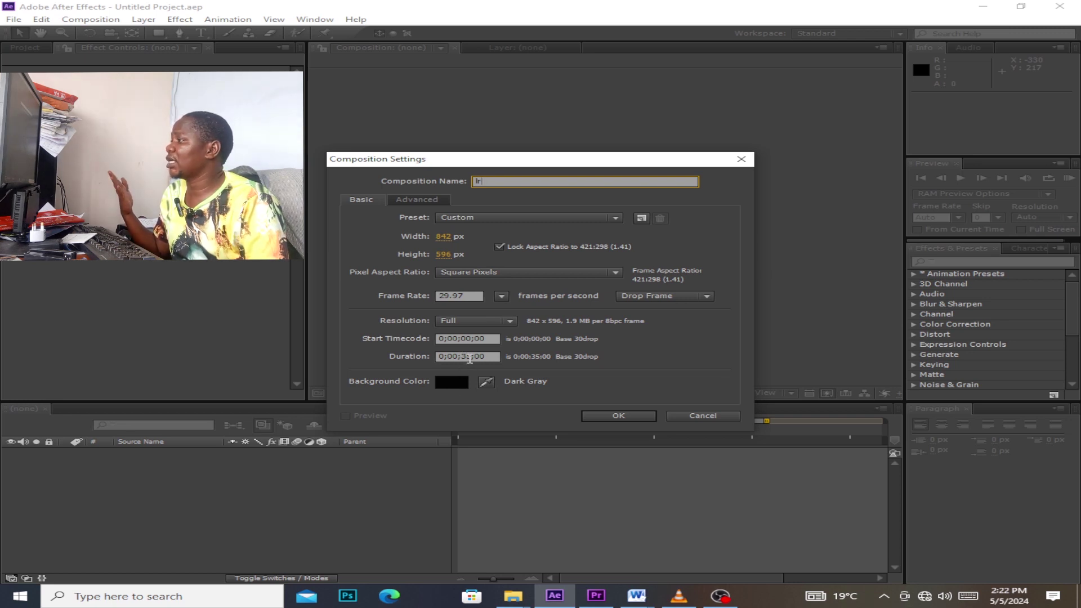
click(614, 419)
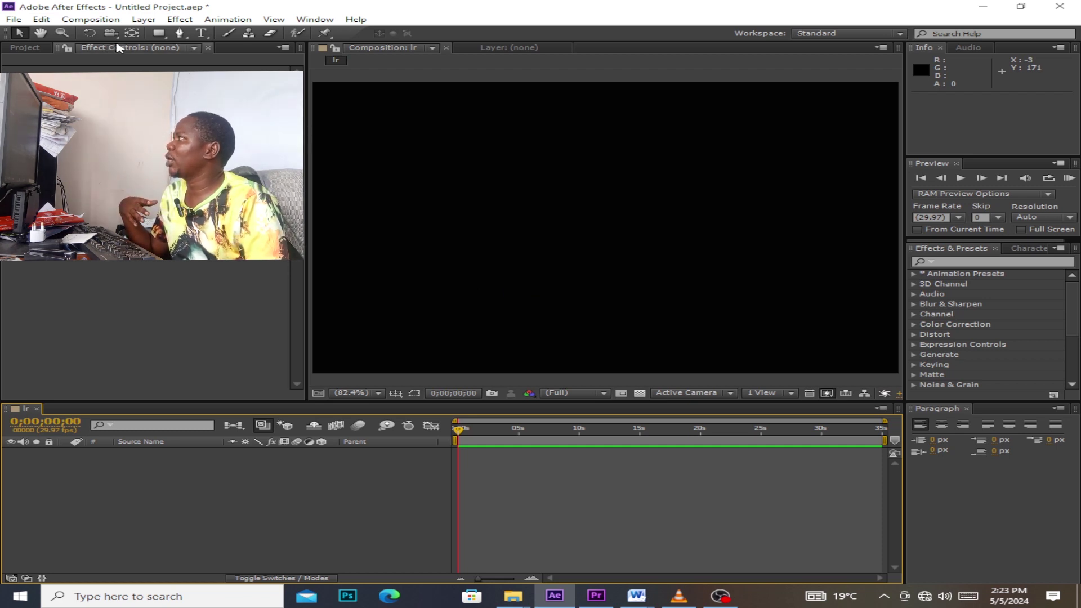
Step: Add a full-frame medium blue solid layer and turn on the proportional grid
click(144, 21)
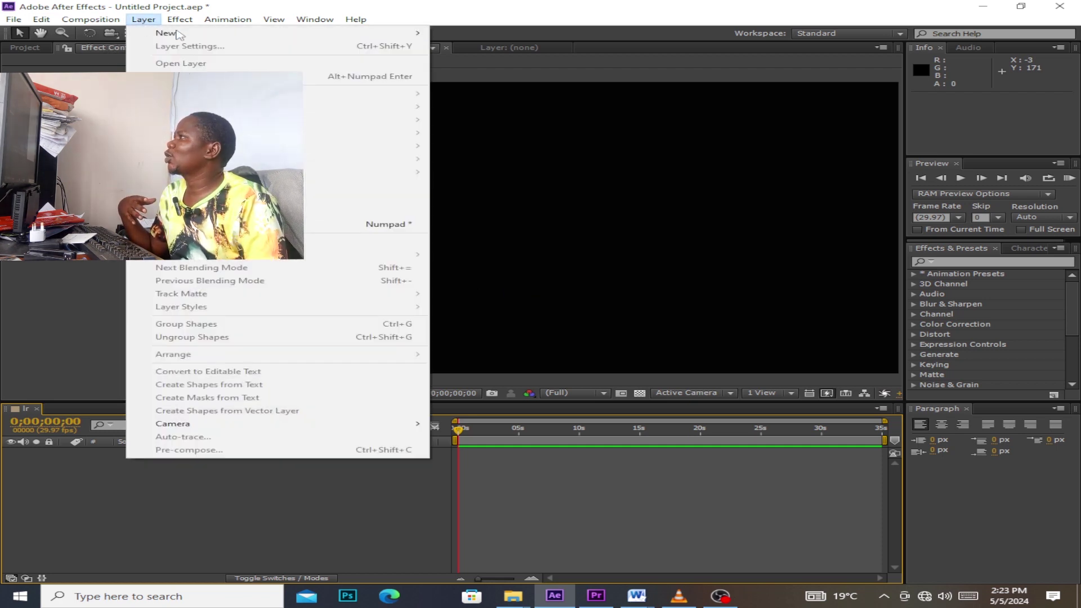
mouse_move(179, 35)
click(514, 45)
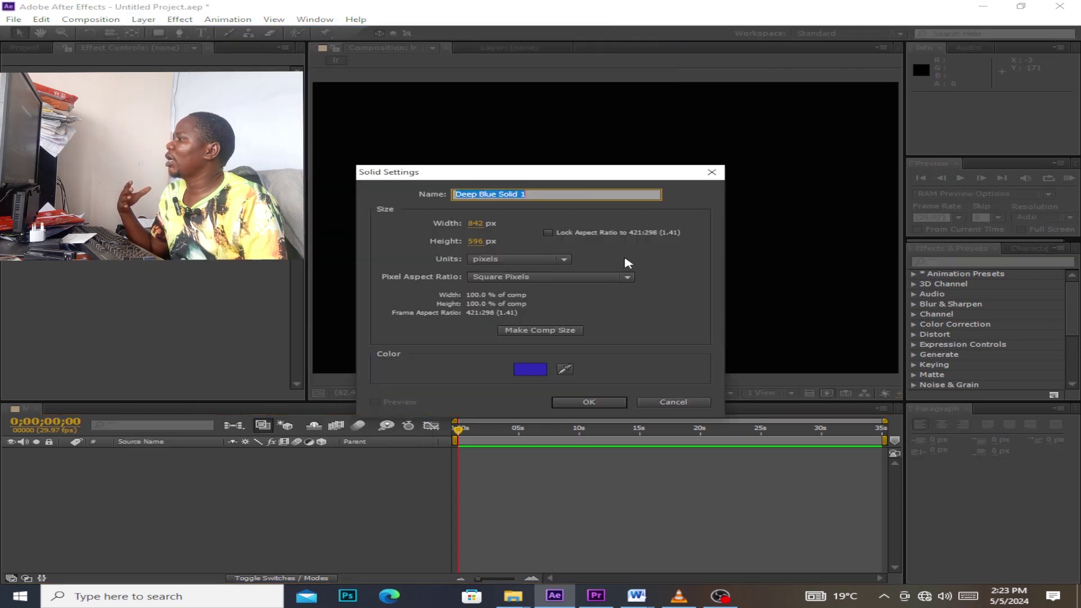
click(530, 370)
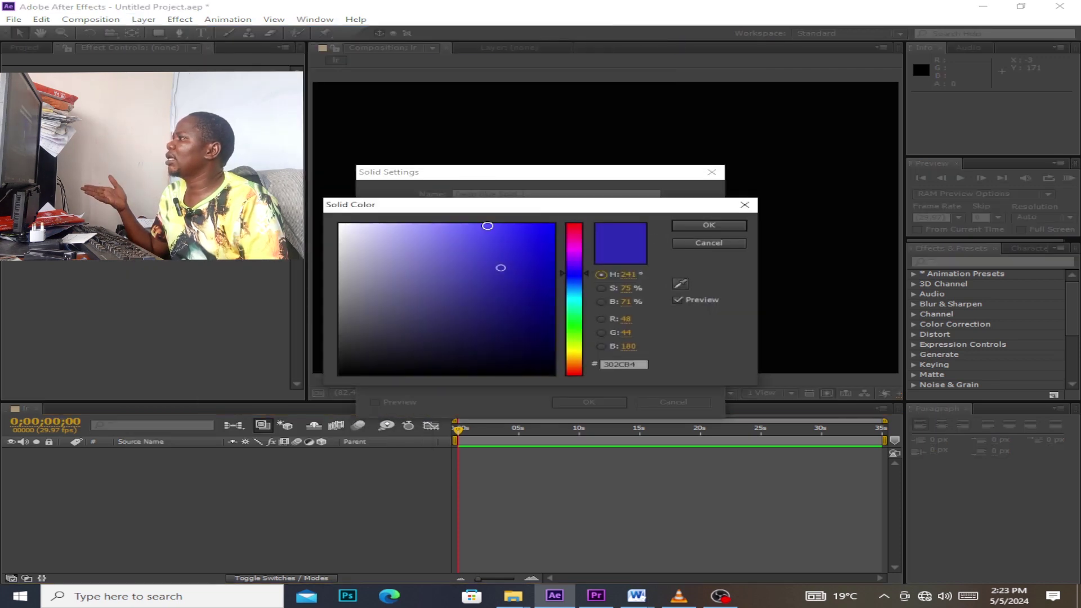
click(488, 226)
click(474, 233)
click(709, 226)
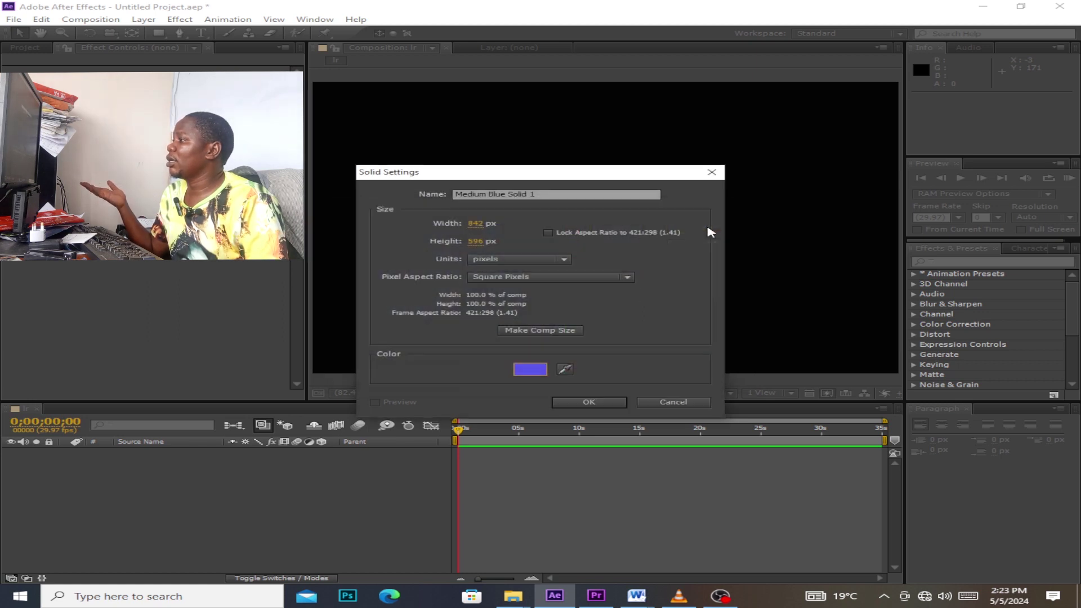
click(586, 402)
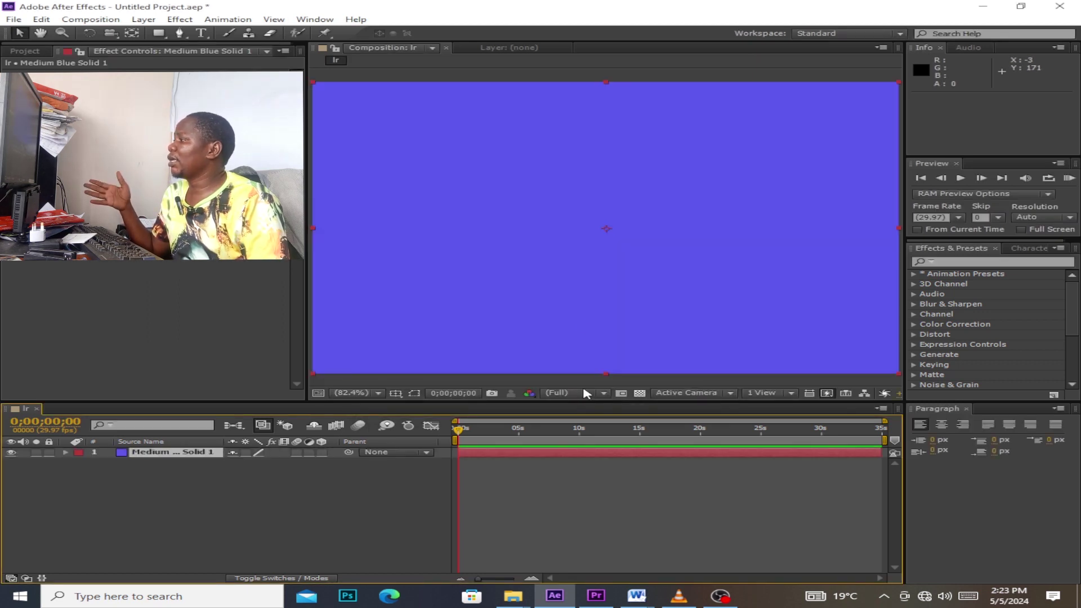
click(396, 393)
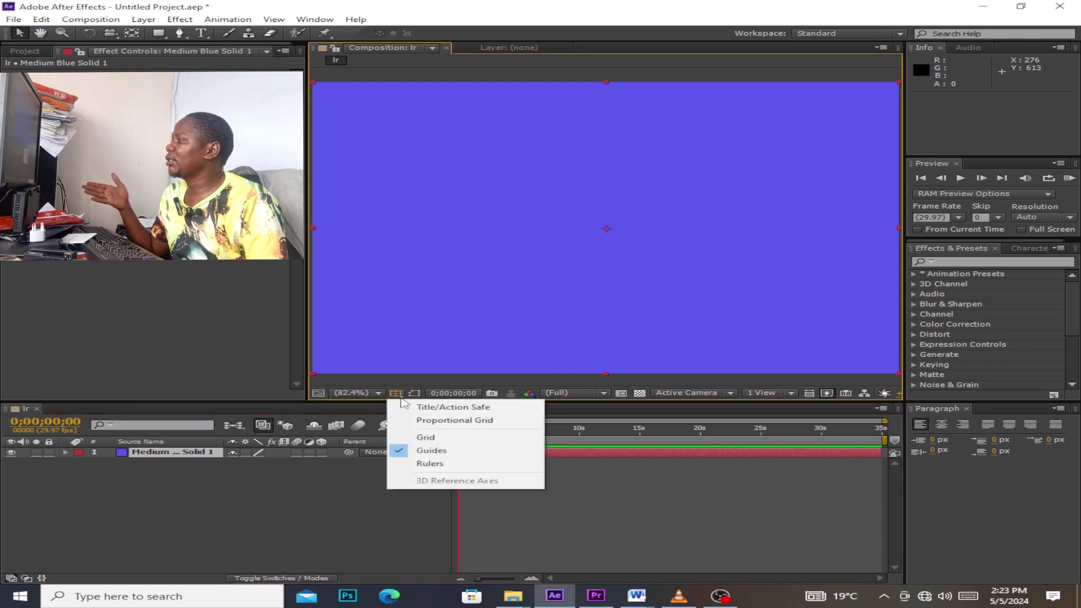
click(439, 427)
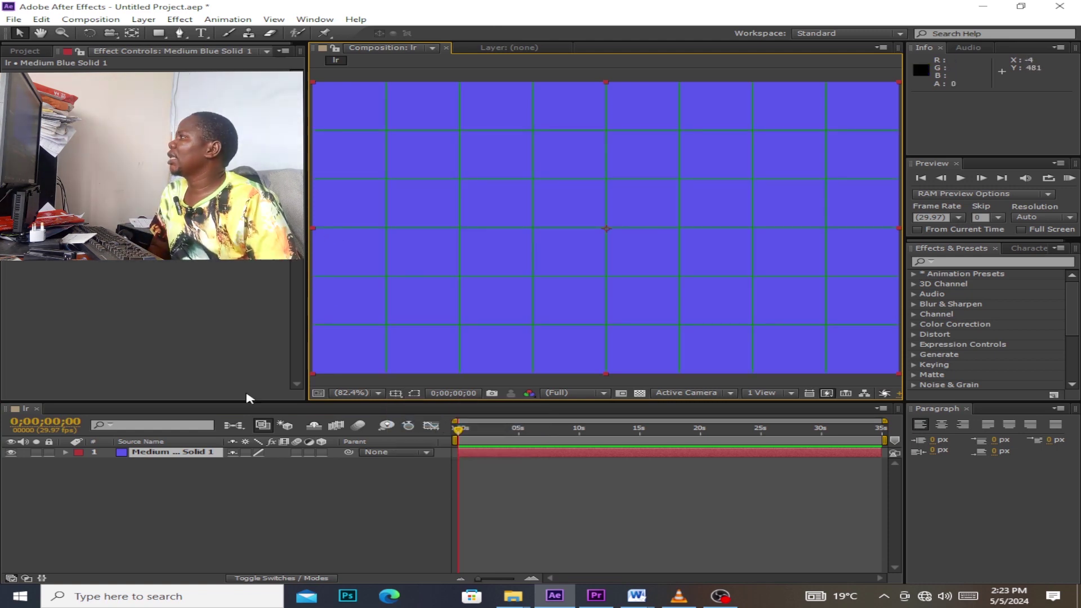
Step: Draw a closed four-point Pen mask cutting the solid to a left bar with a slanted right end
click(181, 34)
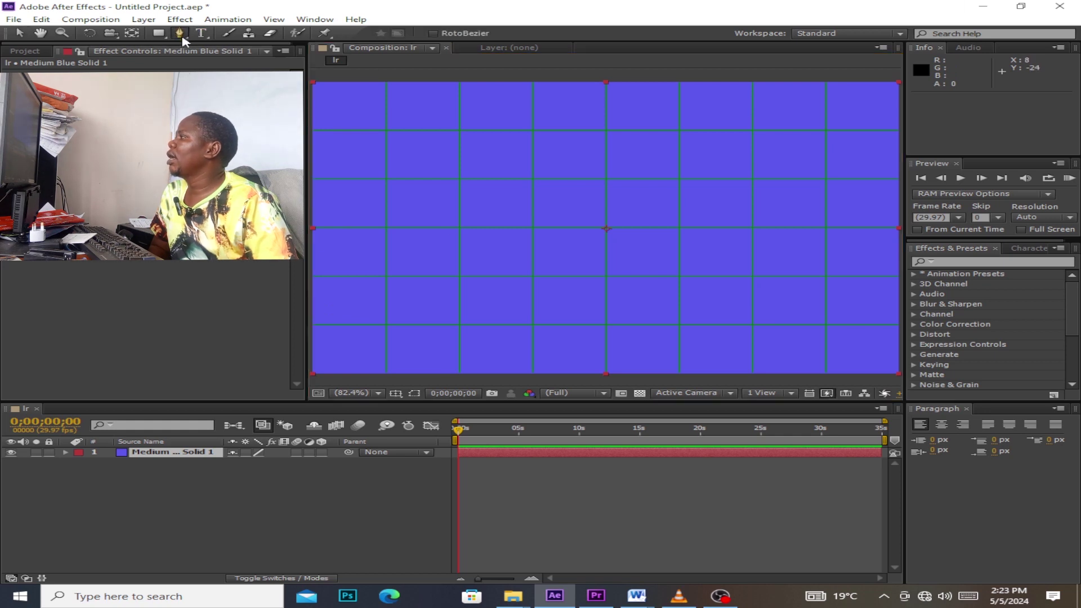
click(312, 178)
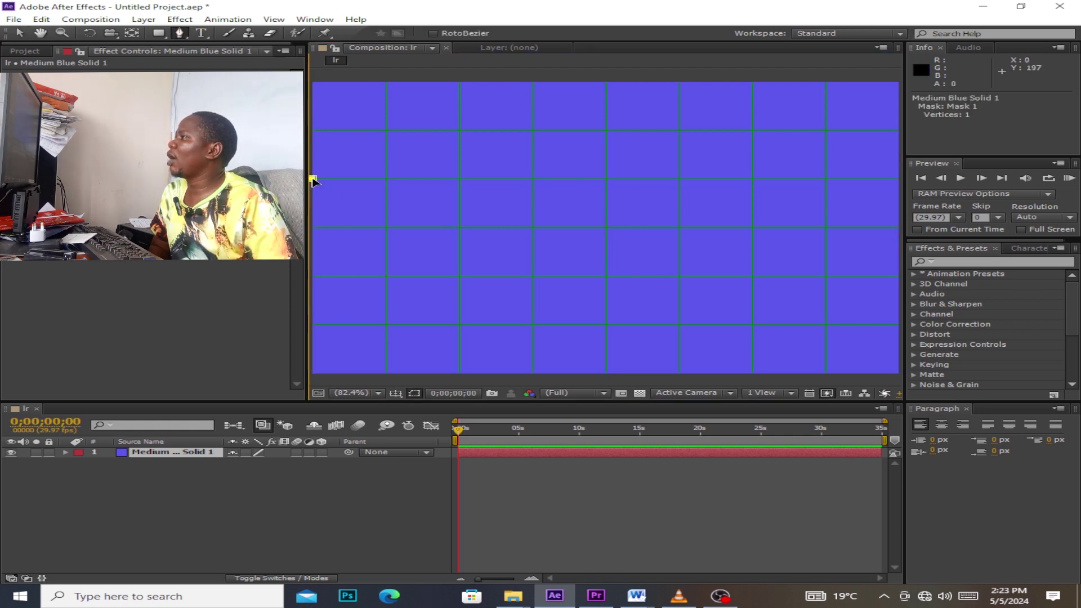
click(604, 179)
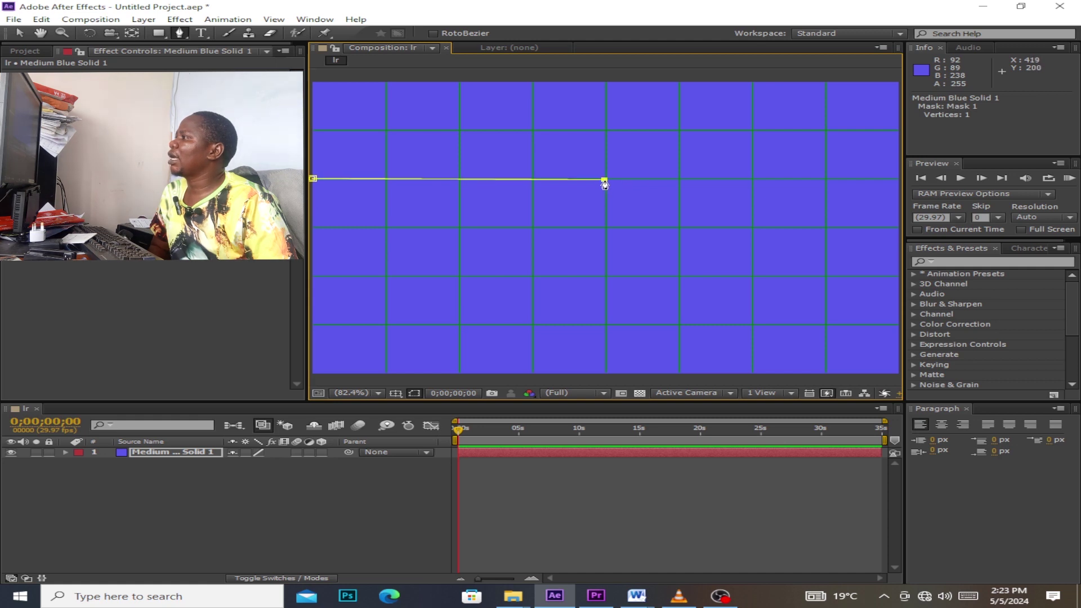
click(680, 227)
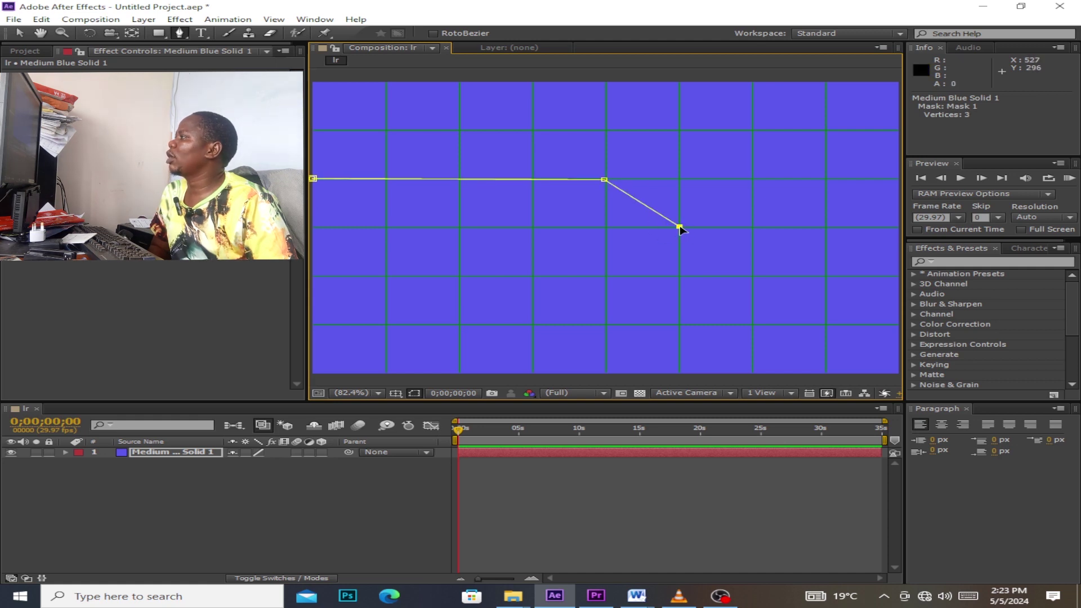
click(314, 228)
click(313, 180)
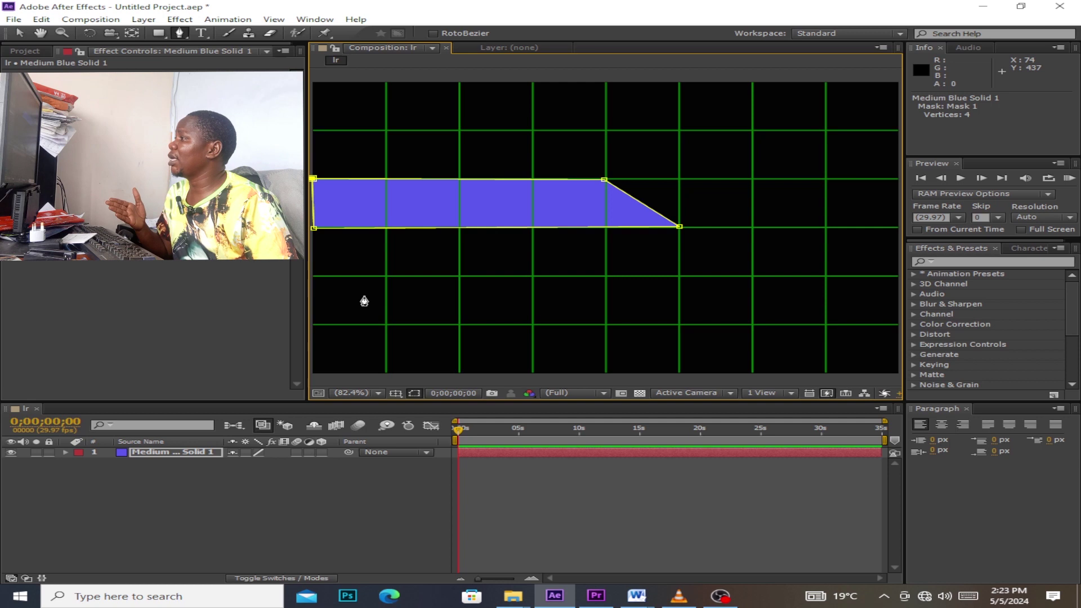
click(143, 19)
Step: Add a second blue solid layer and hide it
mouse_move(149, 35)
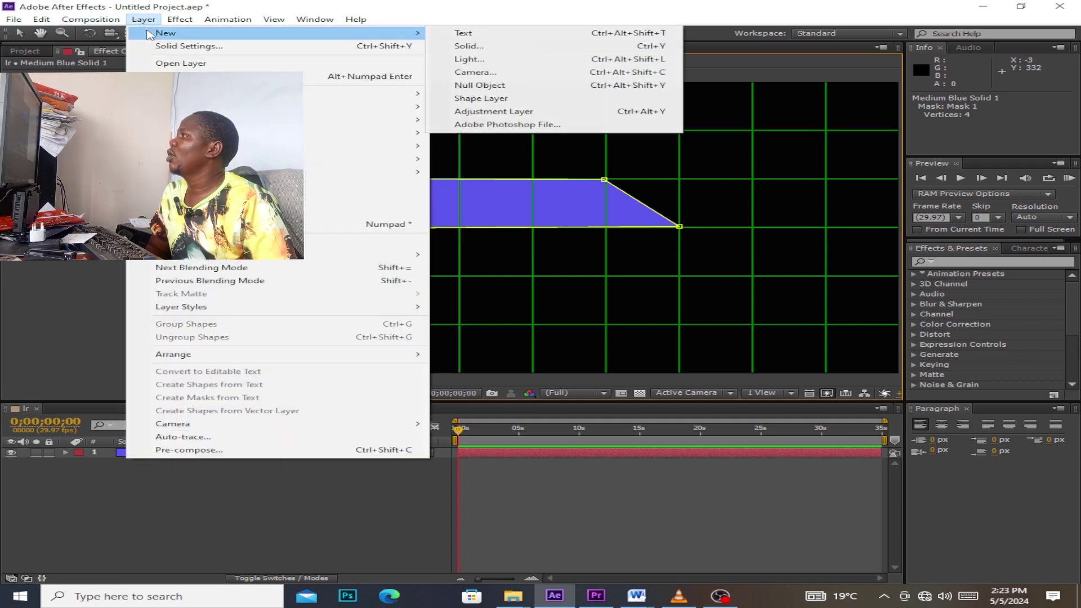
click(488, 45)
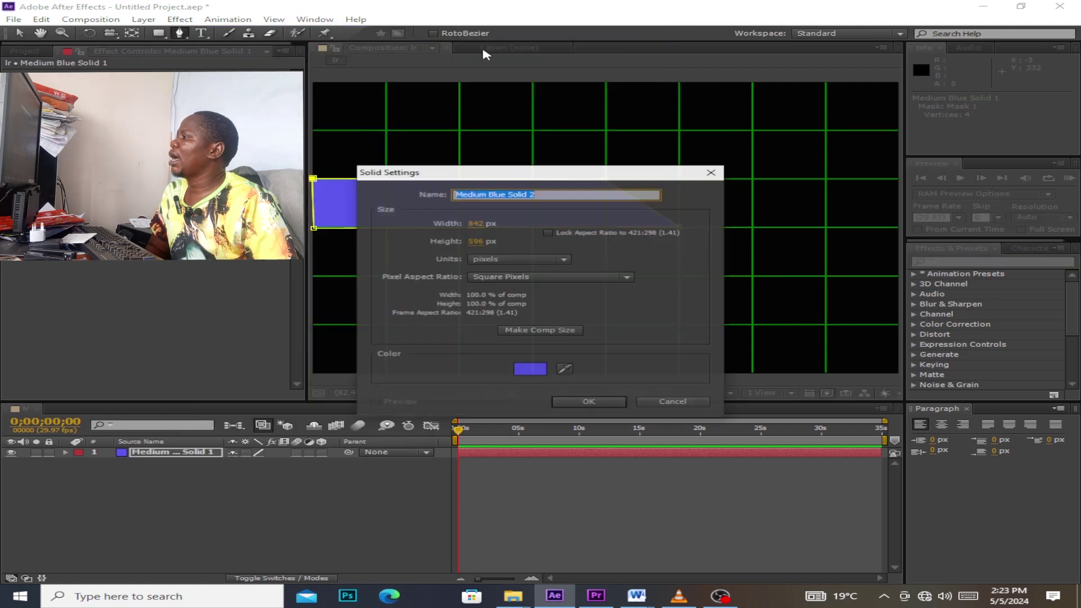
click(589, 402)
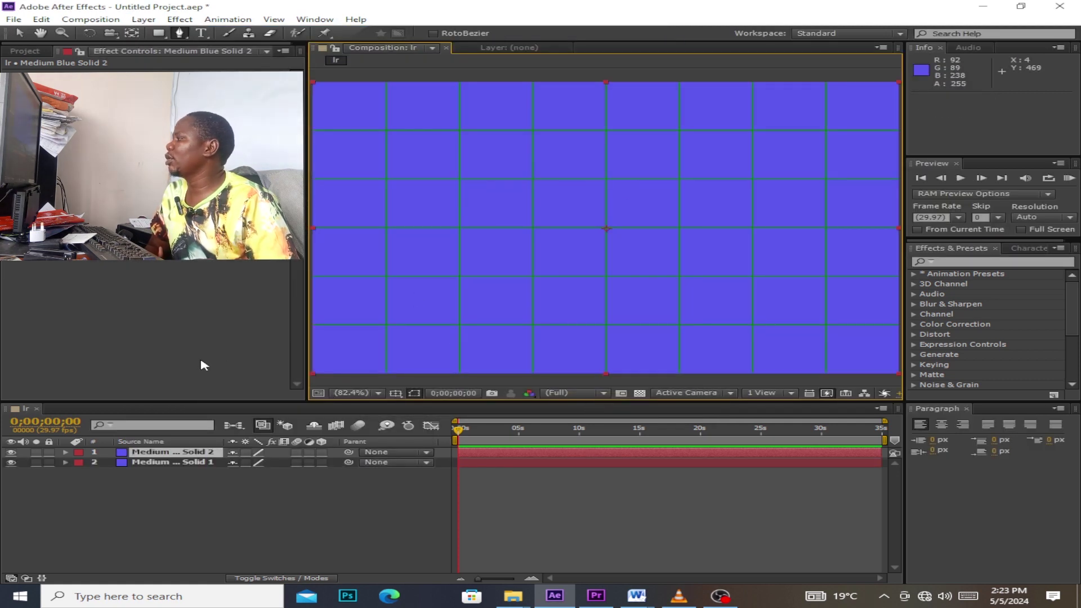
key(F2)
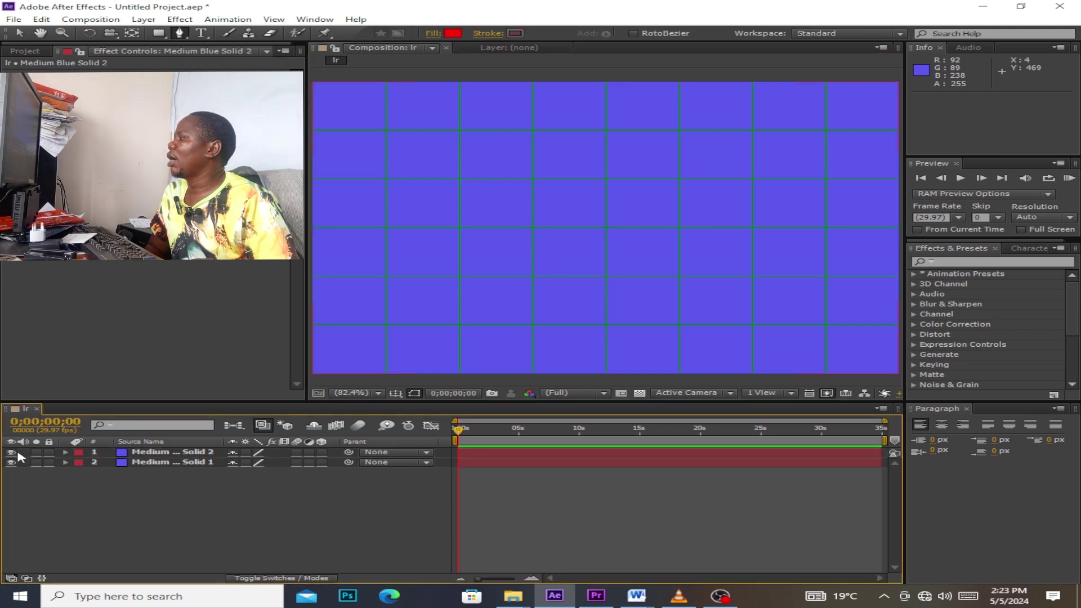
click(11, 453)
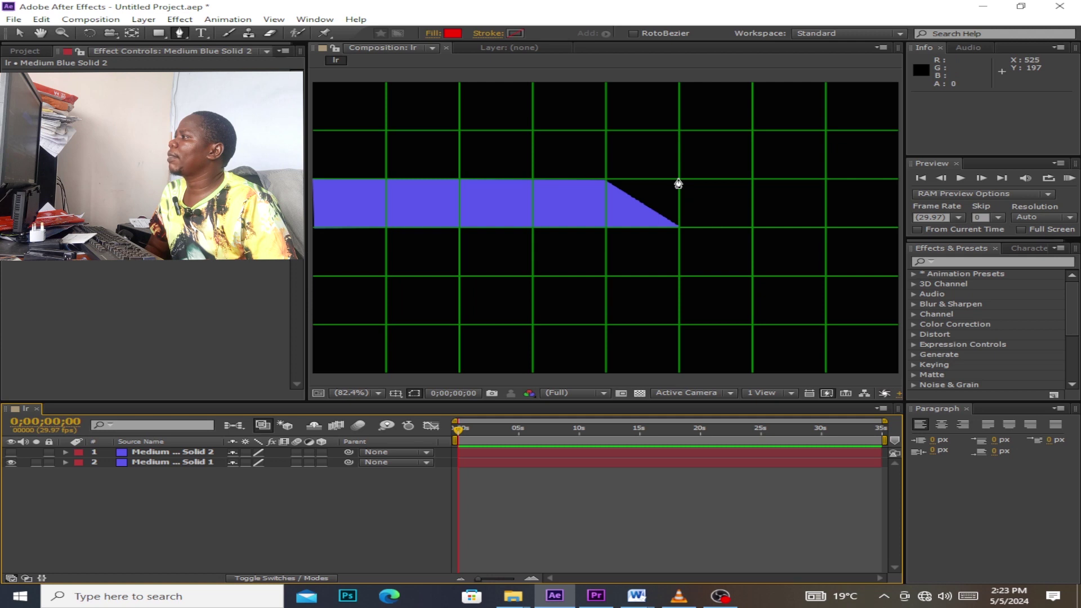
Step: Draw a slanted shape layer to the right of the blue bar, matching its angle
click(680, 179)
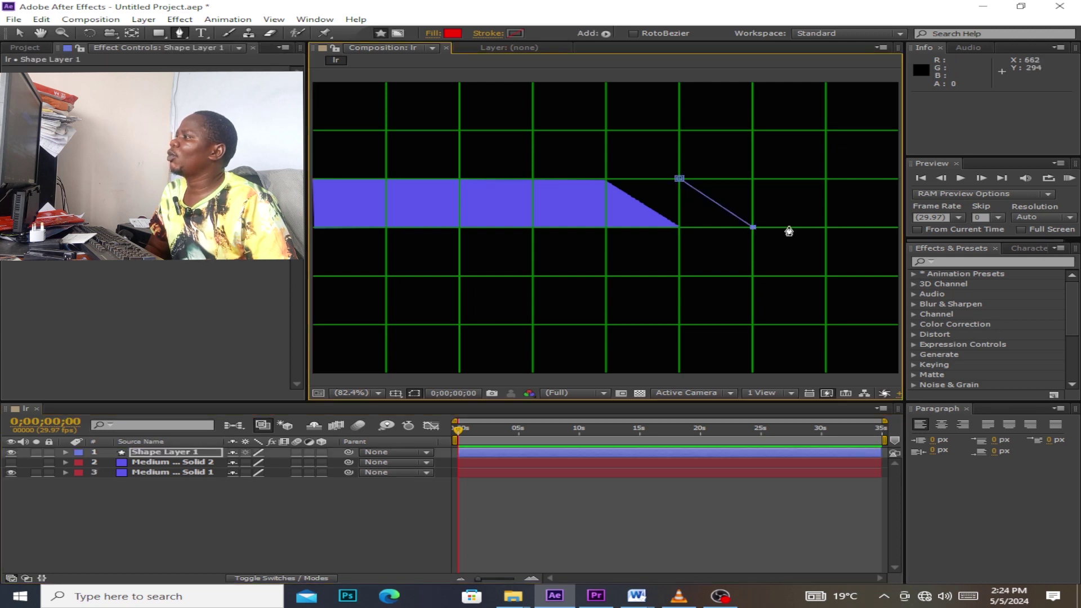
click(825, 226)
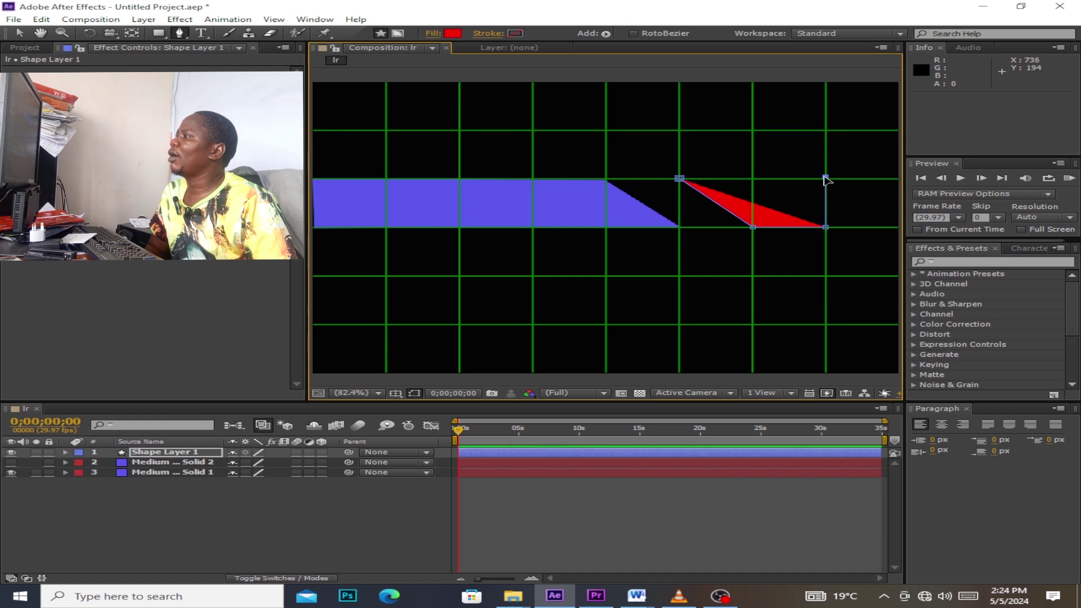
click(681, 180)
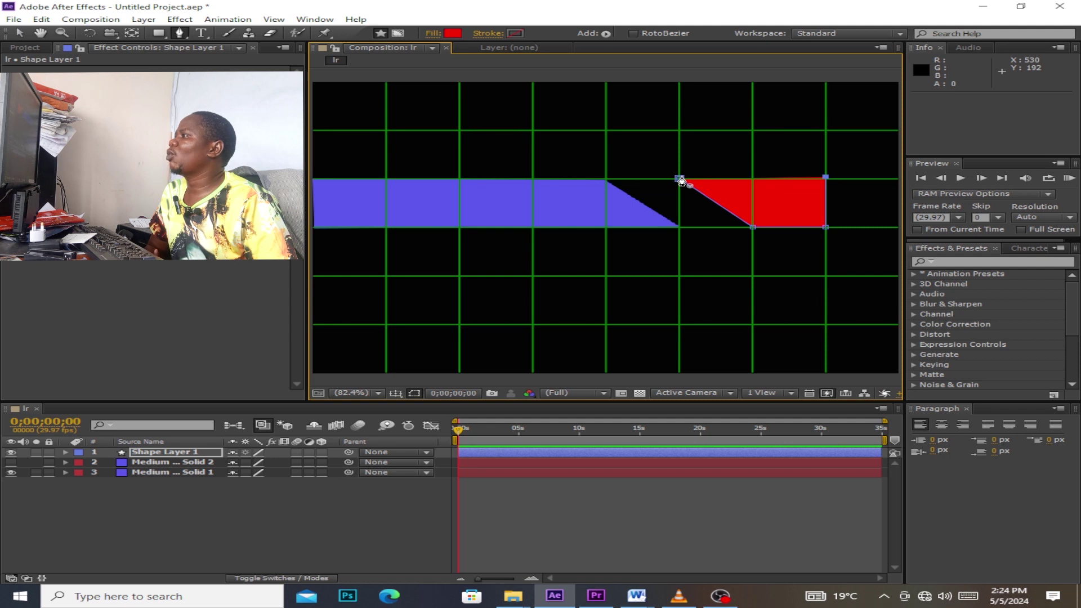
Step: Change the slanted shape's fill from red to the bar's lighter blue
click(454, 35)
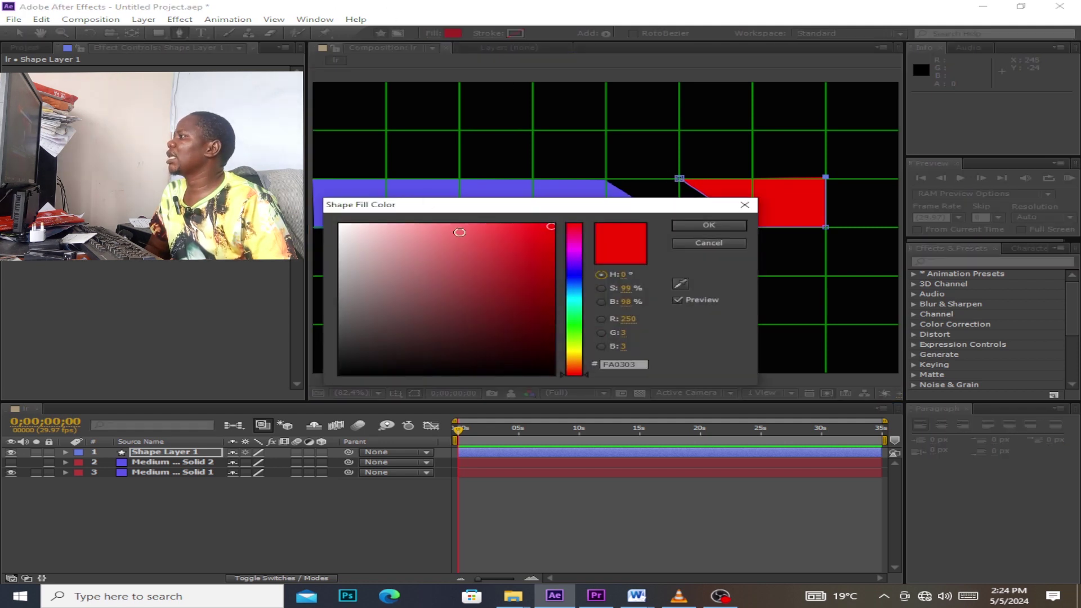
click(574, 275)
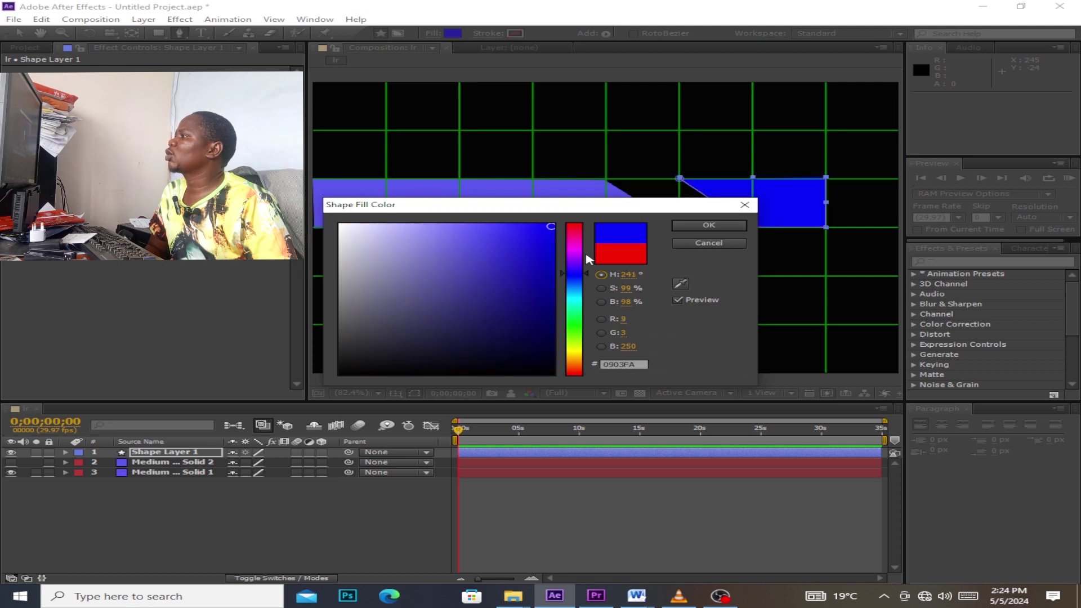
click(502, 229)
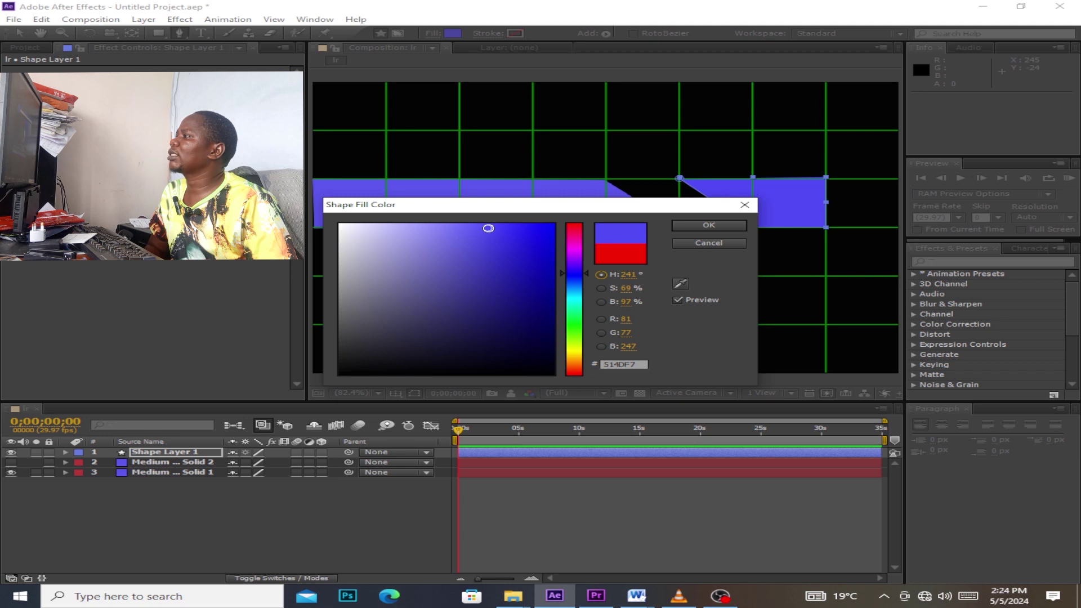
click(708, 224)
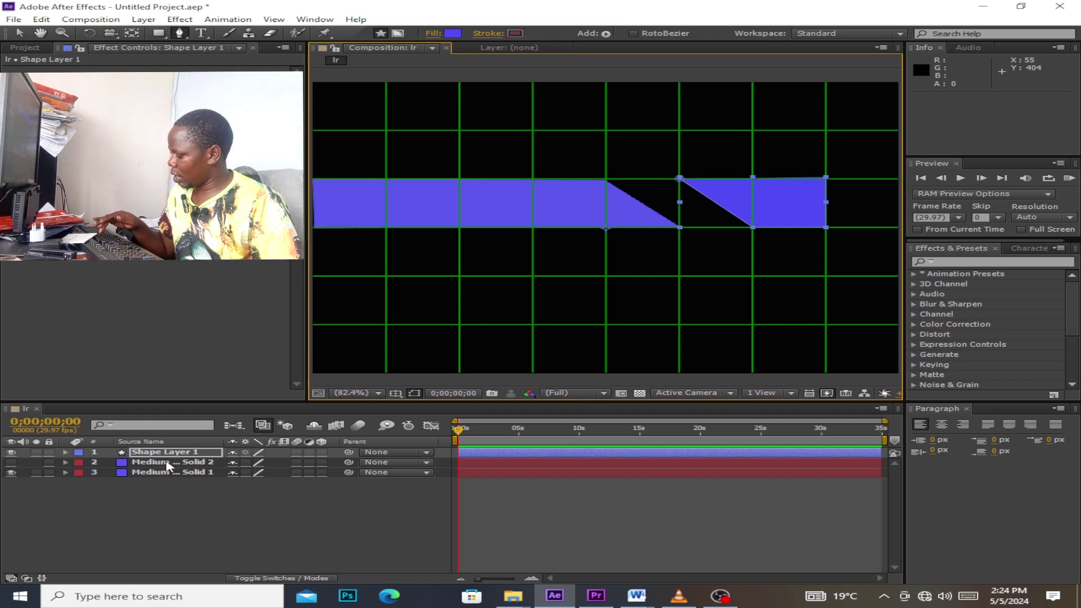
Step: Move Shape Layer 1's position left to 343, 298, leaving a thin diagonal gap
key(p)
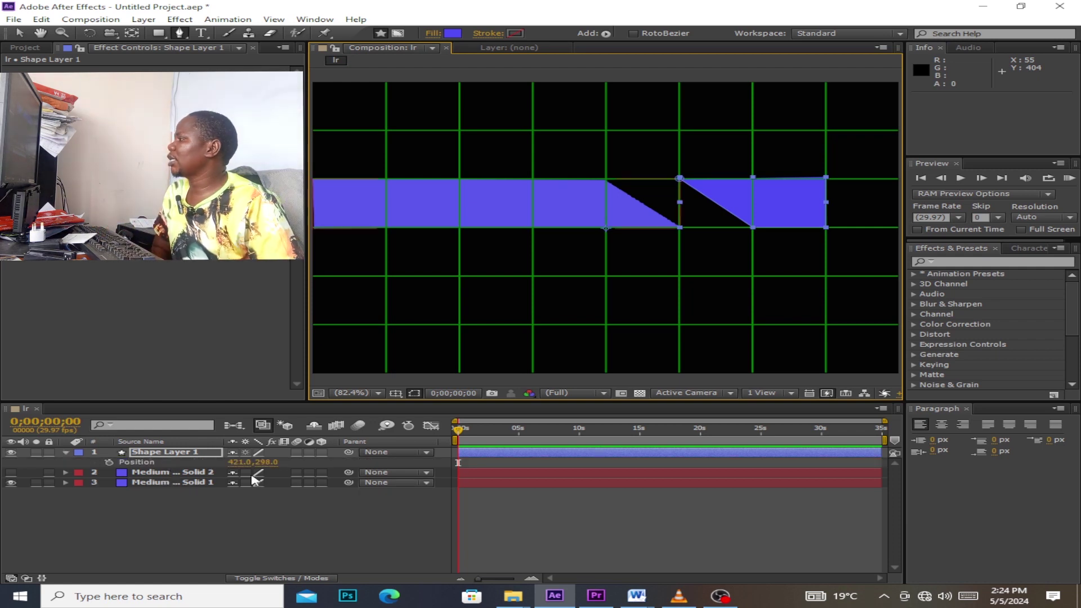
drag(238, 465, 204, 461)
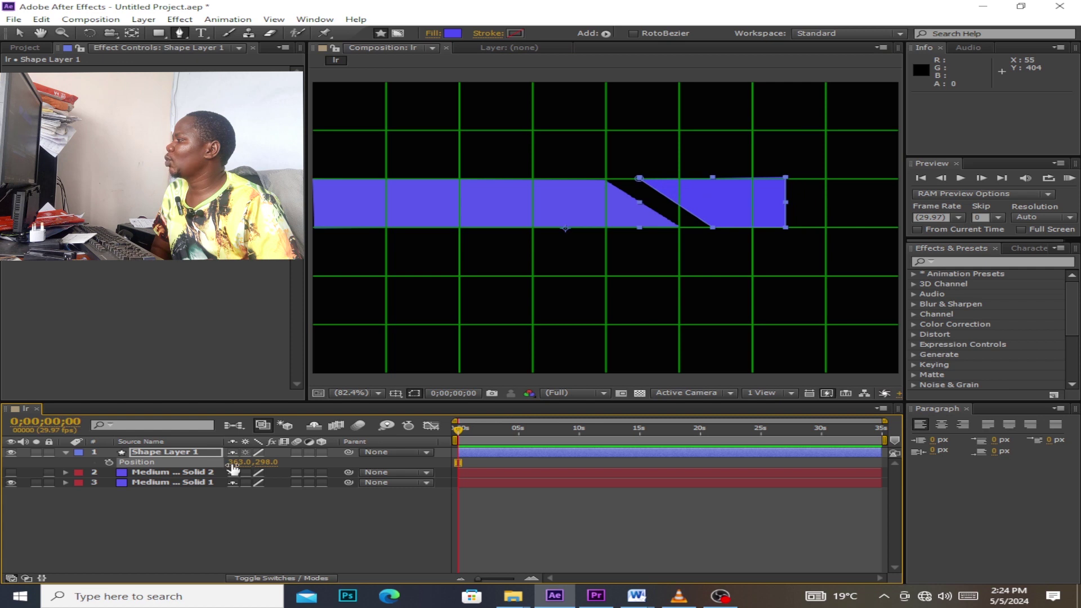
mouse_move(237, 461)
mouse_down()
mouse_move(207, 457)
mouse_move(218, 459)
mouse_up()
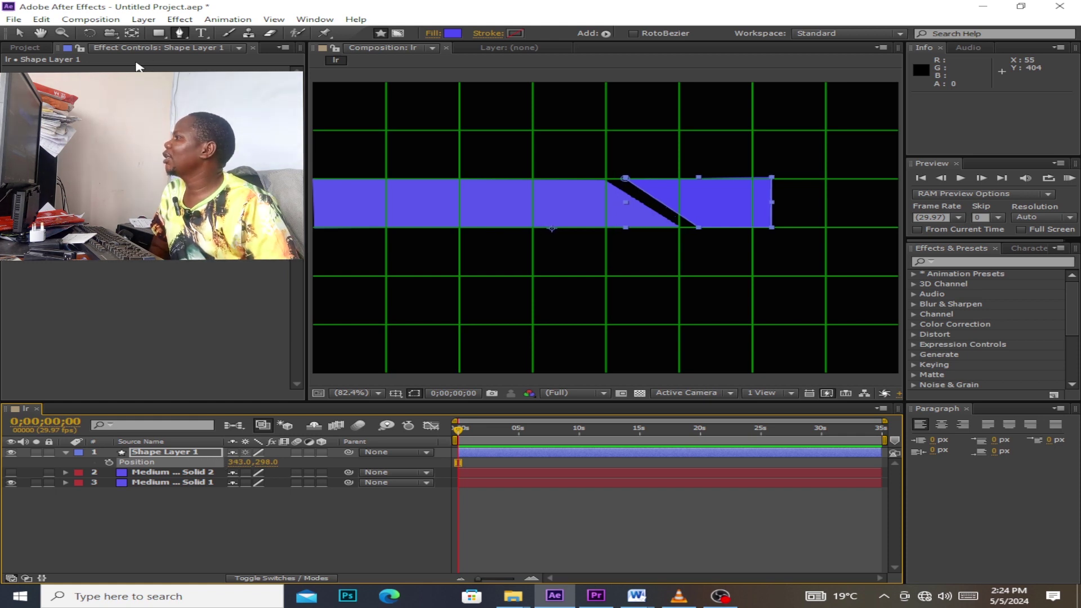
Step: Add a NEWS text layer on the right blue shape
click(199, 34)
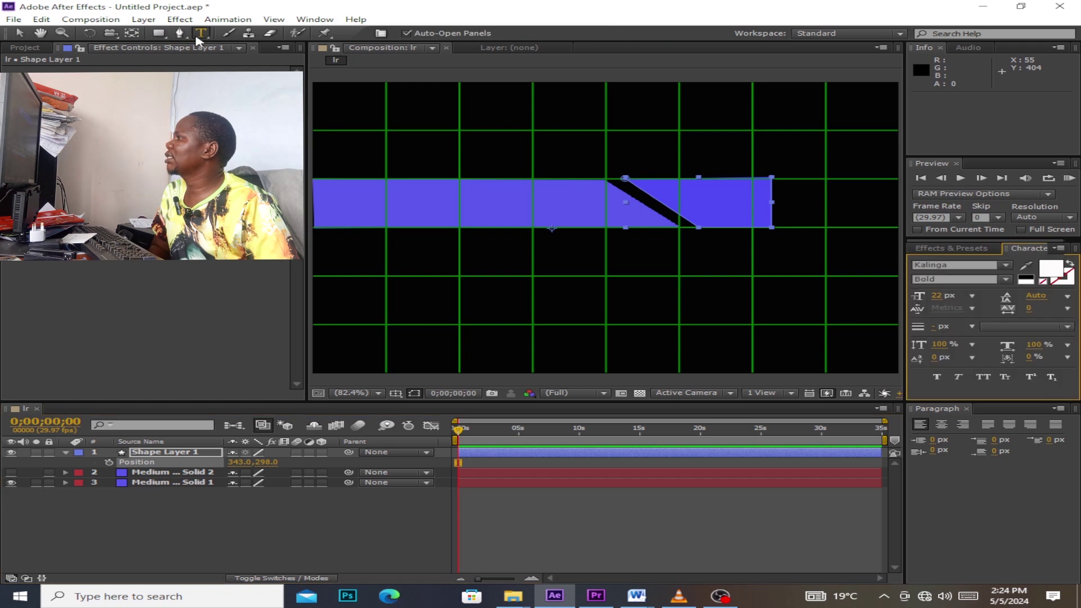
click(693, 208)
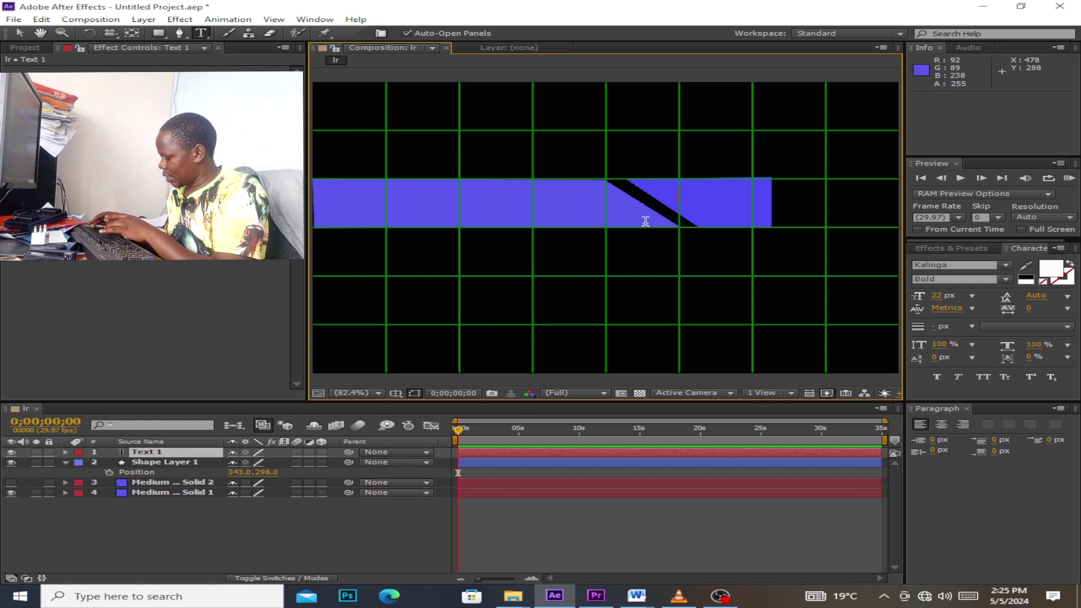
text(NE)
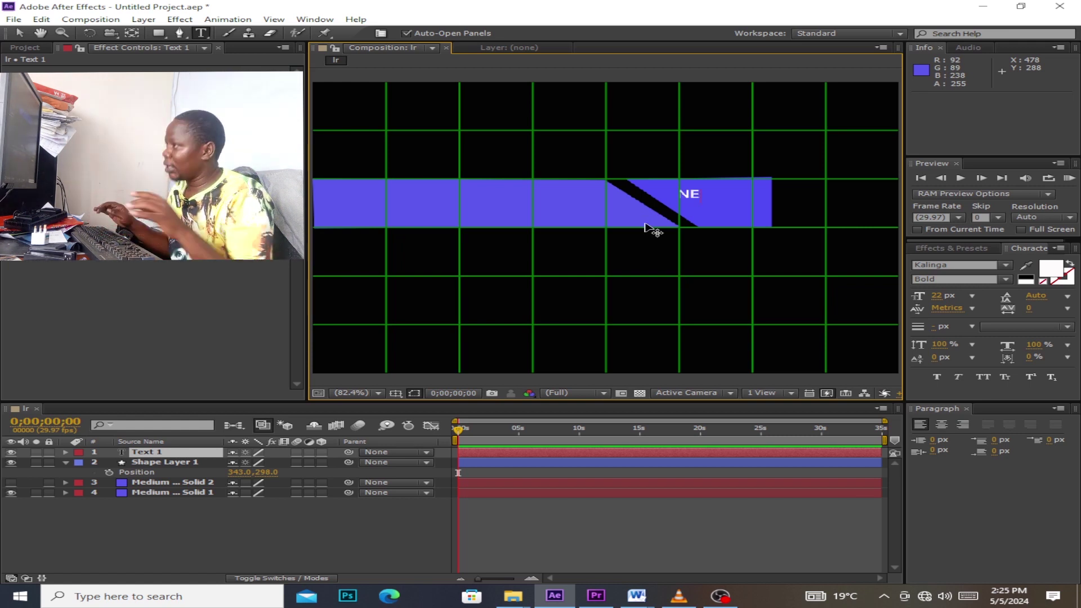
text(WS)
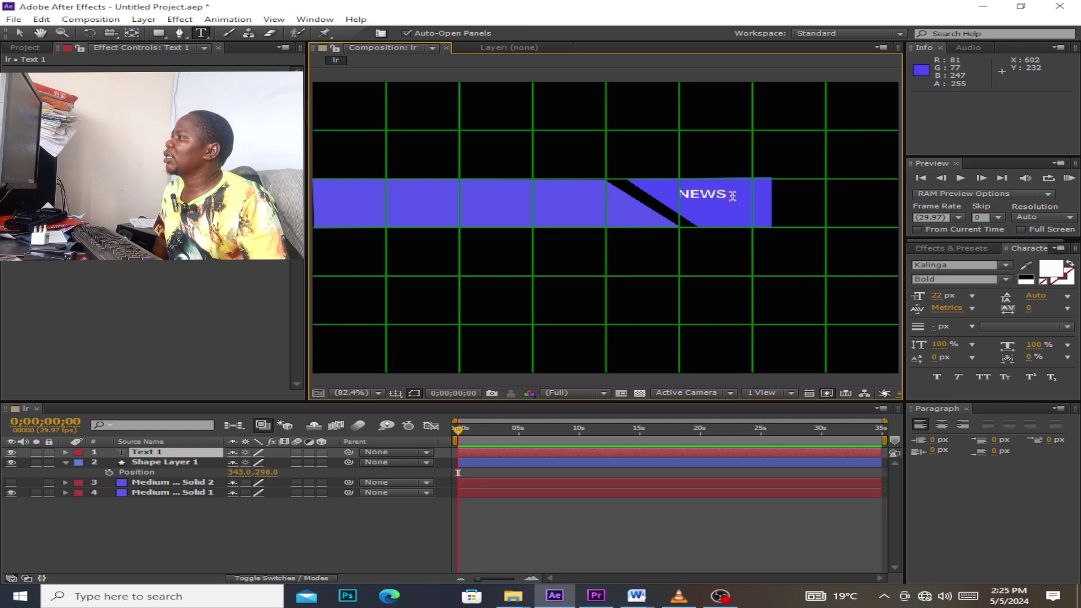
Step: Set NEWS to 50 px and nudge it slightly left on the bar
click(937, 296)
drag(938, 296, 944, 299)
text(53)
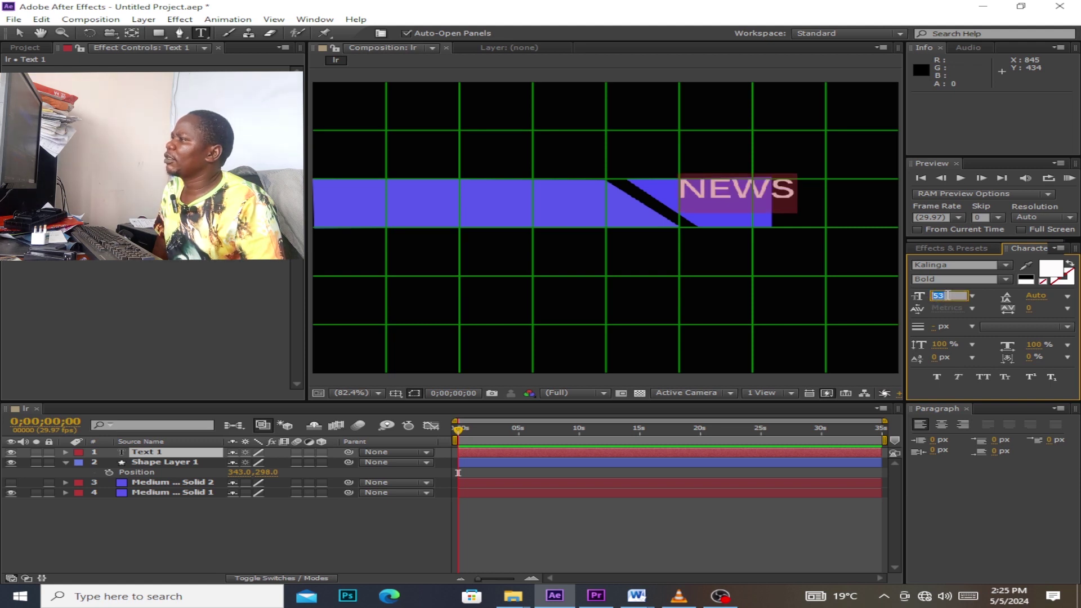
text(0)
key(Return)
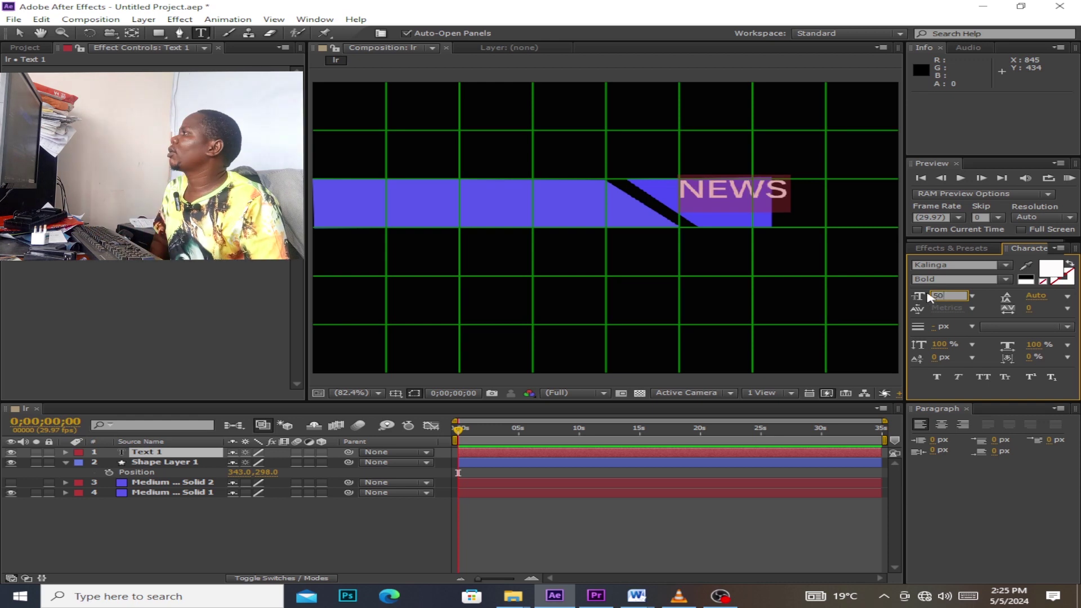
click(19, 34)
drag(727, 199, 702, 194)
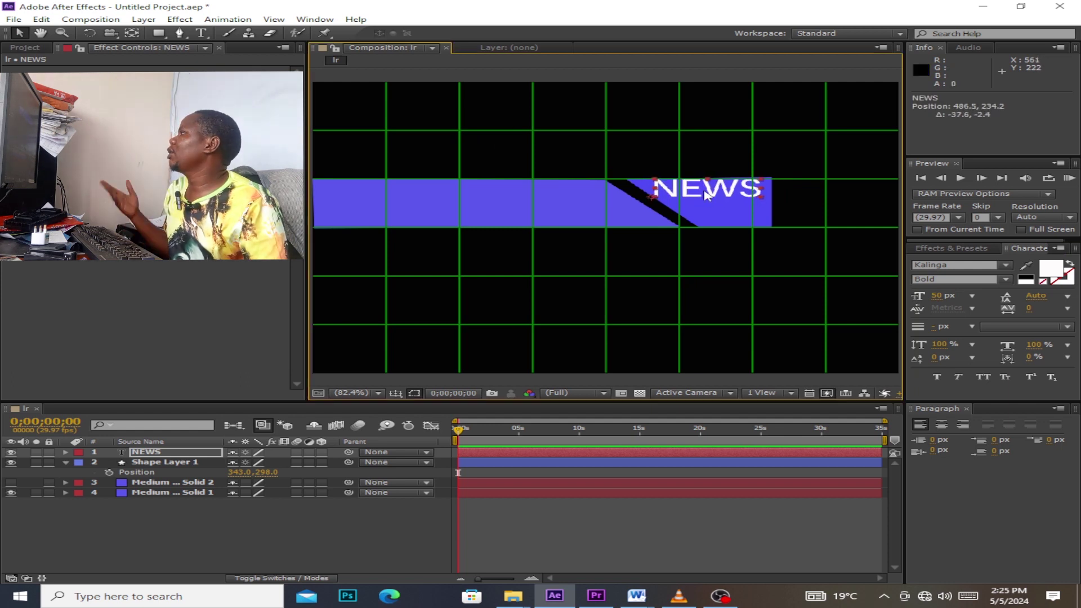
Step: Type 'BREAKING NEWS' as a new text layer at the bar's left end
click(201, 33)
click(314, 187)
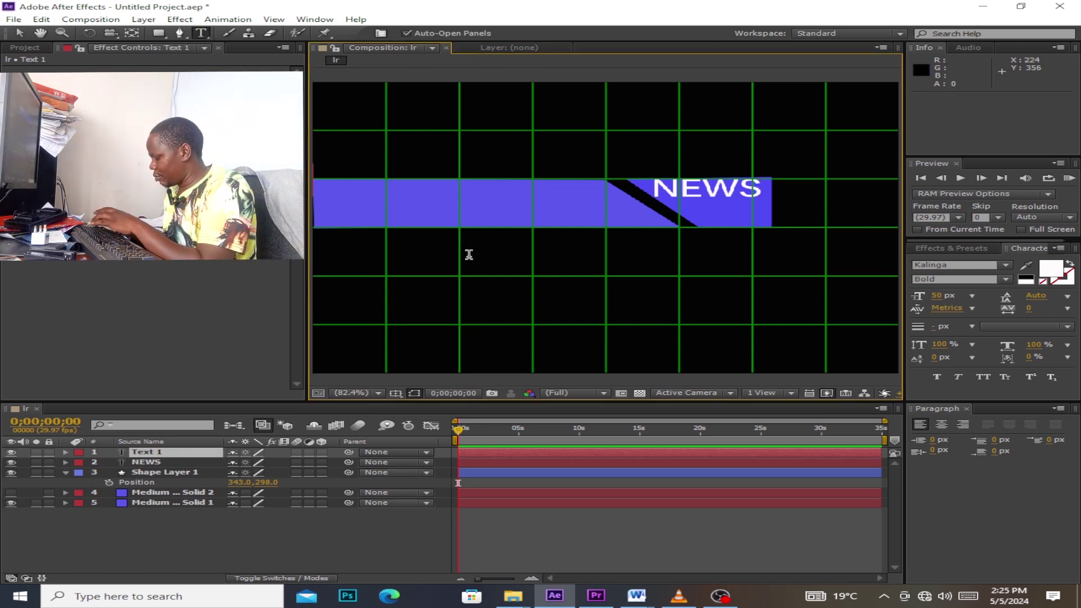
text(breaking ne)
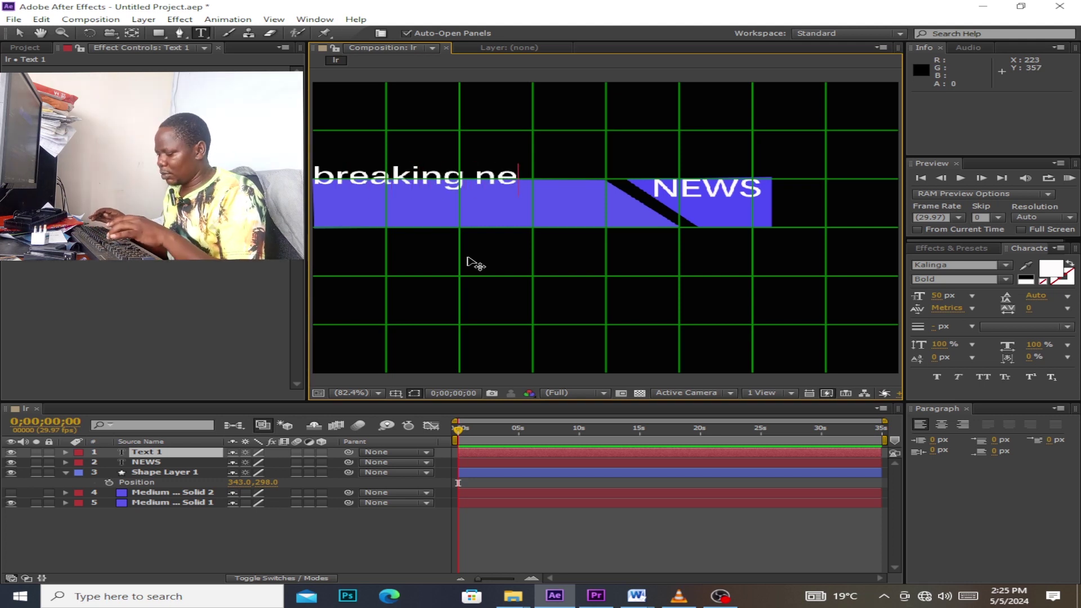
key(BackSpace)
key(BackSpace)
key(BackSpace)
key(BackSpace)
key(BackSpace)
key(BackSpace)
key(BackSpace)
key(BackSpace)
key(BackSpace)
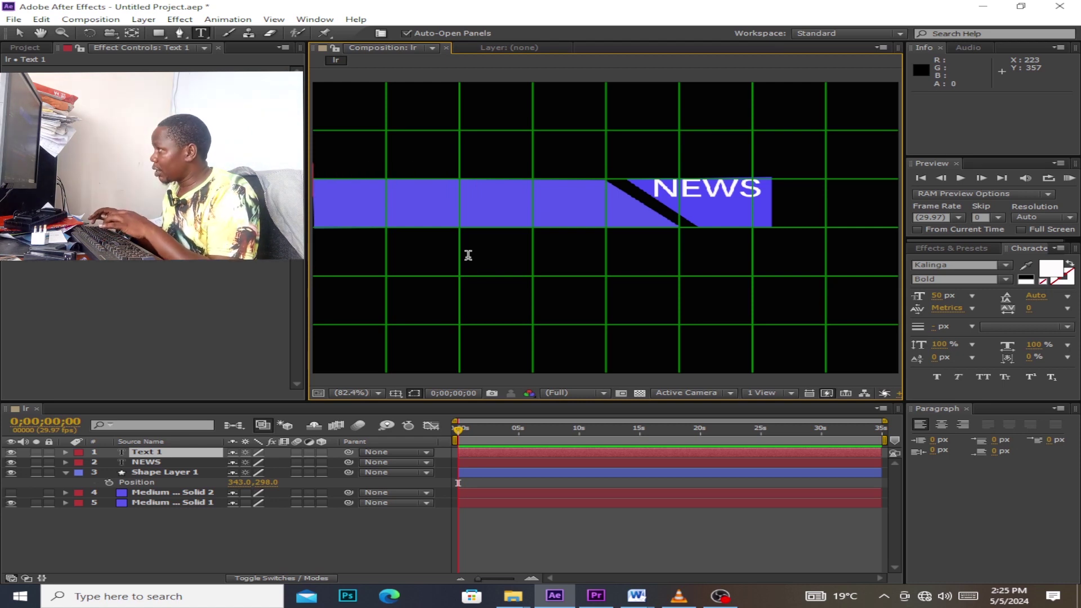
text(N)
key(BackSpace)
text(BREAKING NEWS)
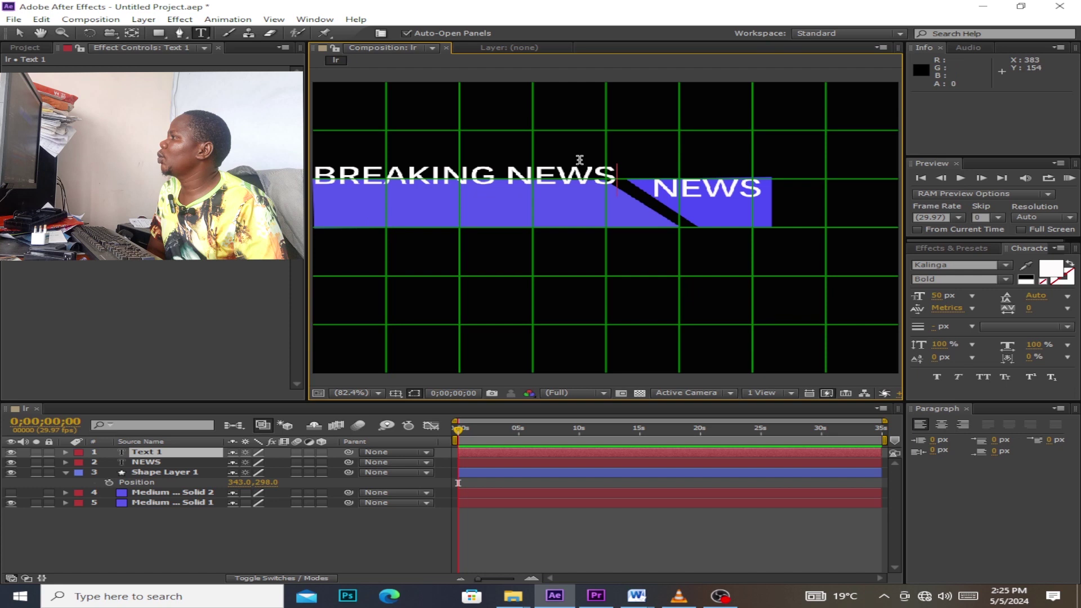
Step: Colour BREAKING NEWS bright red (FF0404) and set its size to 29 px
drag(615, 175, 314, 175)
click(1051, 277)
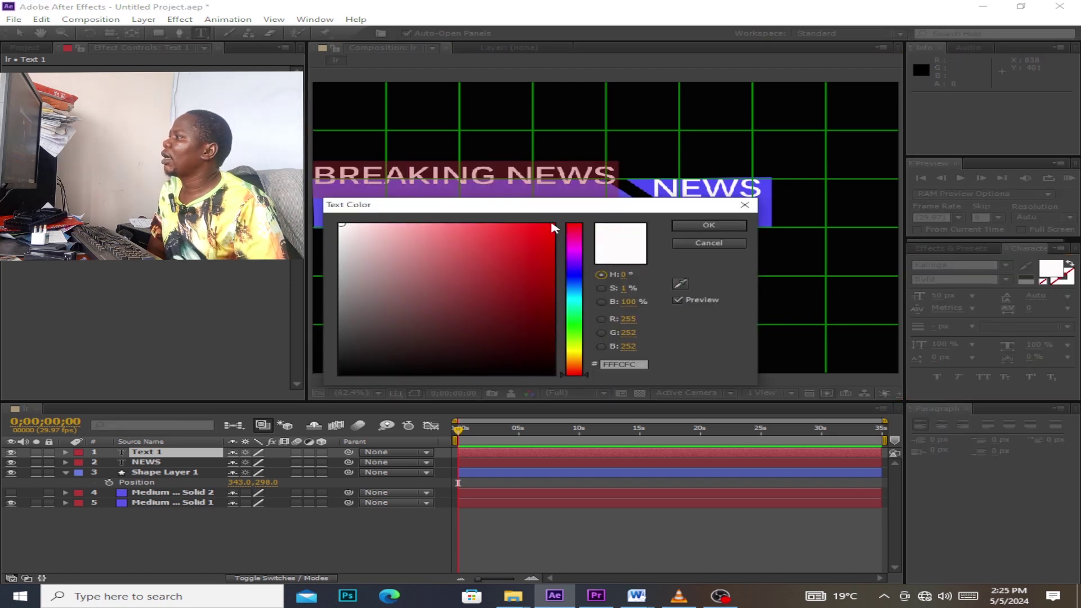
click(551, 224)
click(708, 225)
click(939, 297)
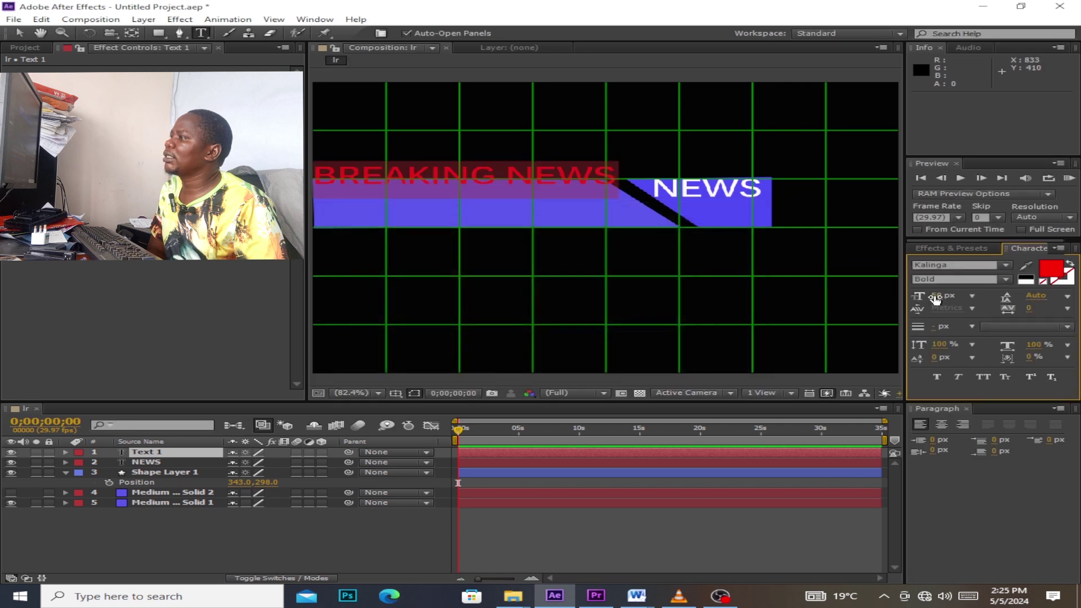
text(29)
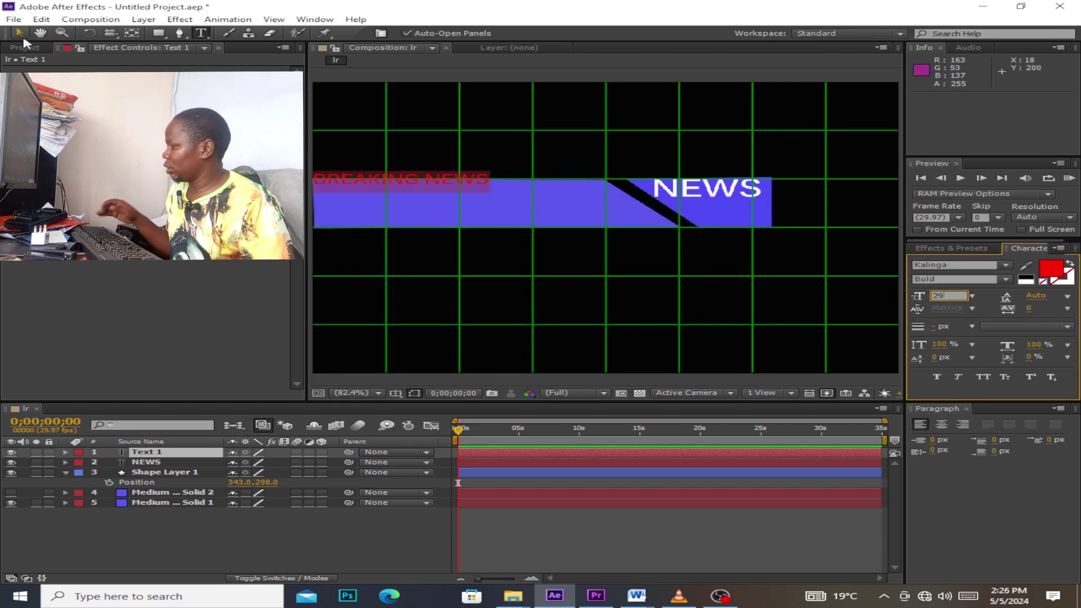
Step: Move BREAKING NEWS down onto the bar's top-left edge
click(23, 37)
click(22, 38)
drag(362, 184, 365, 191)
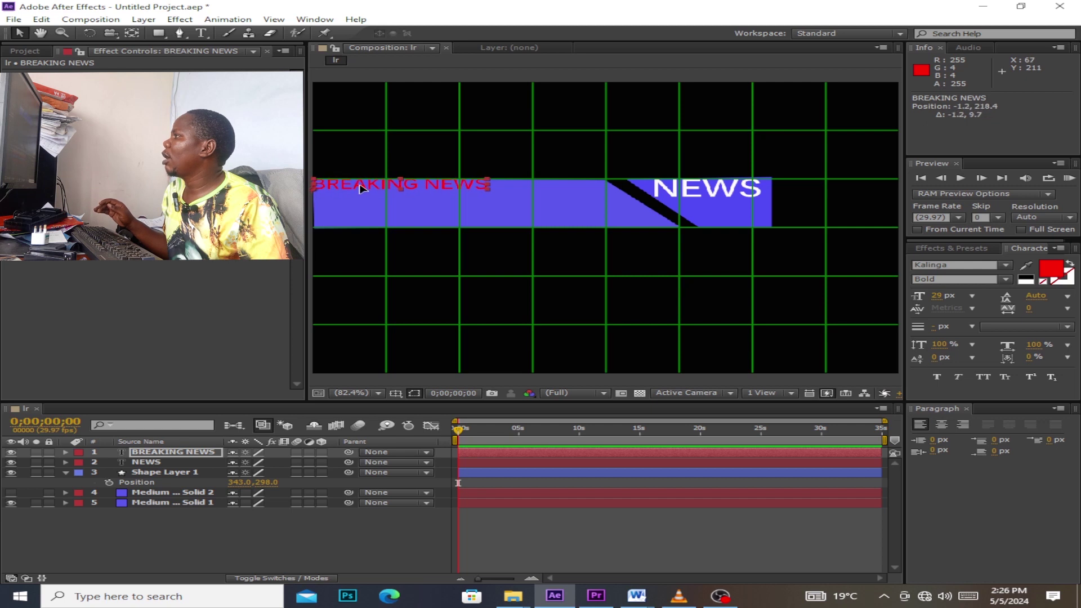
click(202, 32)
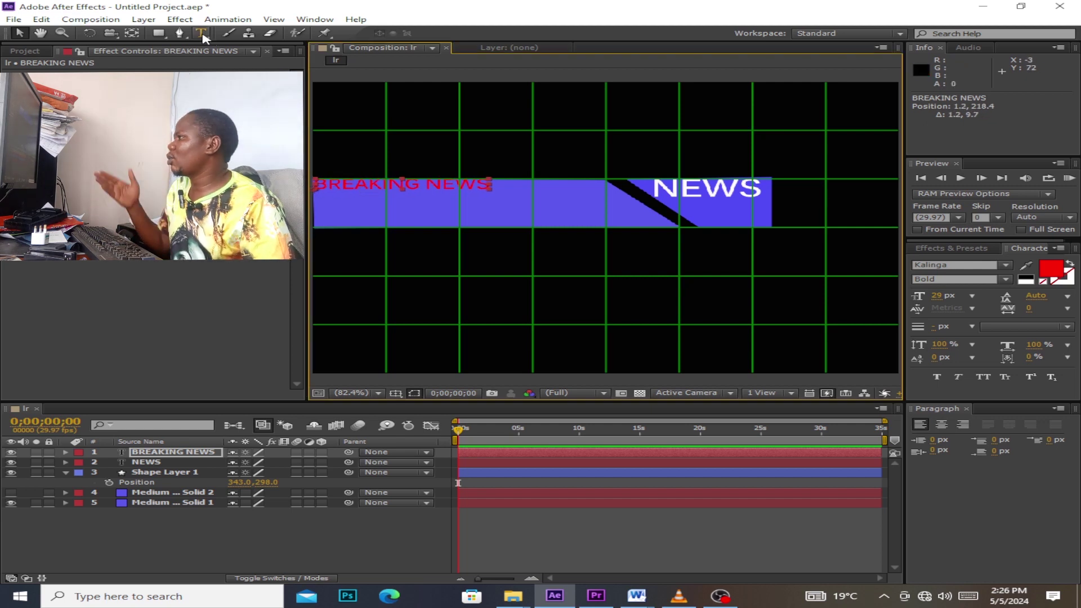
Step: Type a headline (a person's name plus 'is the new cdf') under BREAKING NEWS and select it
click(327, 203)
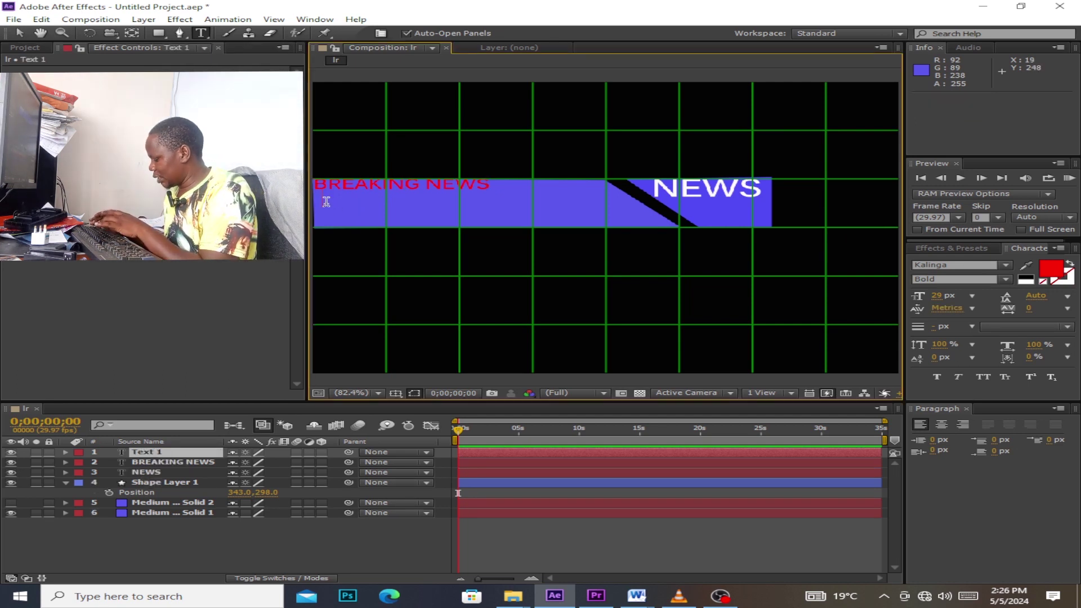
text(Char)
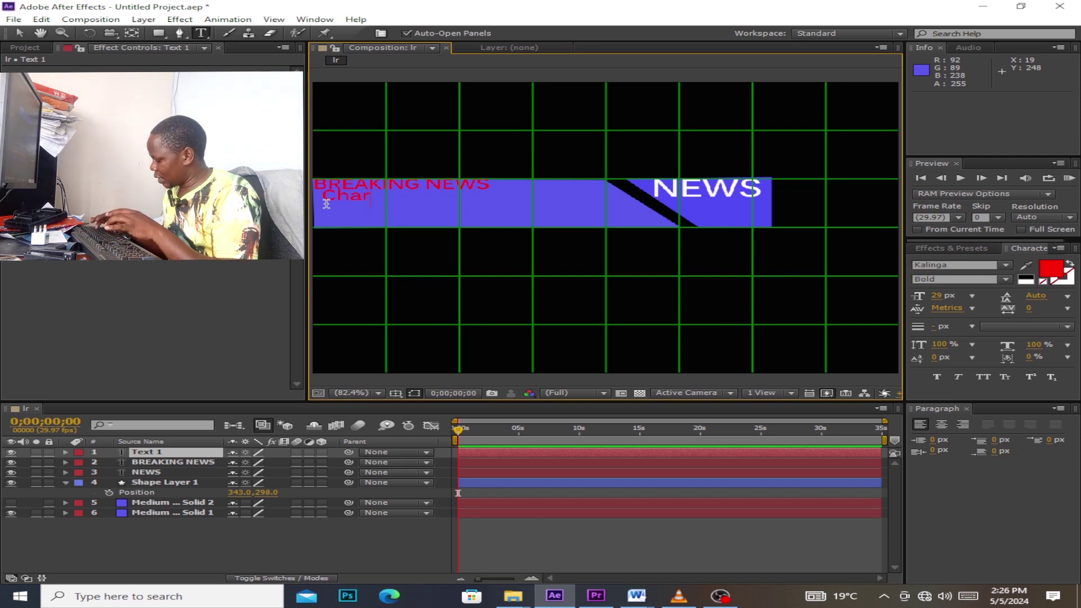
text(lse)
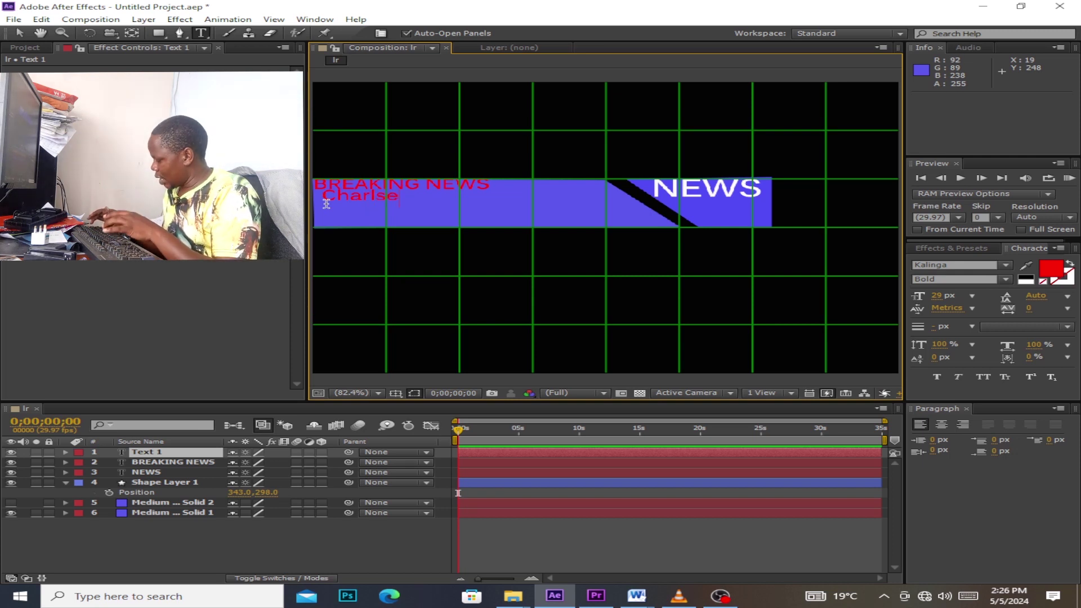
text( Kahariri i)
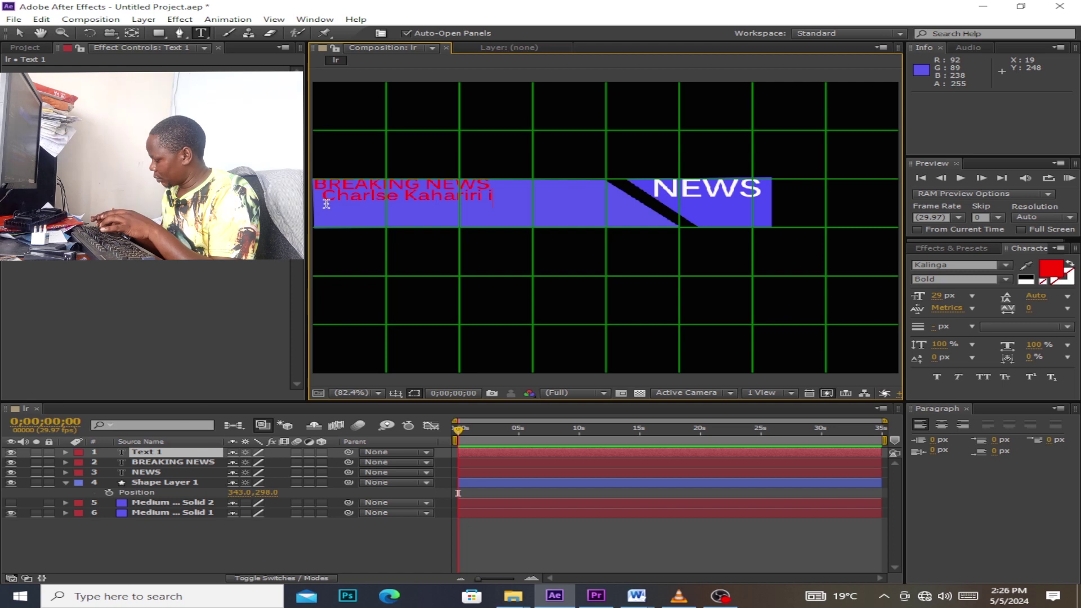
text(s the ne)
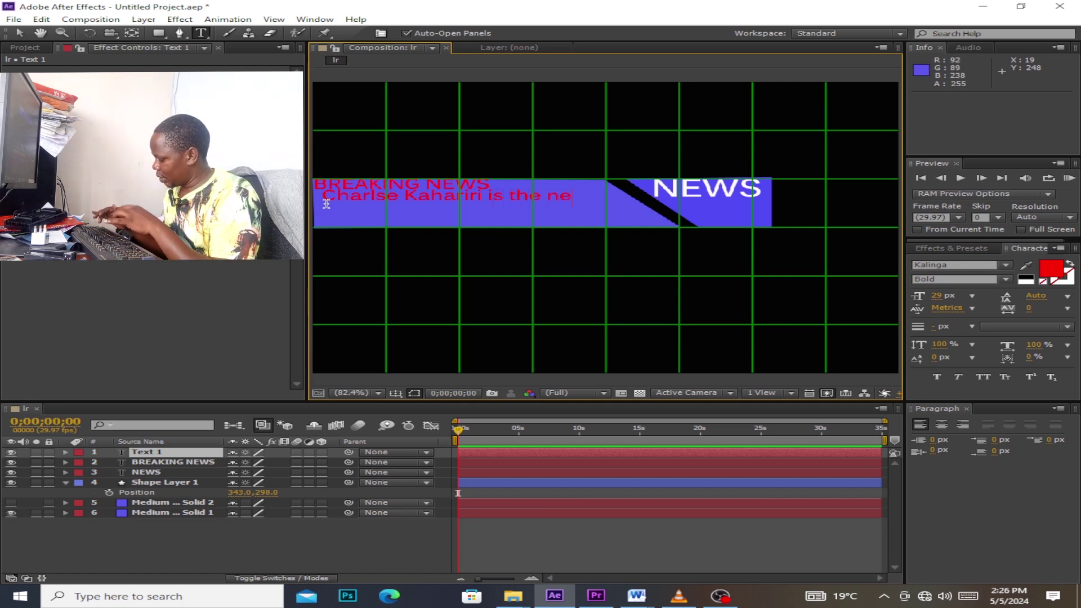
text(df)
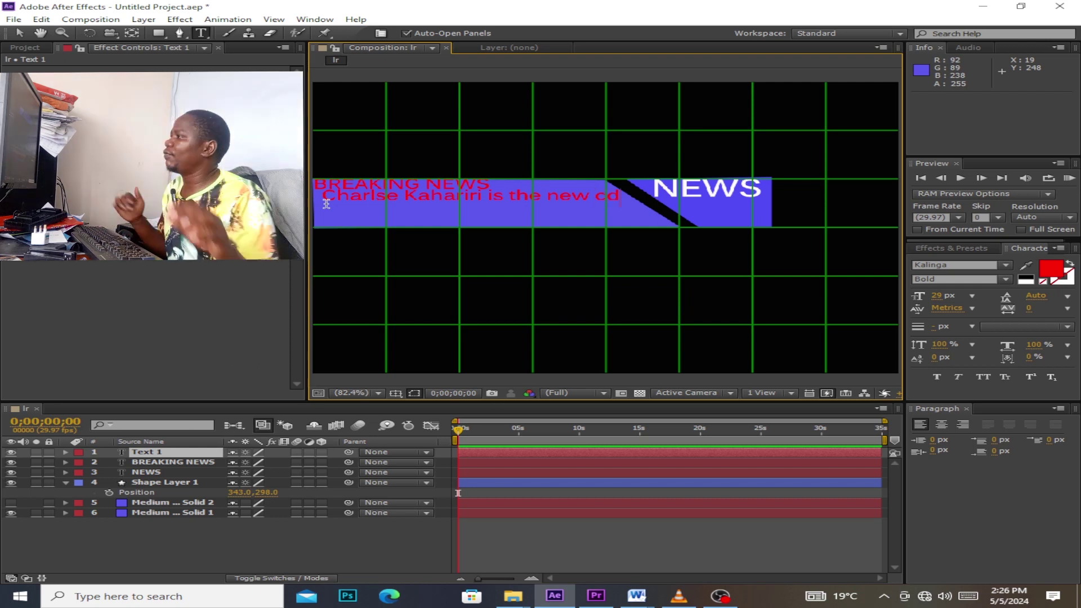
key(shift+Left)
key(shift+Left)
key(shift+Left)
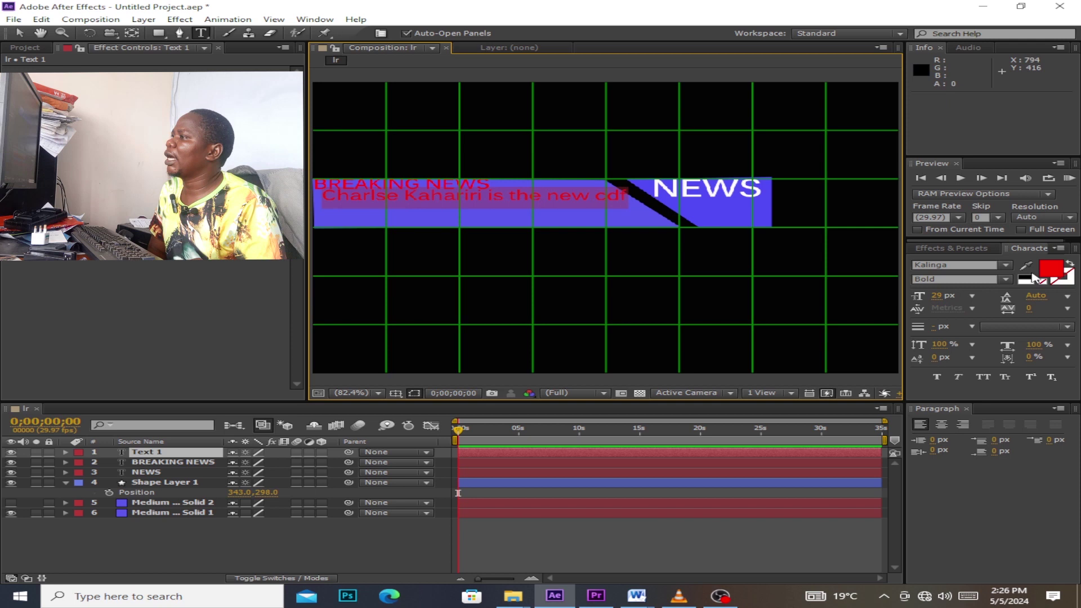
Step: Make the headline near-white (F9F4F4) at 27 px
click(1050, 270)
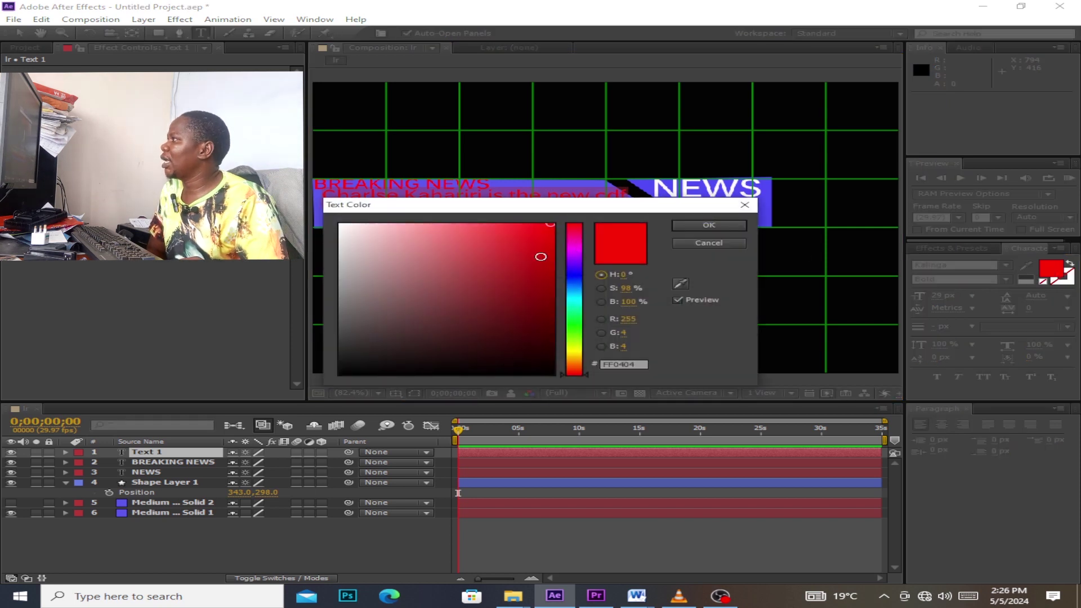
click(344, 227)
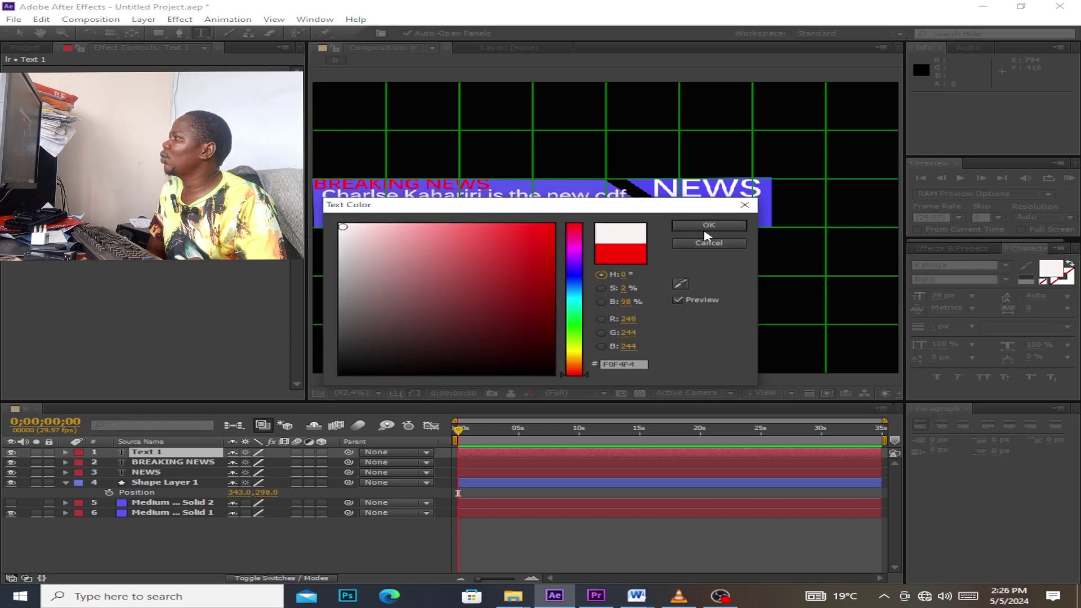
click(711, 227)
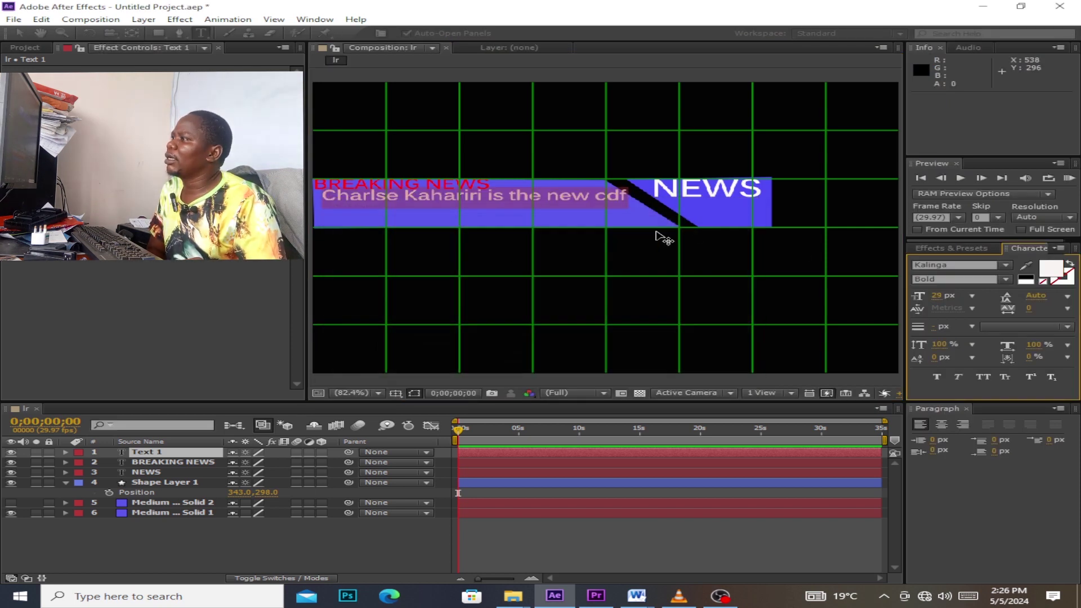
click(938, 297)
text(2)
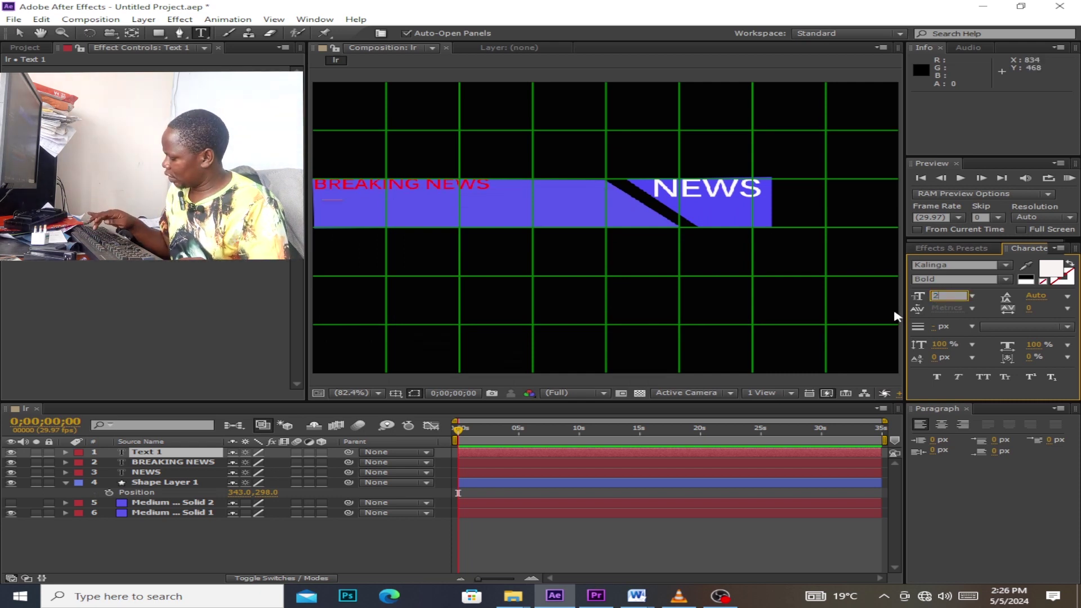
text(8)
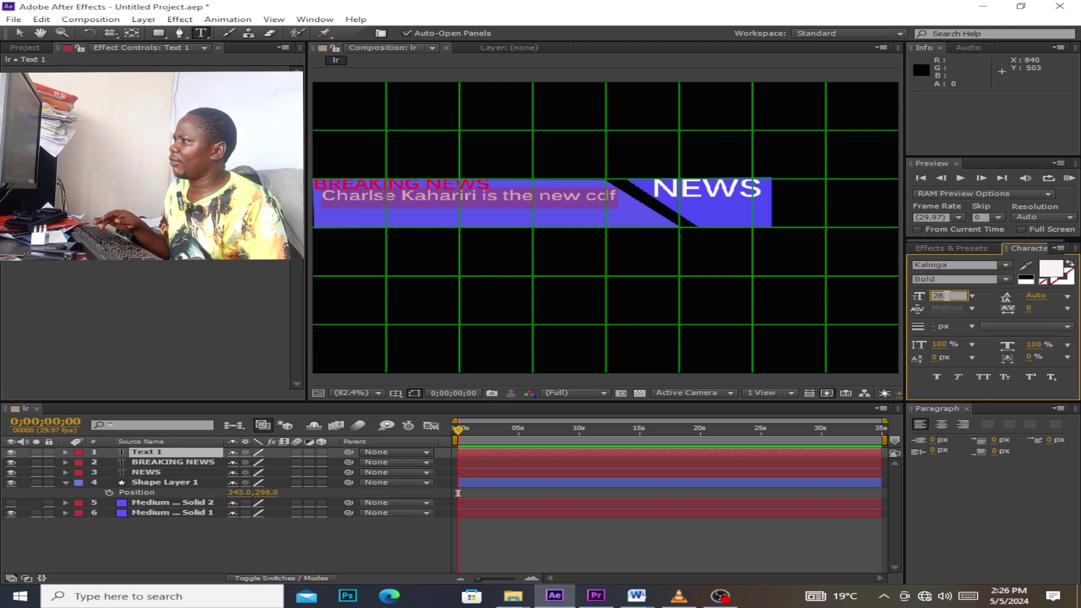
text(27)
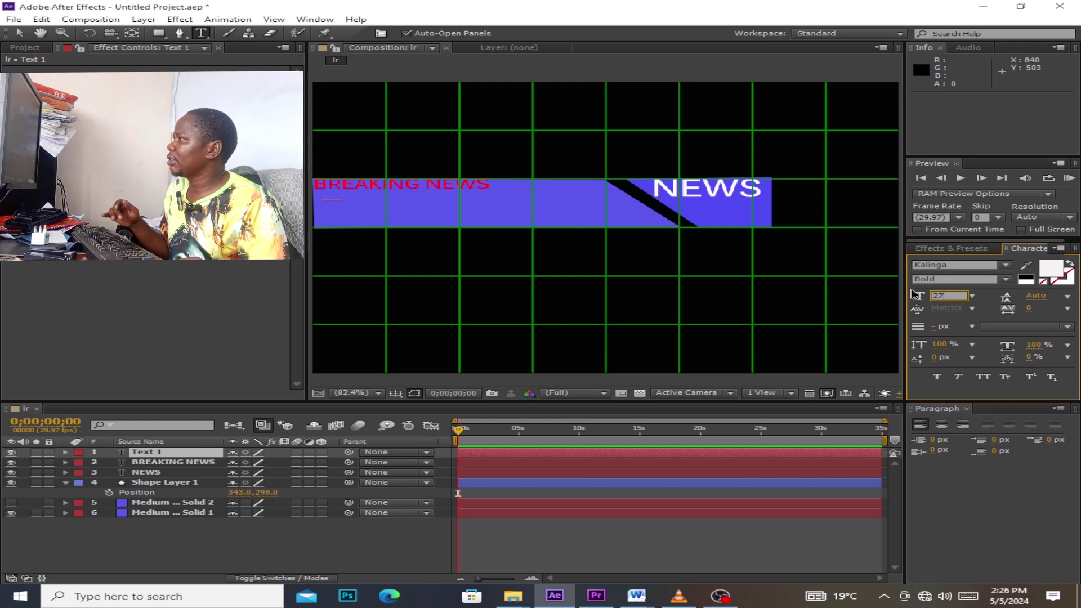
Step: Align the headline with the bar's left edge under BREAKING NEWS
click(19, 32)
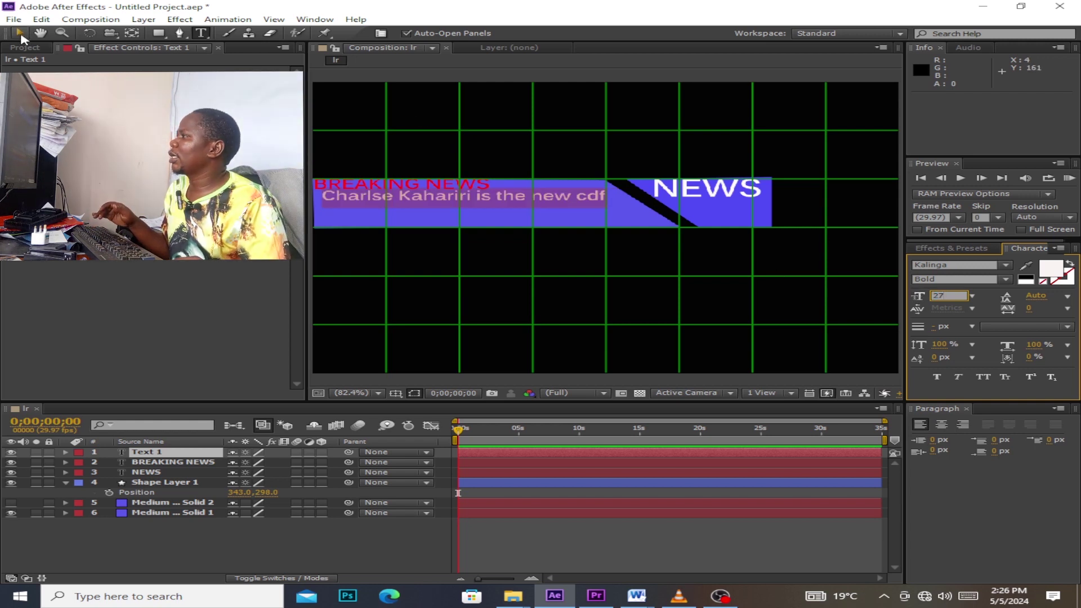
drag(384, 201, 373, 202)
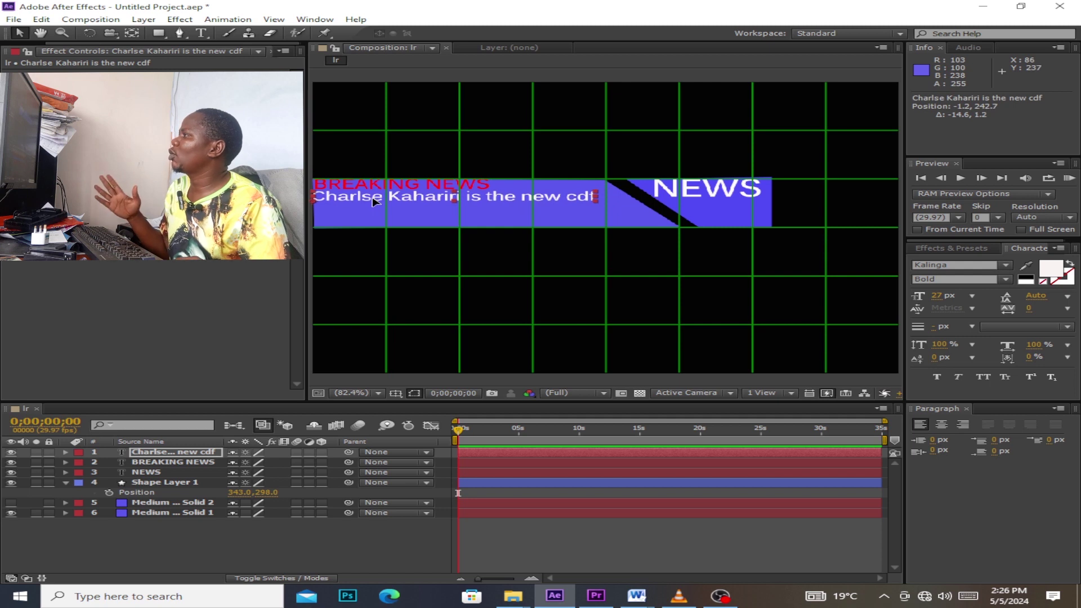
drag(373, 201, 383, 204)
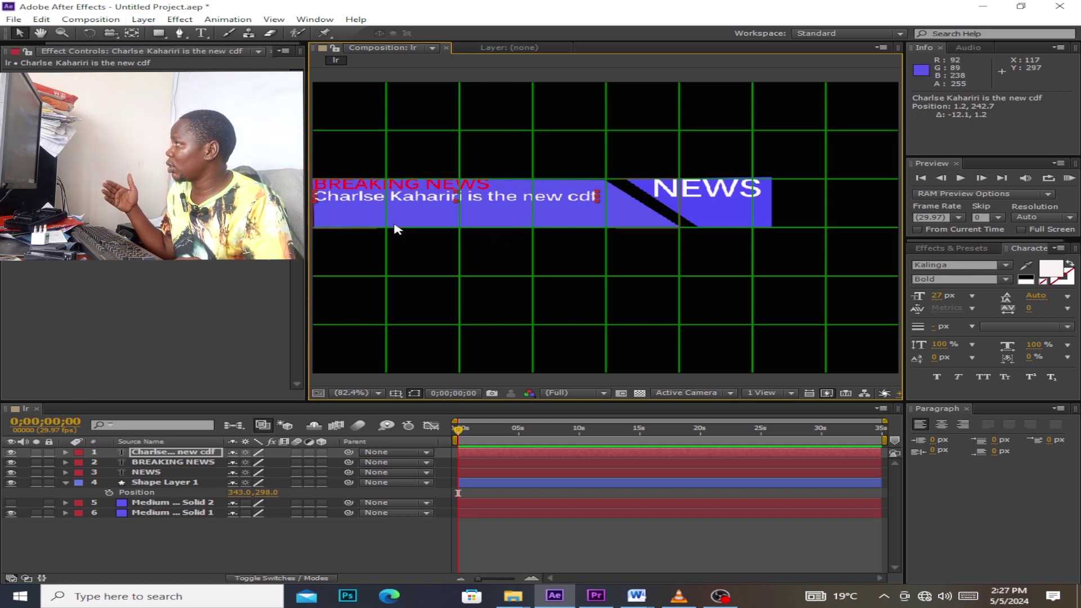
click(144, 20)
Step: Create a dark blue (3A379D) solid layer and hide it
mouse_move(242, 35)
click(475, 46)
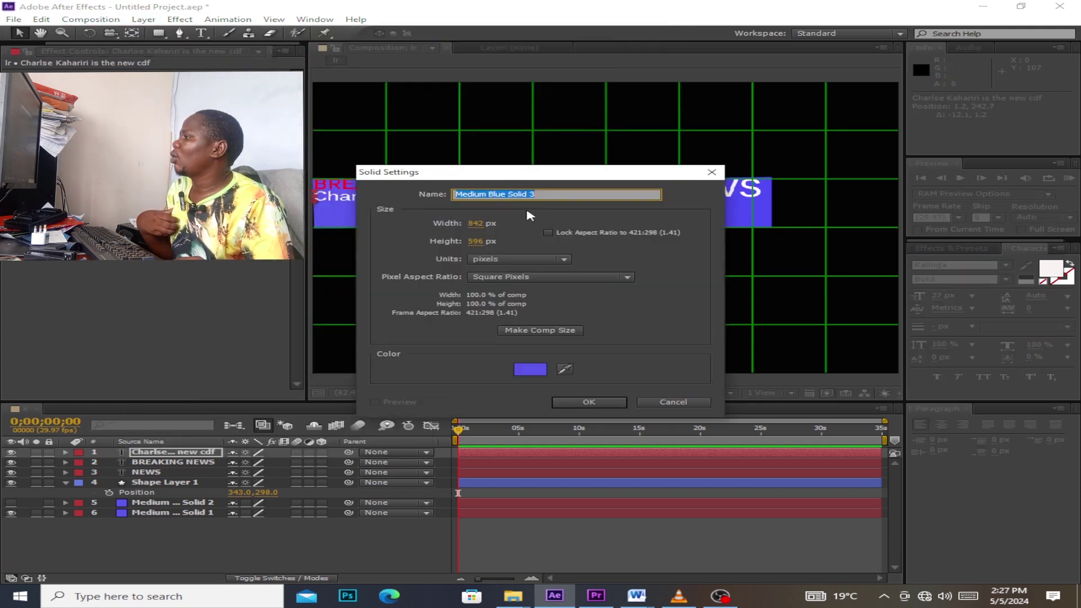
click(531, 370)
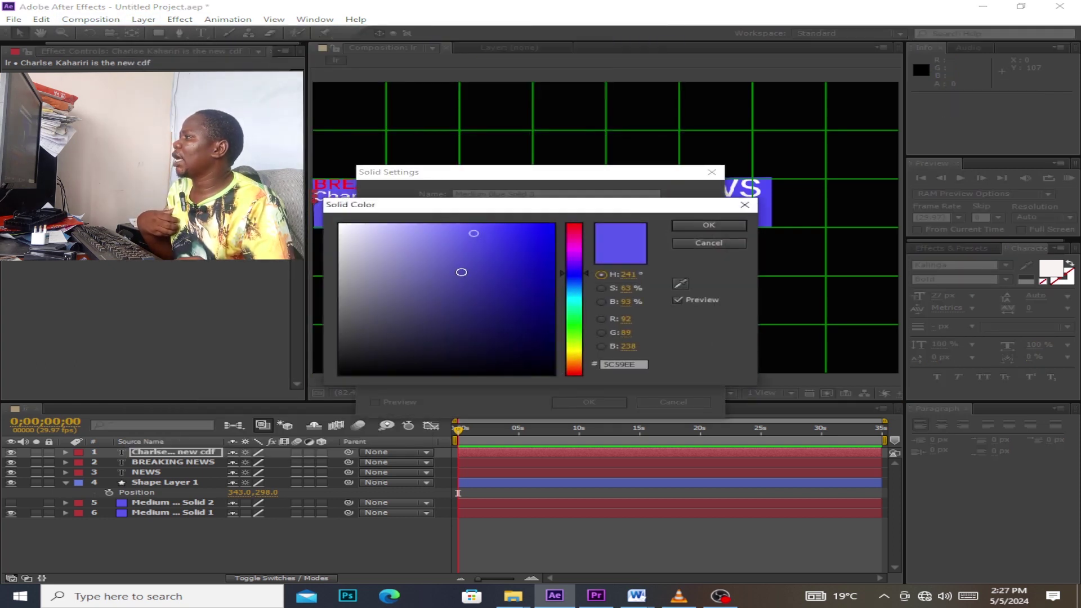
click(477, 281)
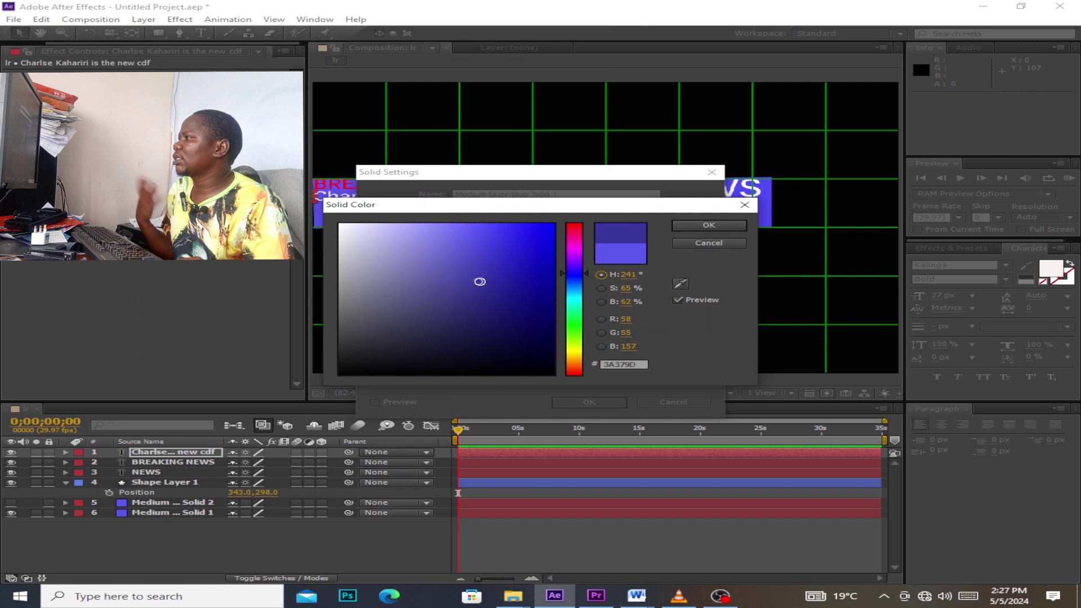
click(710, 226)
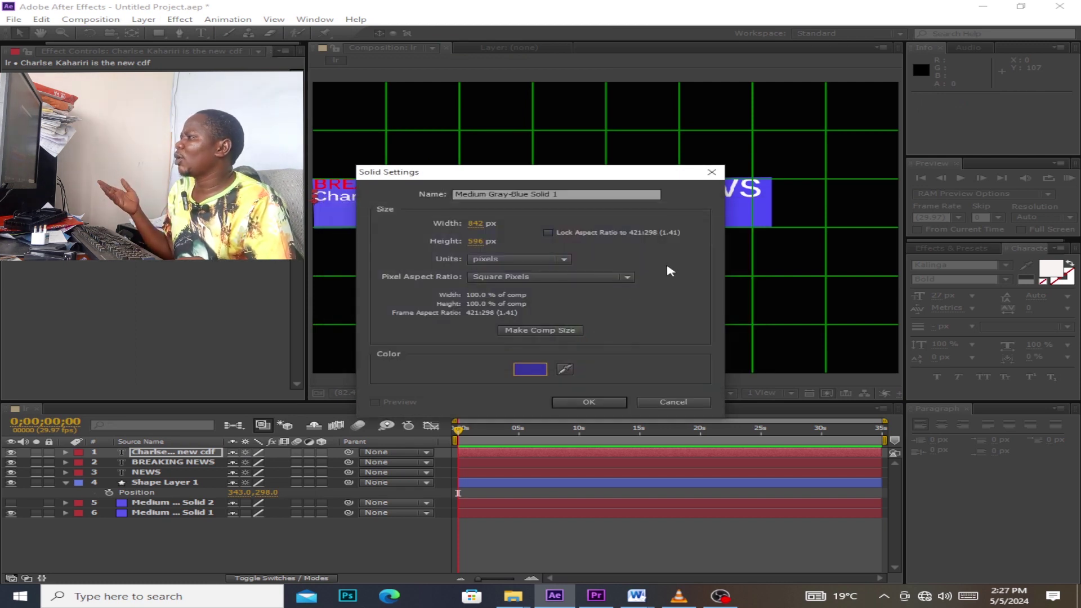
click(590, 404)
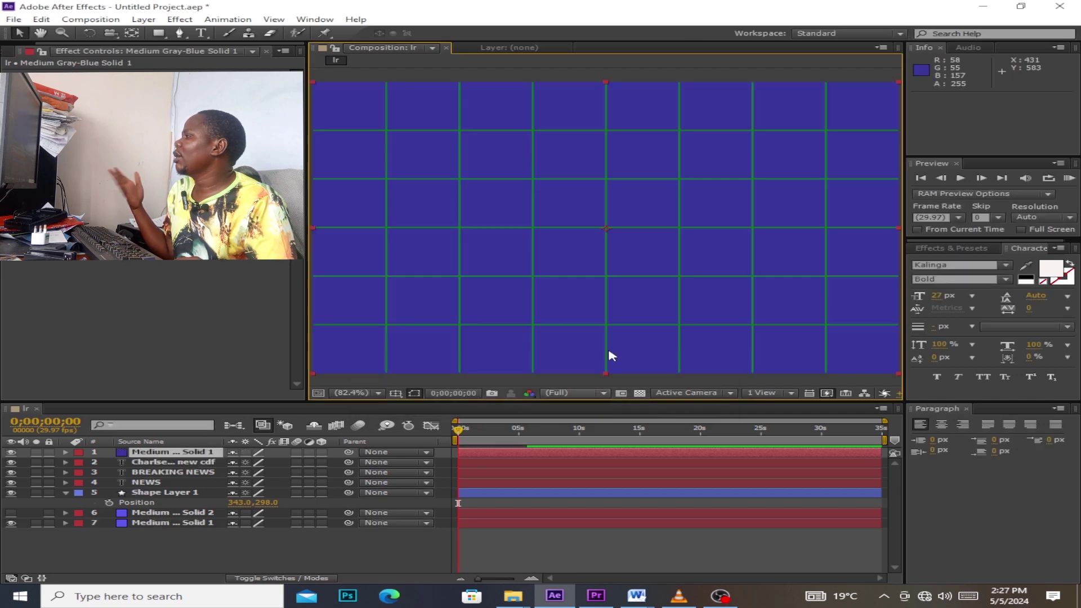
click(11, 452)
Step: Draw a closed six-point mask along the bar's bottom edge and up the diagonal stripe
click(180, 34)
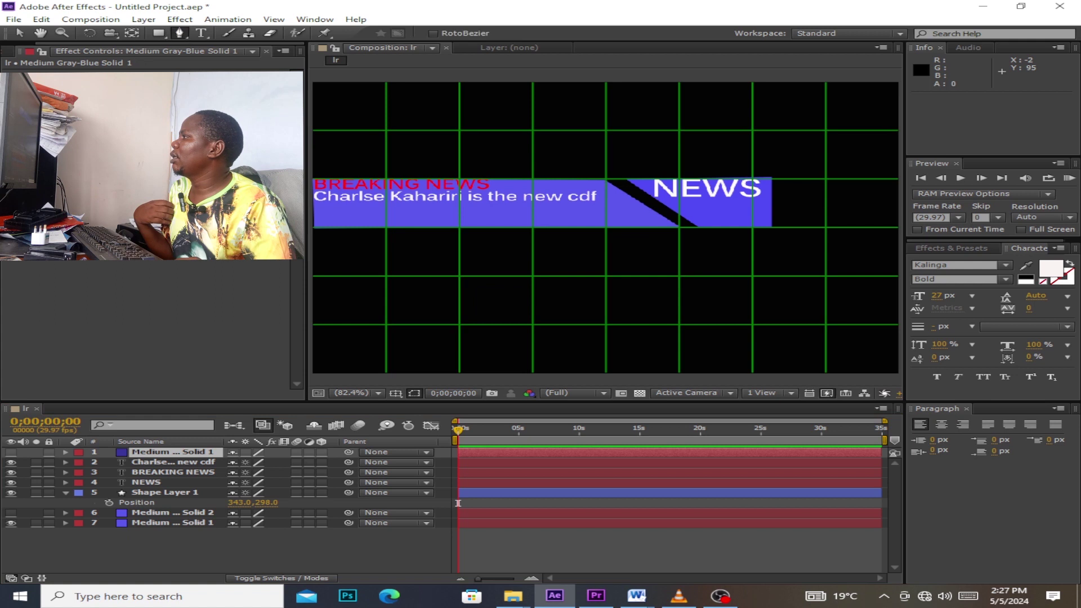
click(312, 204)
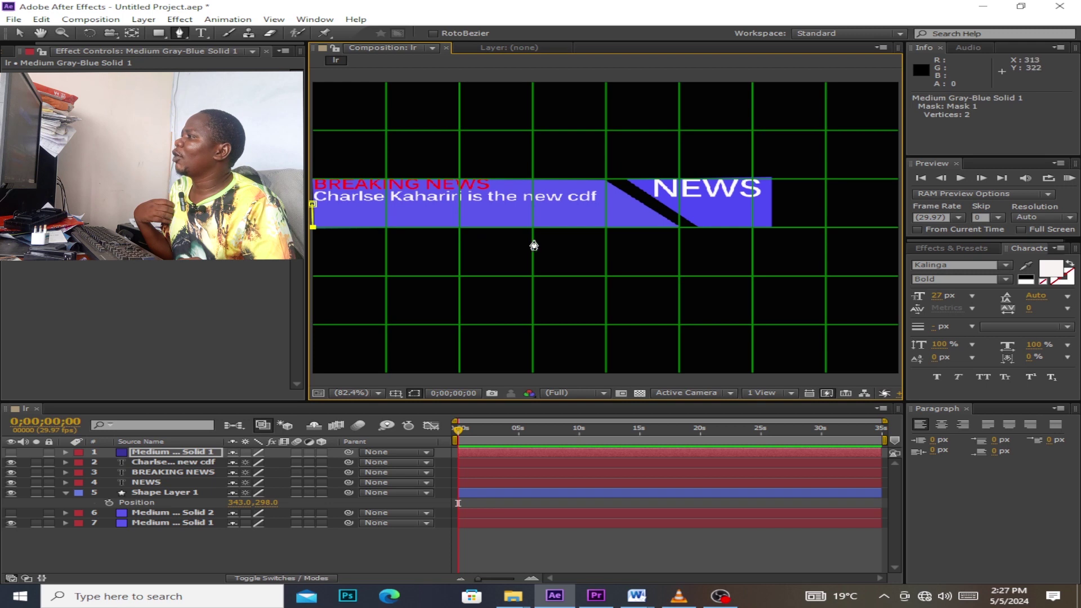
click(677, 229)
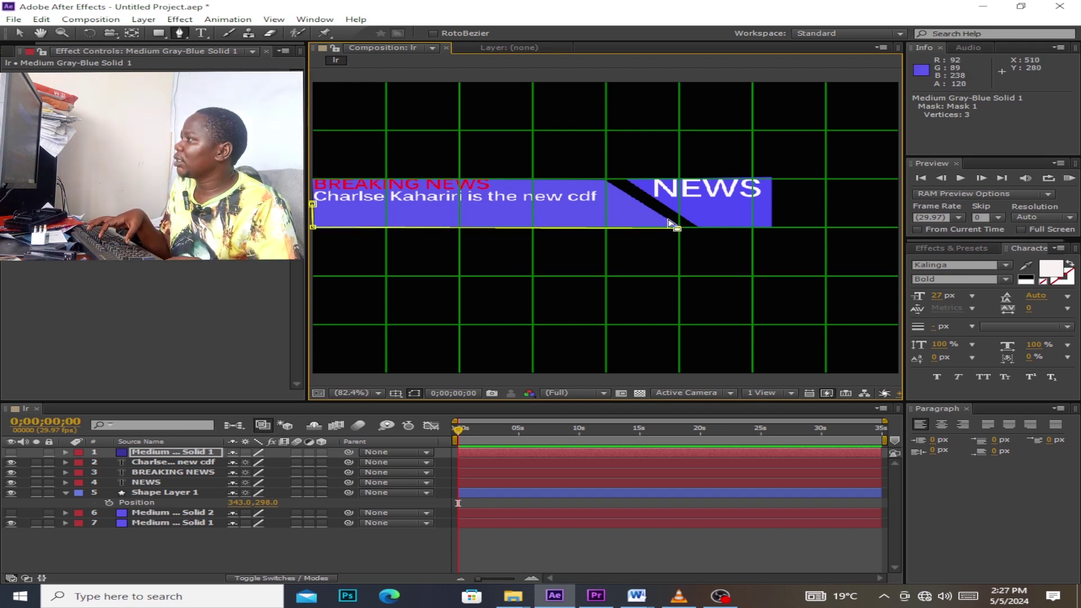
scroll(670, 227, up, 1)
scroll(676, 227, up, 2)
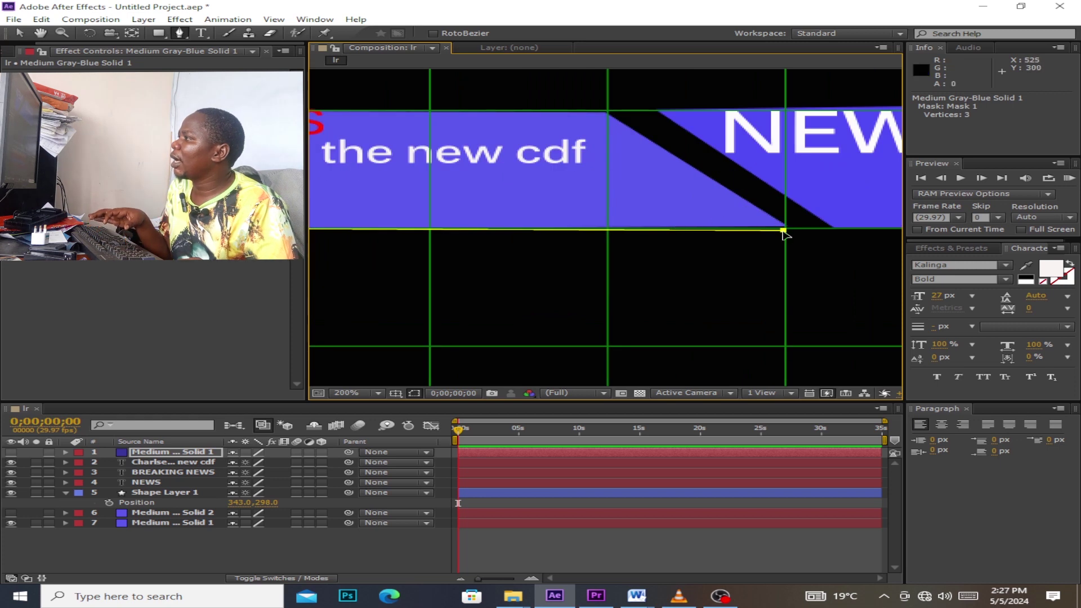
drag(783, 230, 789, 227)
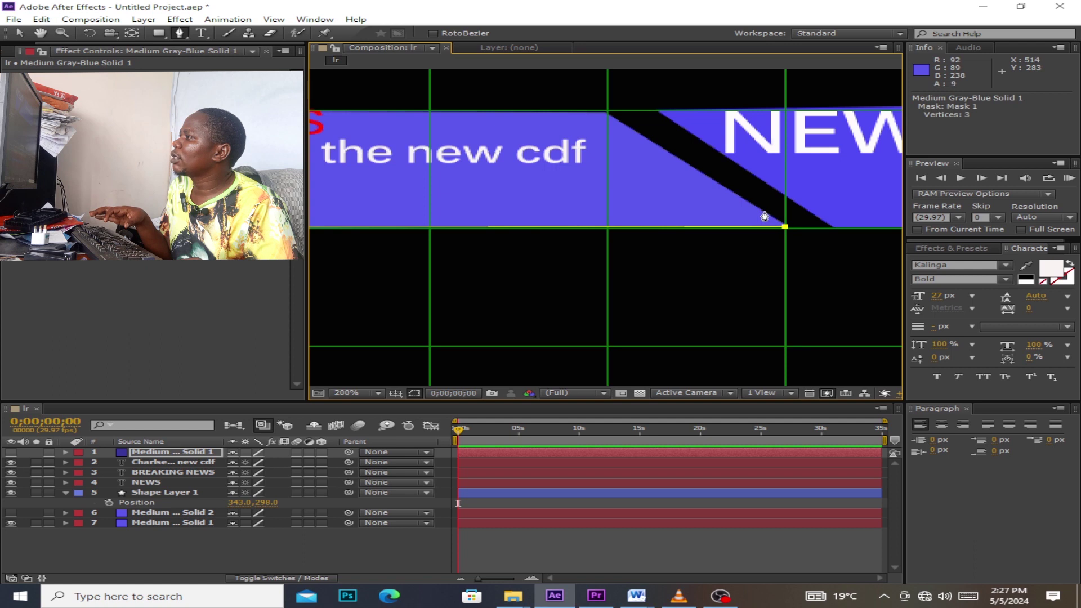
click(765, 211)
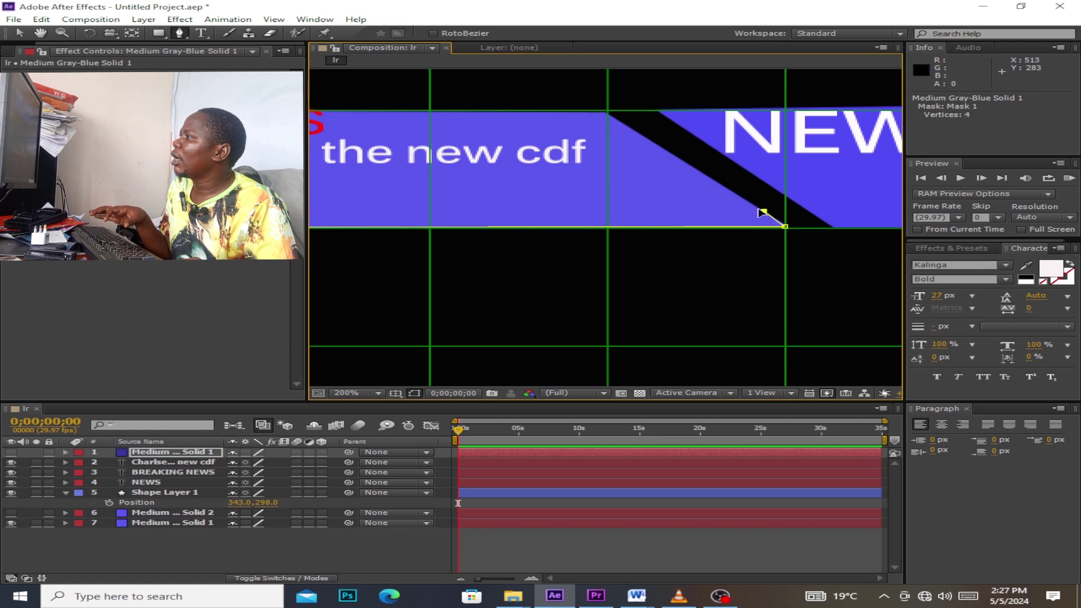
click(716, 182)
click(693, 166)
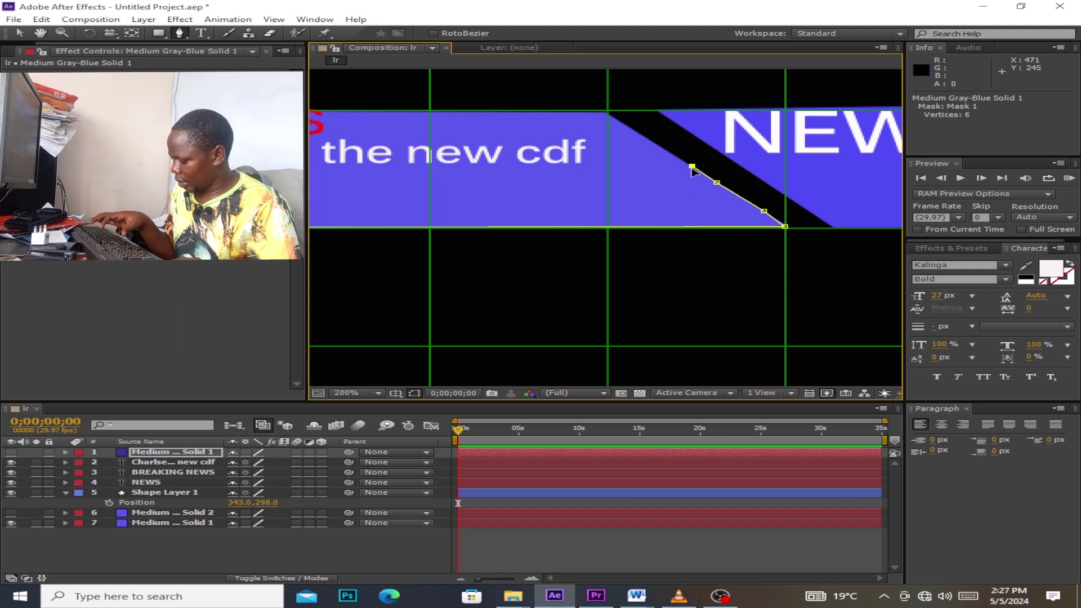
click(373, 396)
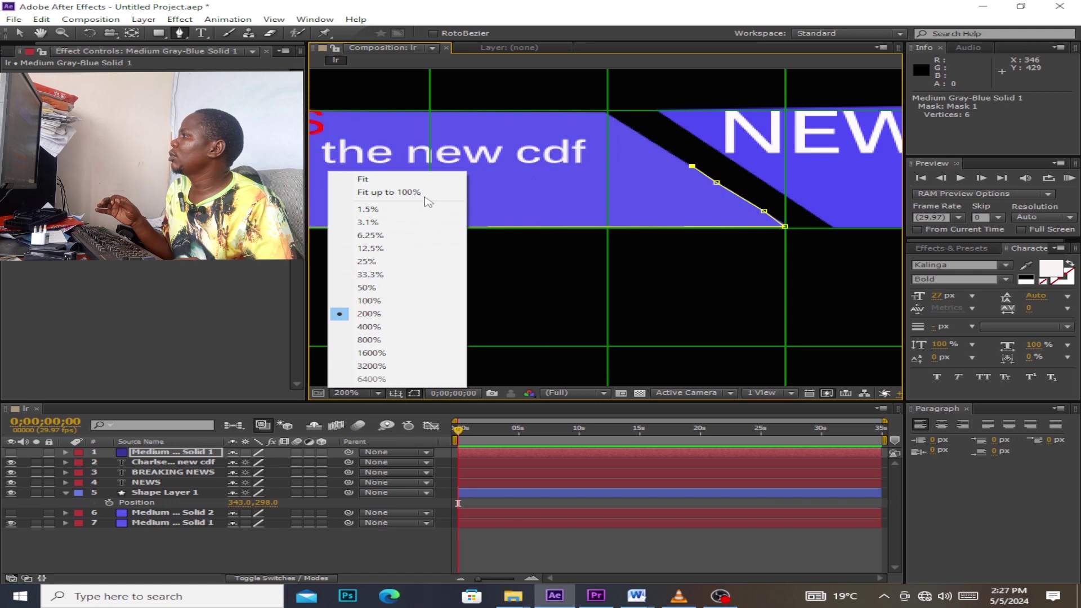
click(425, 192)
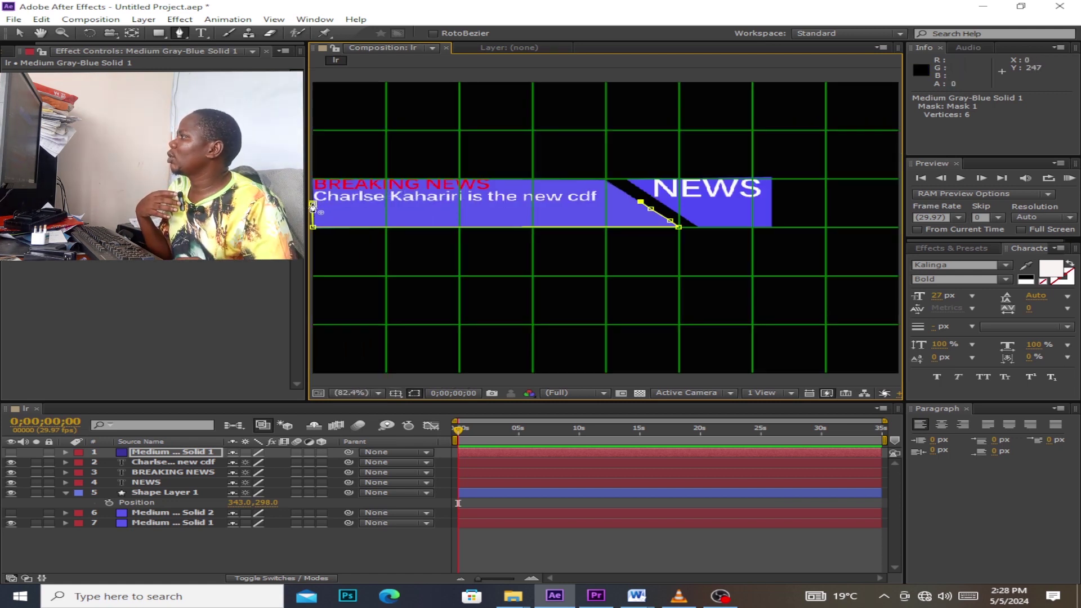
click(313, 205)
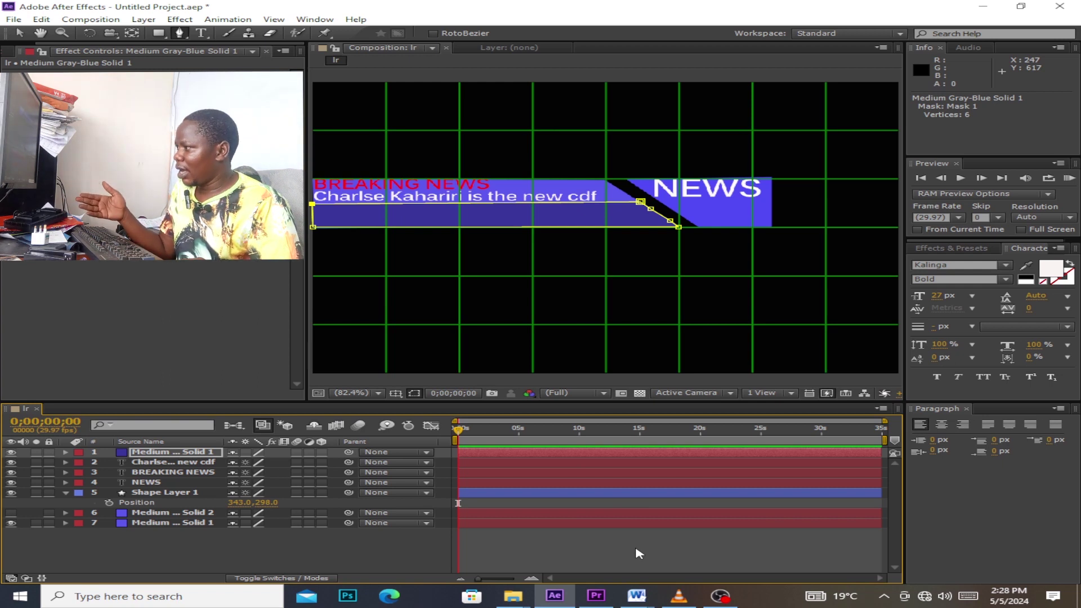
Step: Copy the selected headlines paragraph from the Word document and return to After Effects
mouse_move(637, 596)
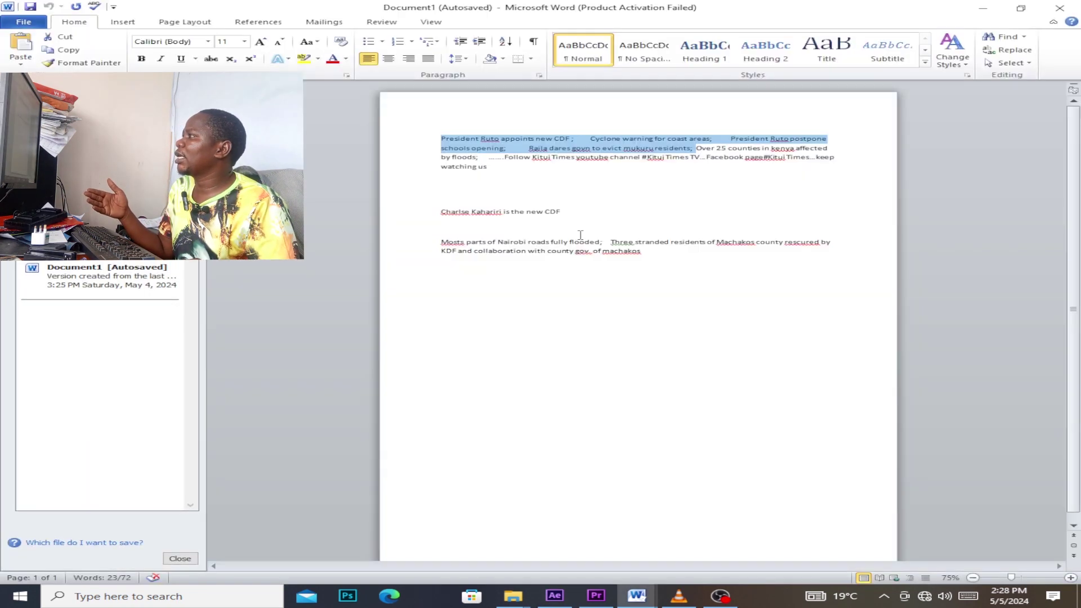
click(806, 535)
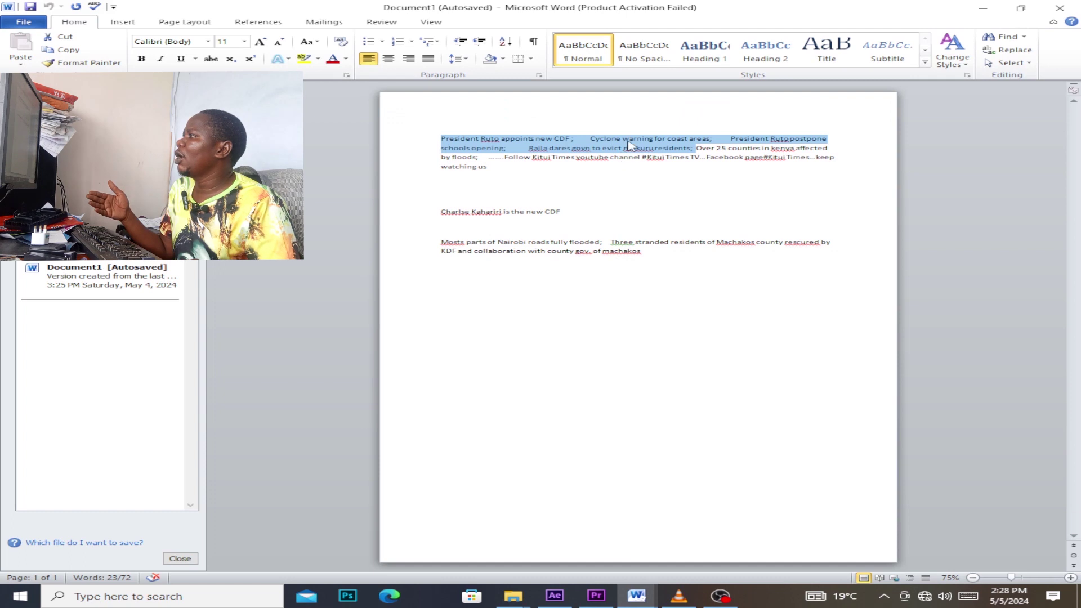
right_click(629, 145)
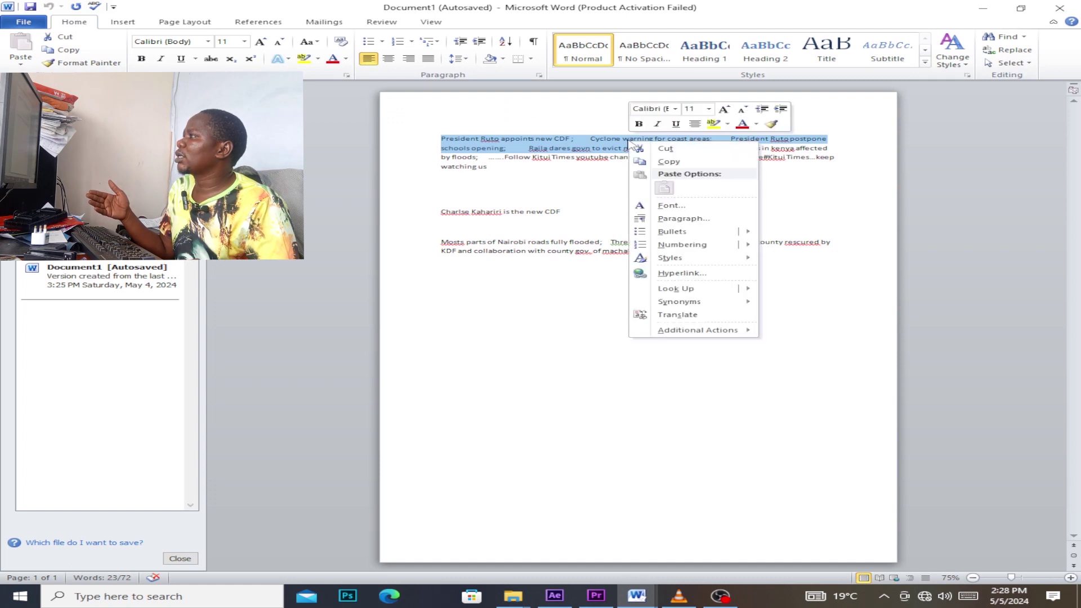
click(670, 163)
click(555, 596)
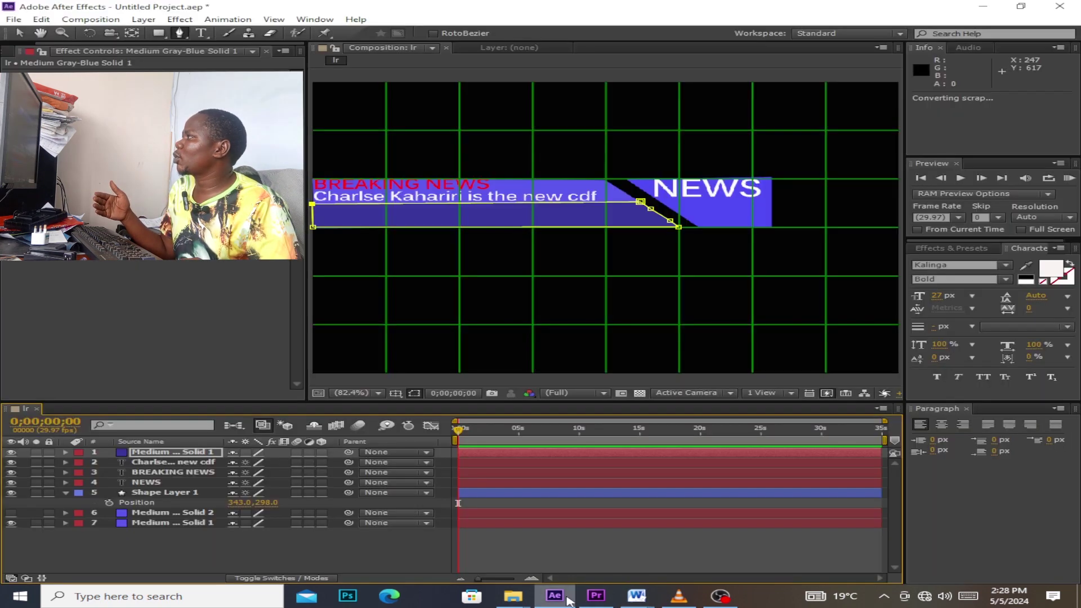
Step: Create a text layer on the bar and paste the copied headlines into it
click(202, 34)
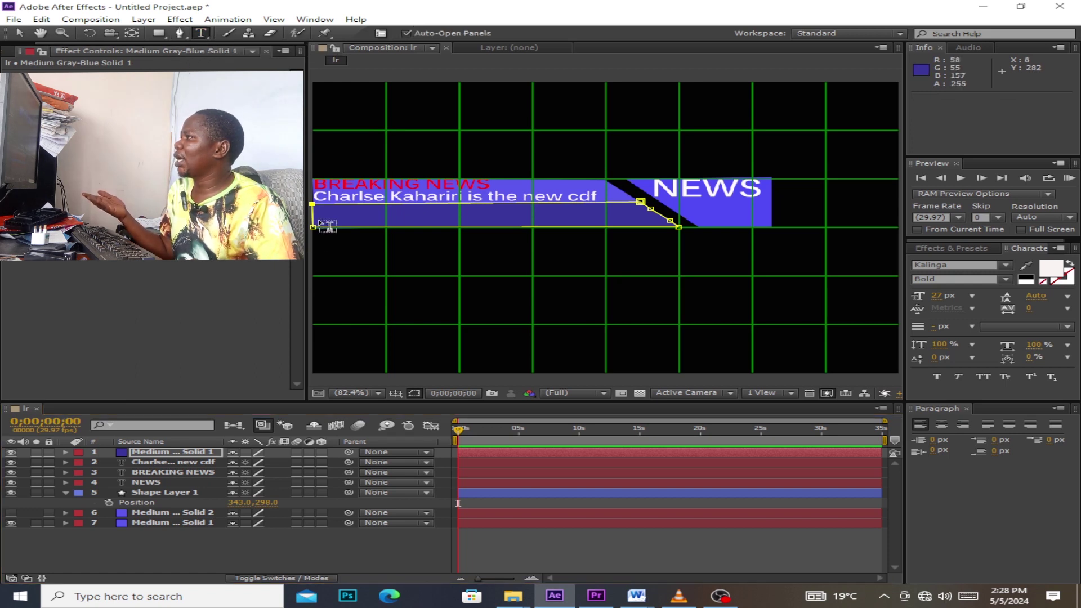
click(327, 221)
right_click(319, 218)
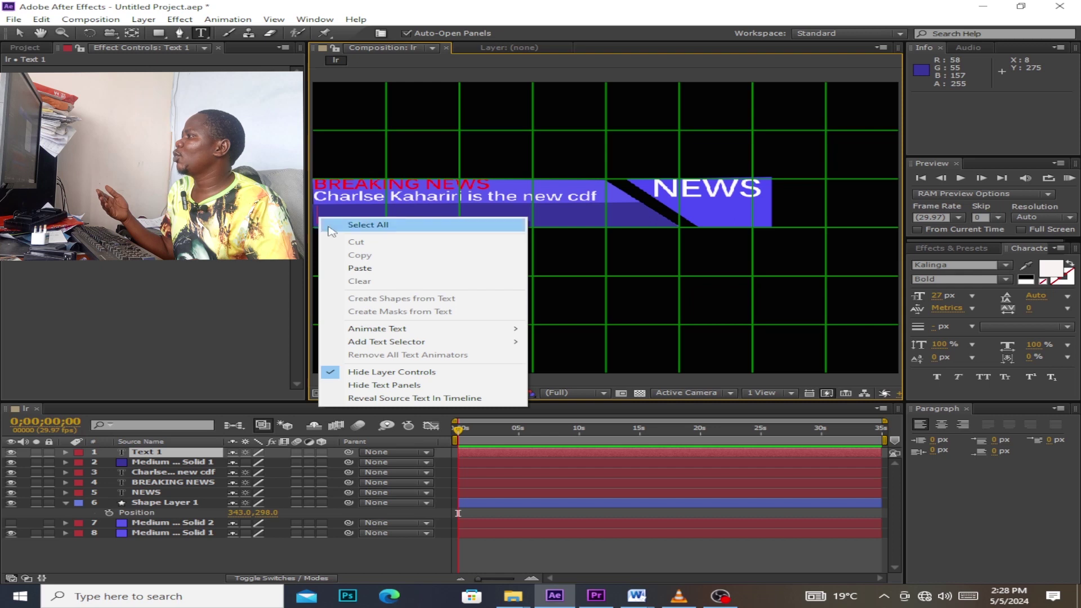
click(349, 270)
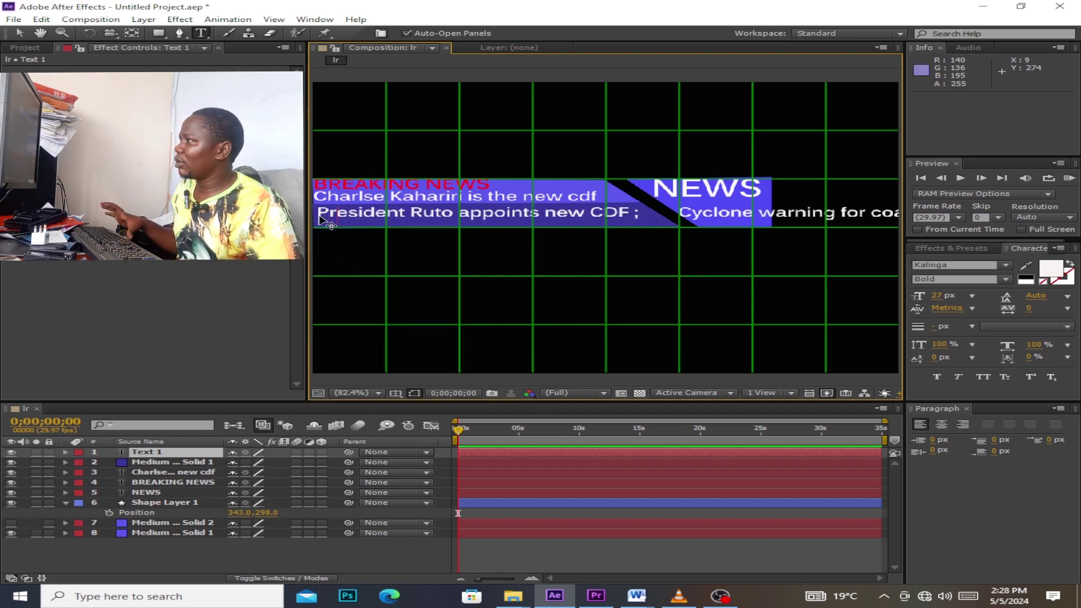
Step: Set the ticker text to 22 px and show its Position property
drag(320, 219, 1051, 146)
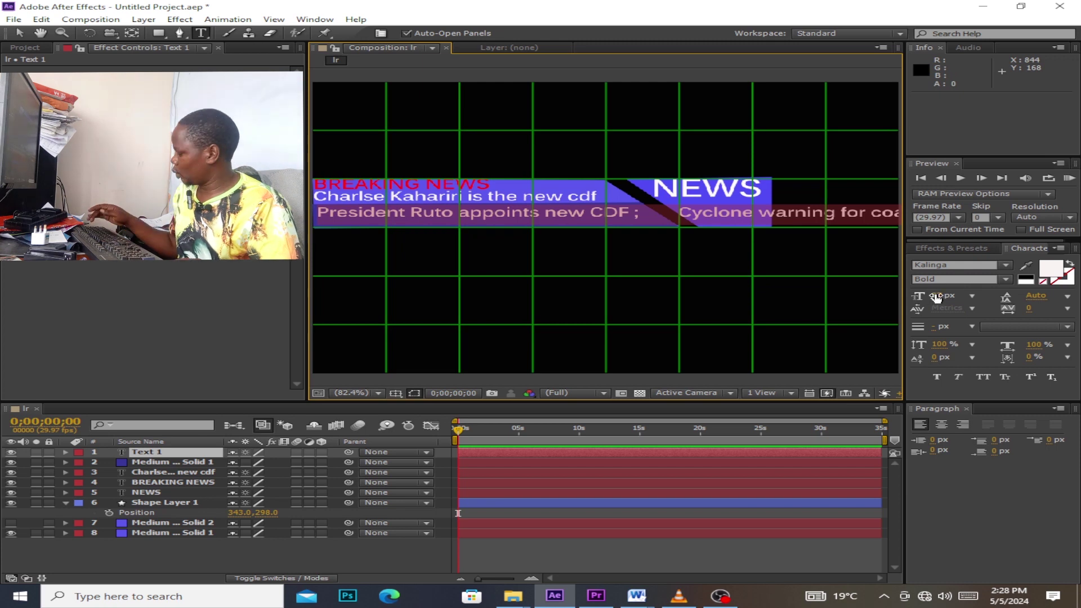
click(936, 299)
text(22)
key(Return)
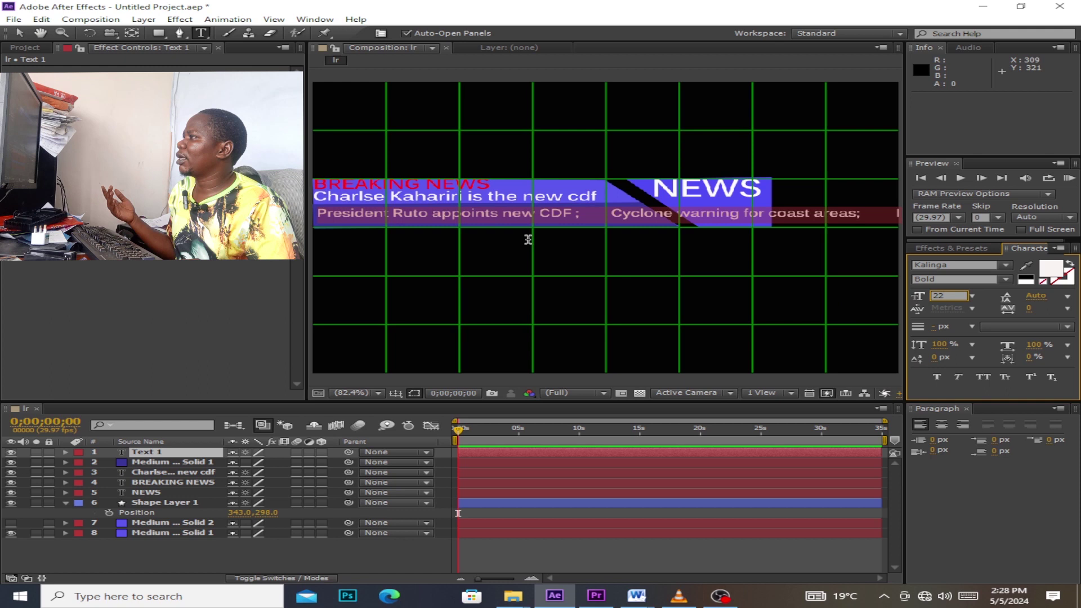
click(572, 221)
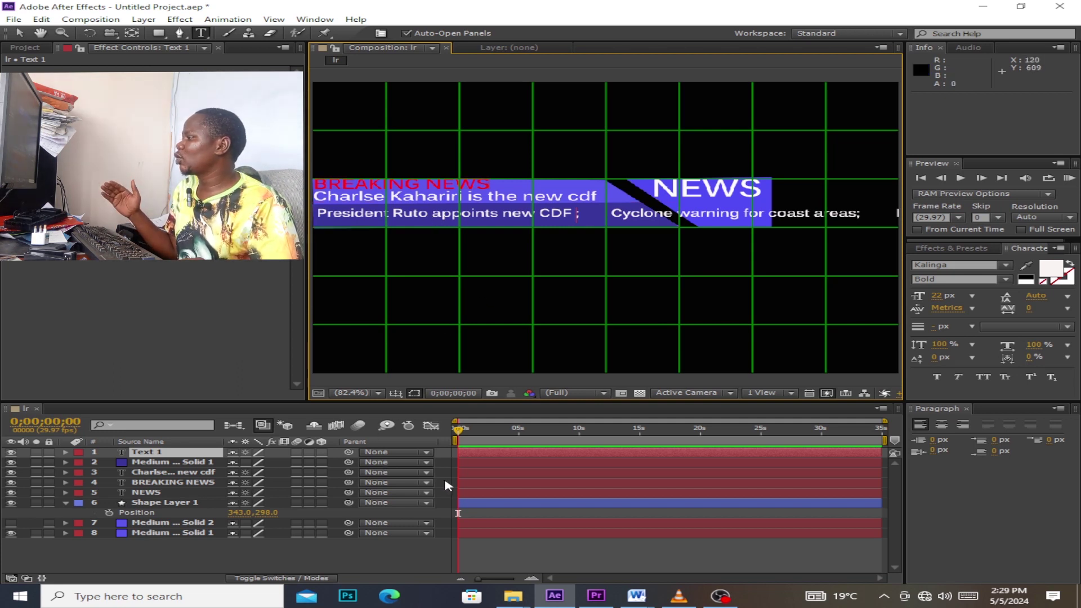
click(484, 457)
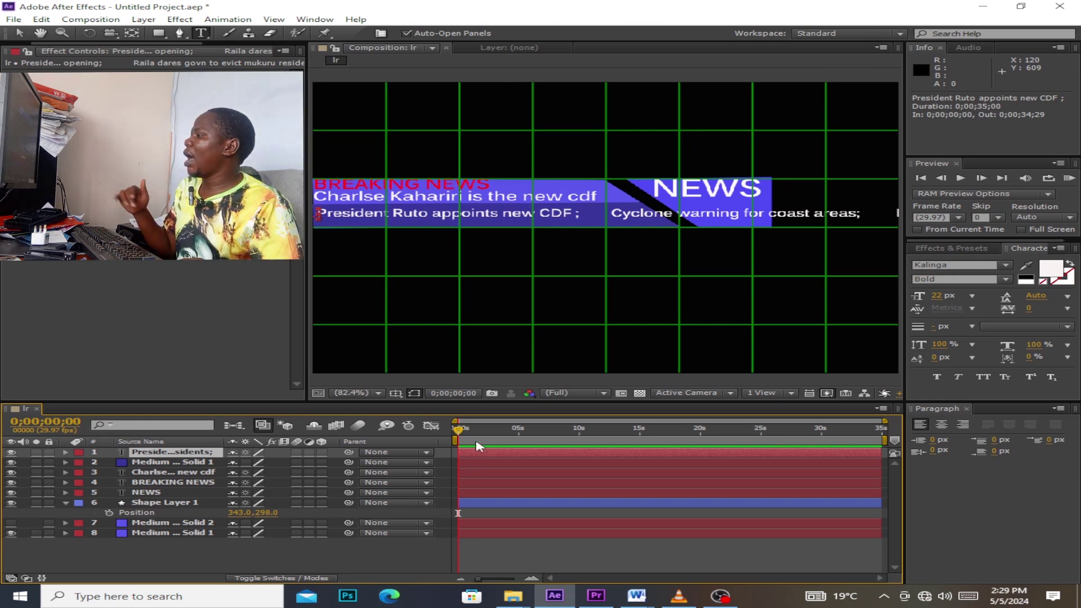
key(p)
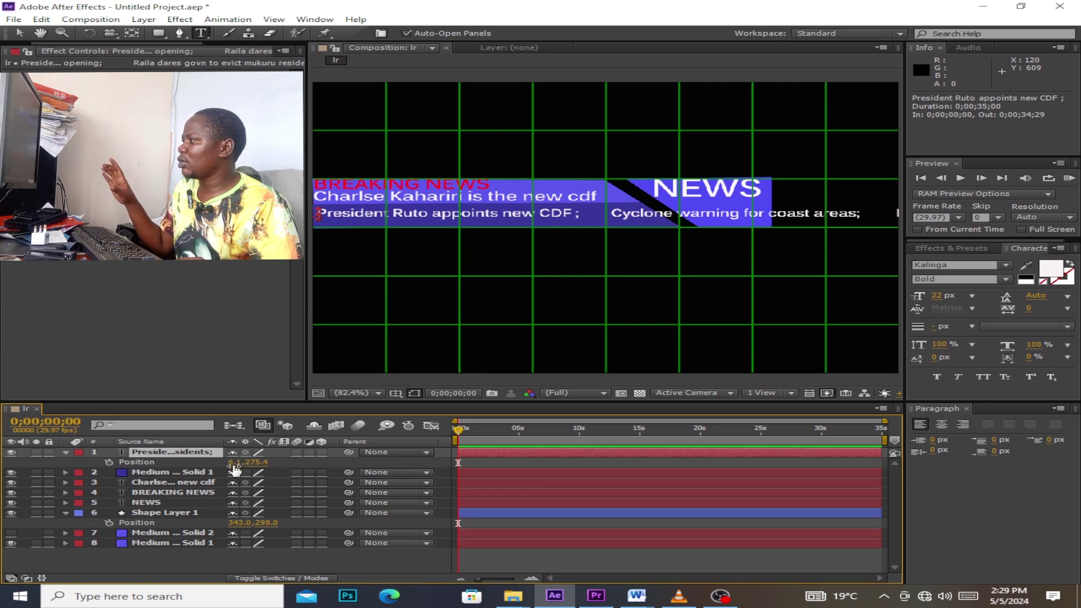
Step: Place the ticker text at the diagonal and set its first Position keyframe
mouse_move(232, 468)
mouse_down()
mouse_move(585, 477)
mouse_move(713, 491)
mouse_up()
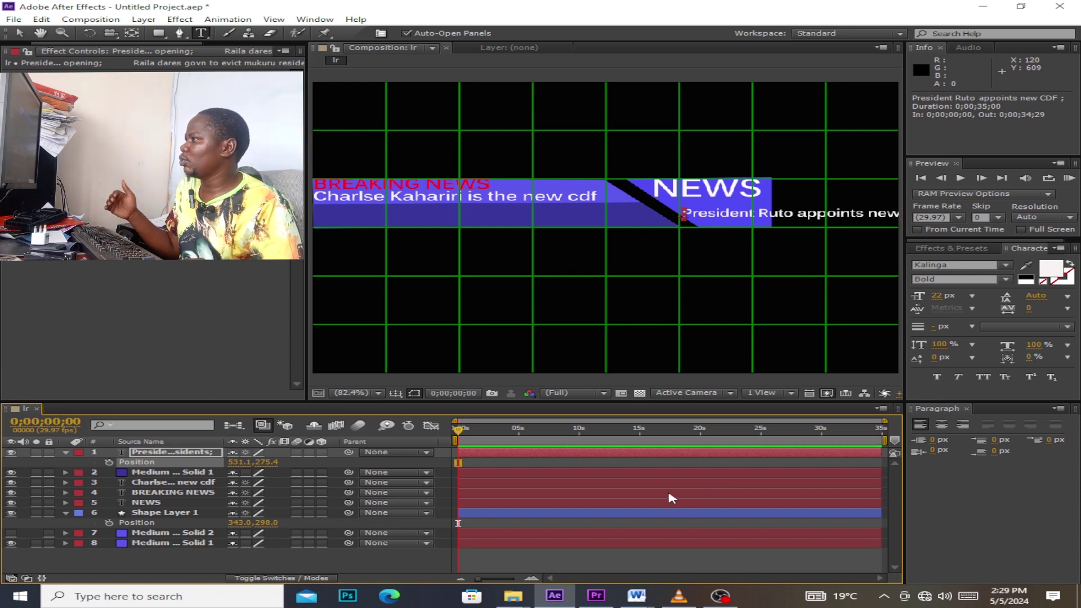
click(108, 462)
drag(459, 430, 609, 431)
Step: At 20 seconds, slide the ticker left to about X -1826.9 so every headline exits
drag(647, 466, 709, 481)
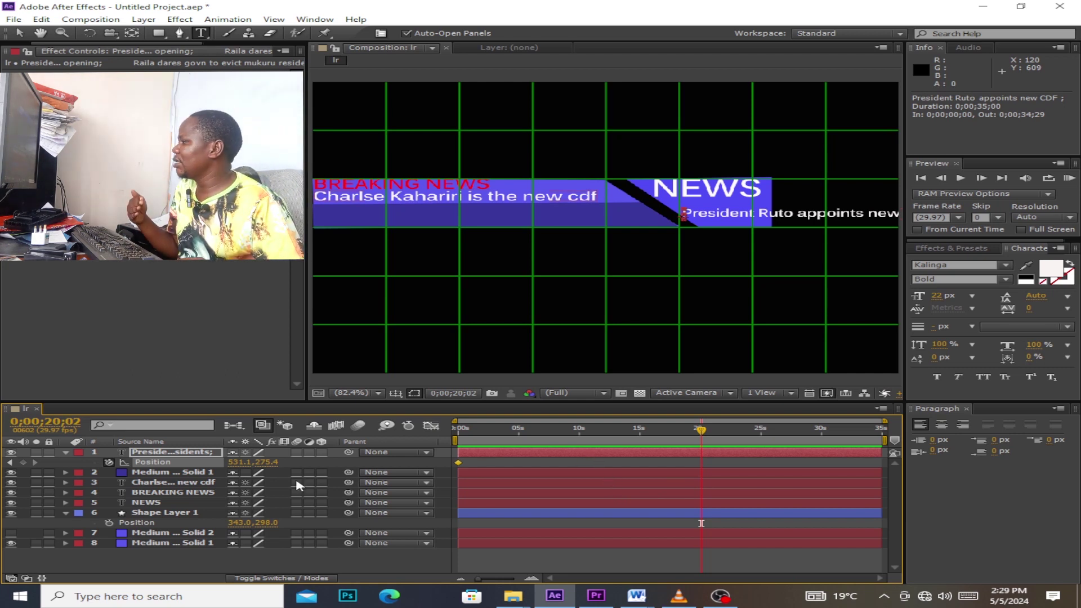
drag(233, 462, 124, 473)
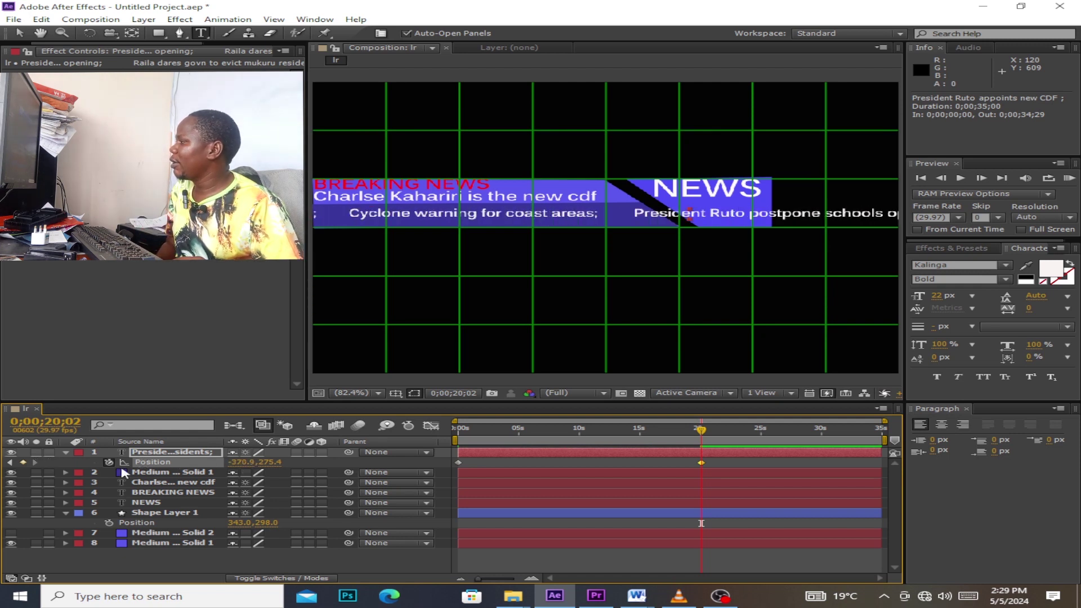
mouse_move(240, 467)
mouse_down()
mouse_move(237, 455)
mouse_move(169, 466)
mouse_up()
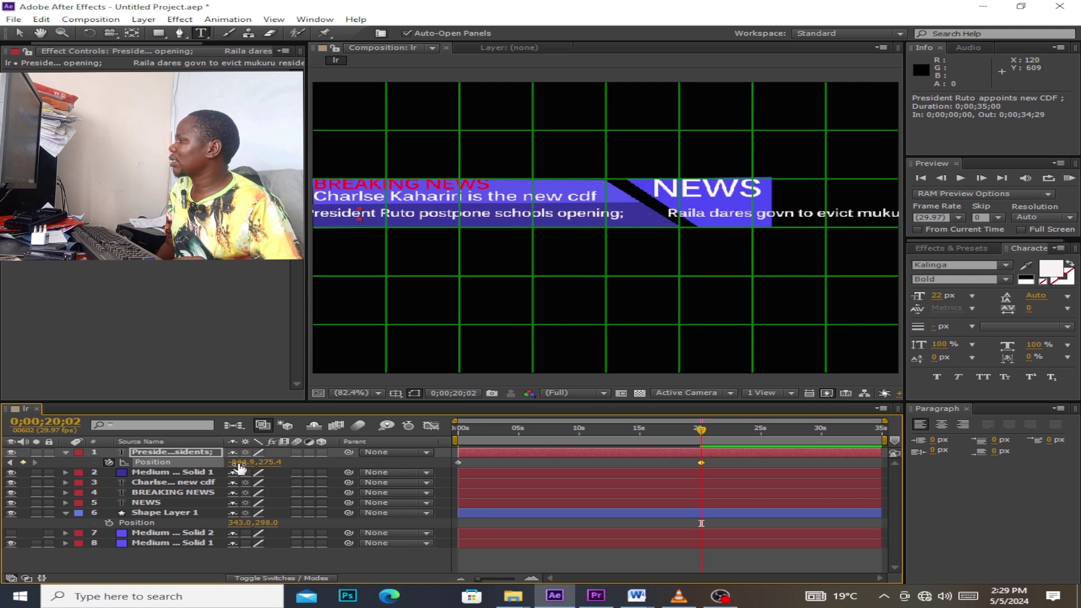
drag(240, 465, 62, 460)
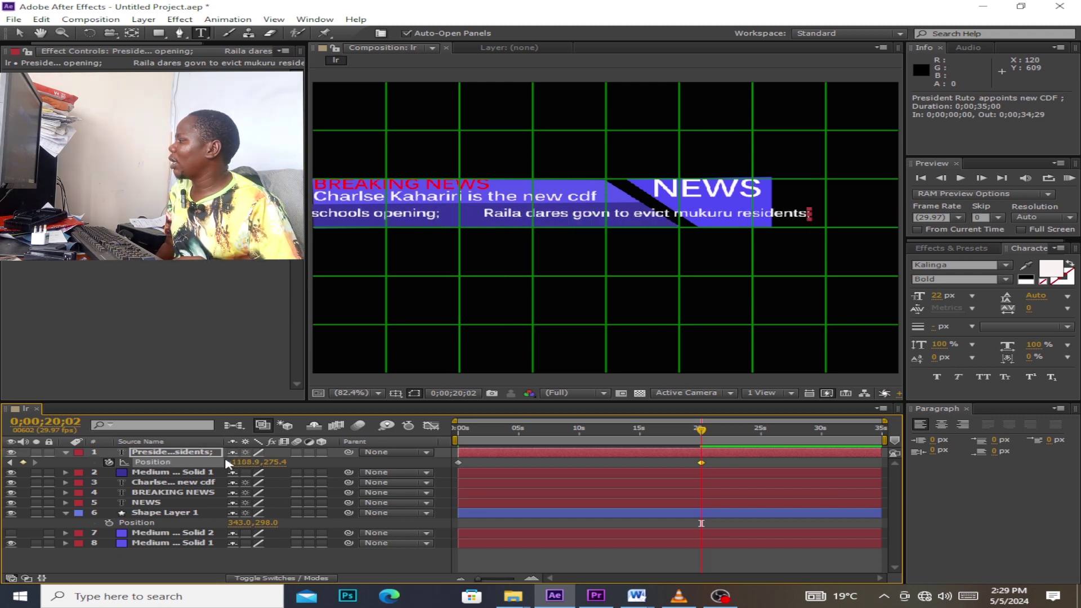
drag(241, 461, 25, 447)
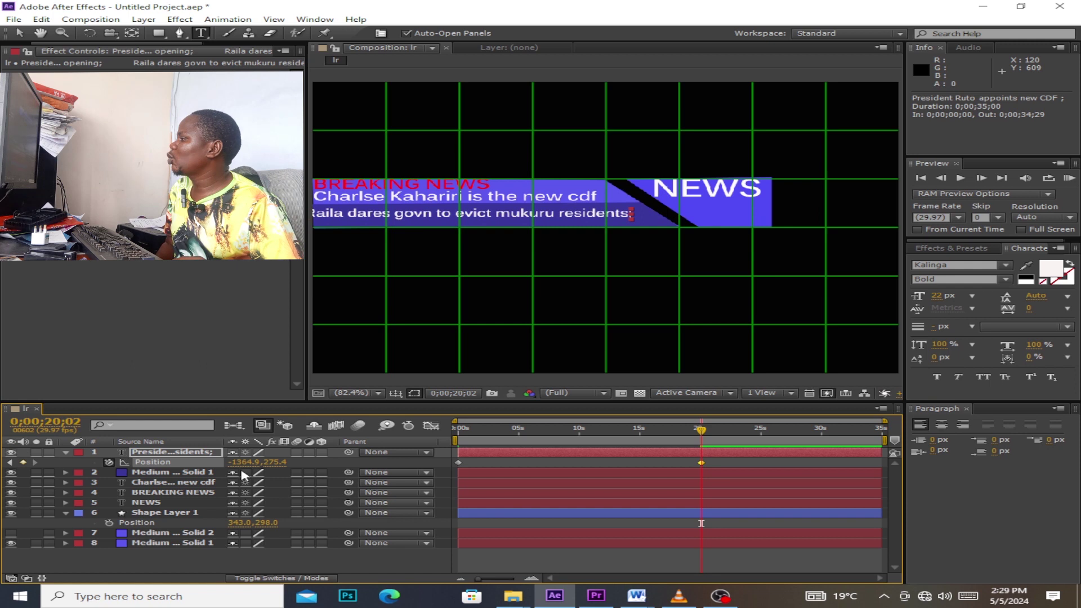
drag(244, 465, 48, 450)
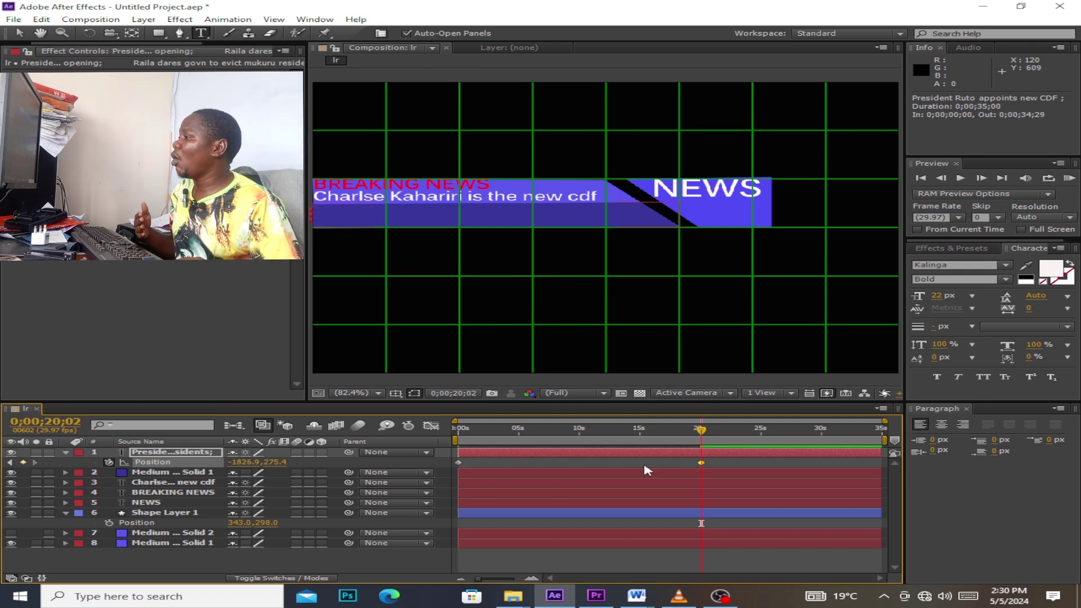
key(Home)
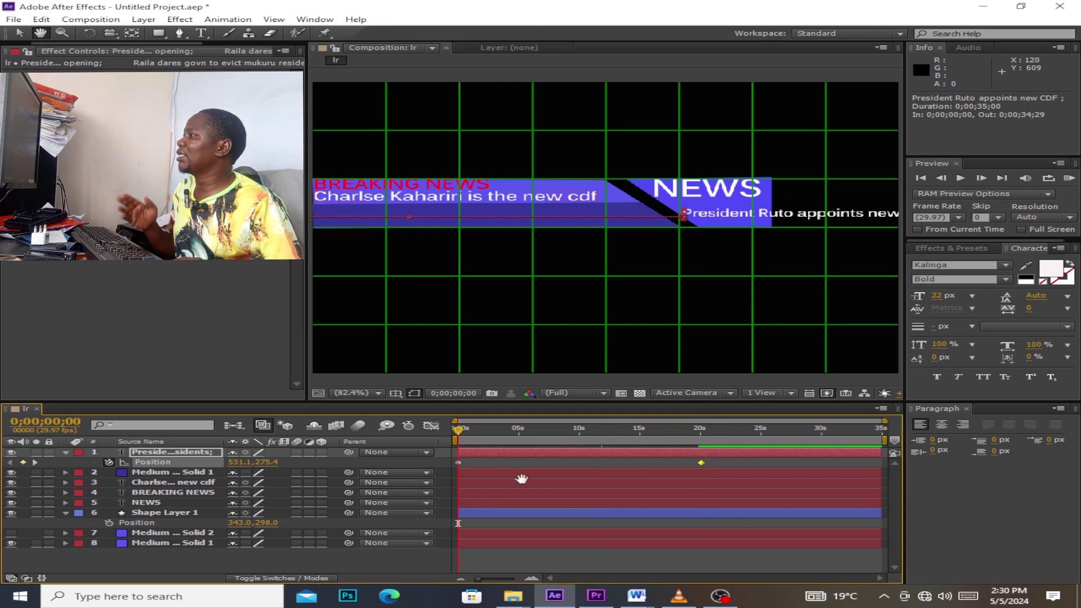
key(space)
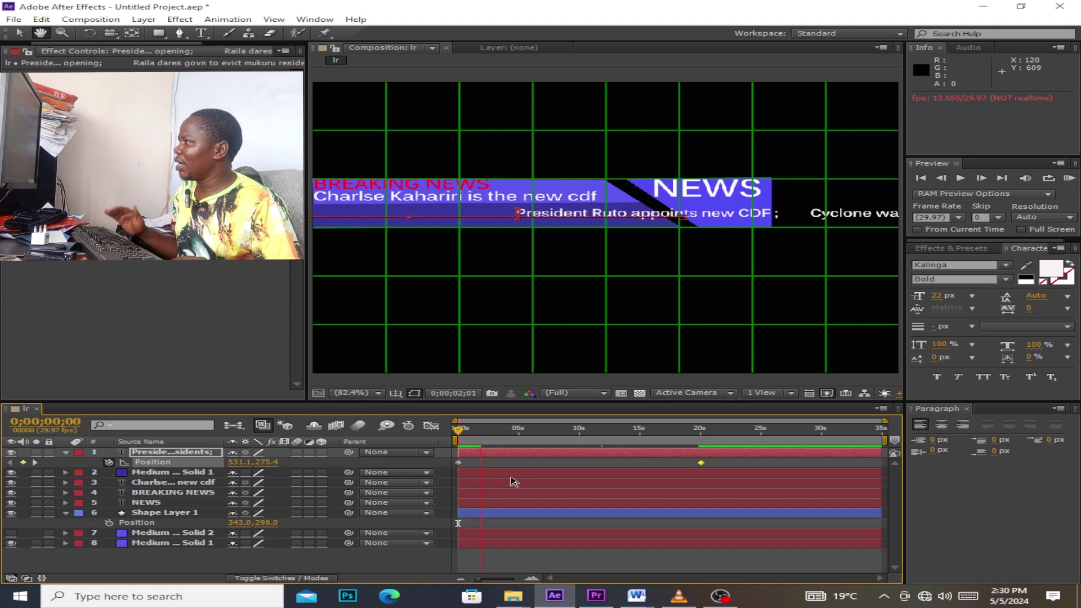
key(ctrl+t)
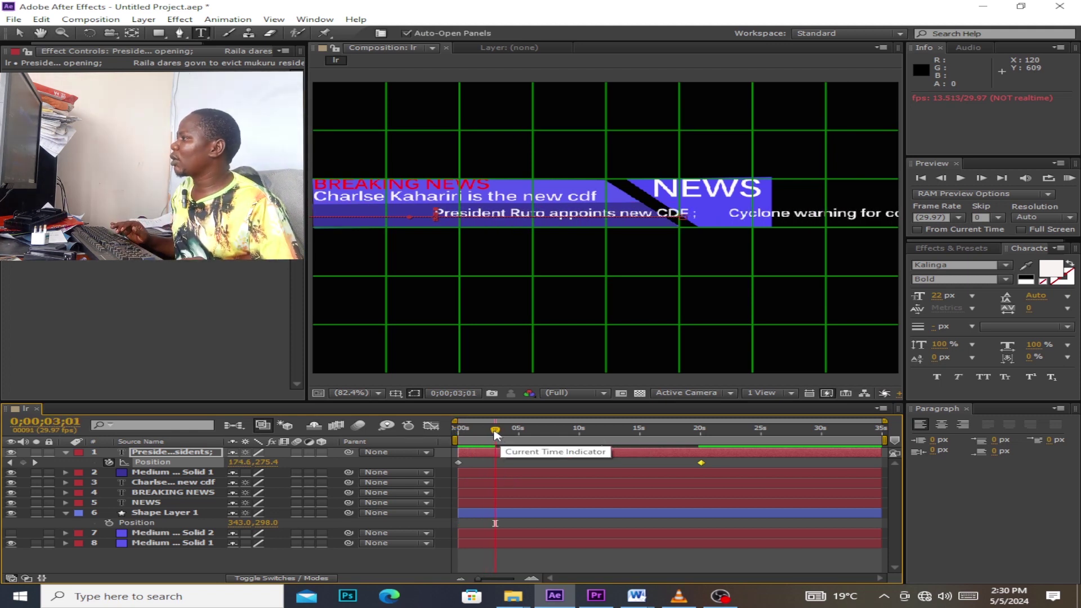
drag(495, 432, 455, 438)
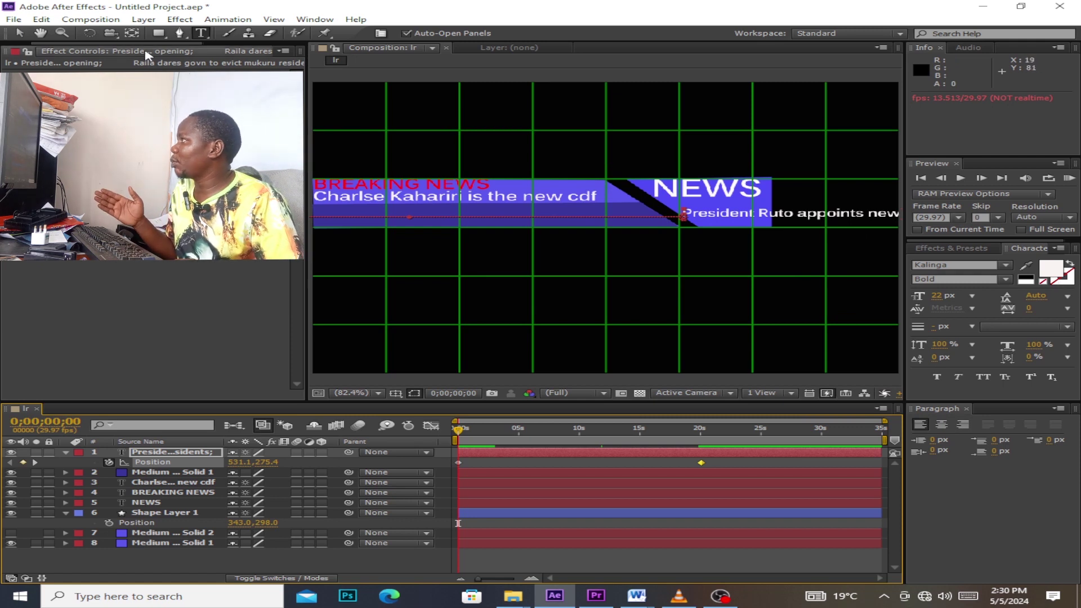
Step: Start a Pen mask on the ticker layer with points along the bar's bottom edge
click(179, 33)
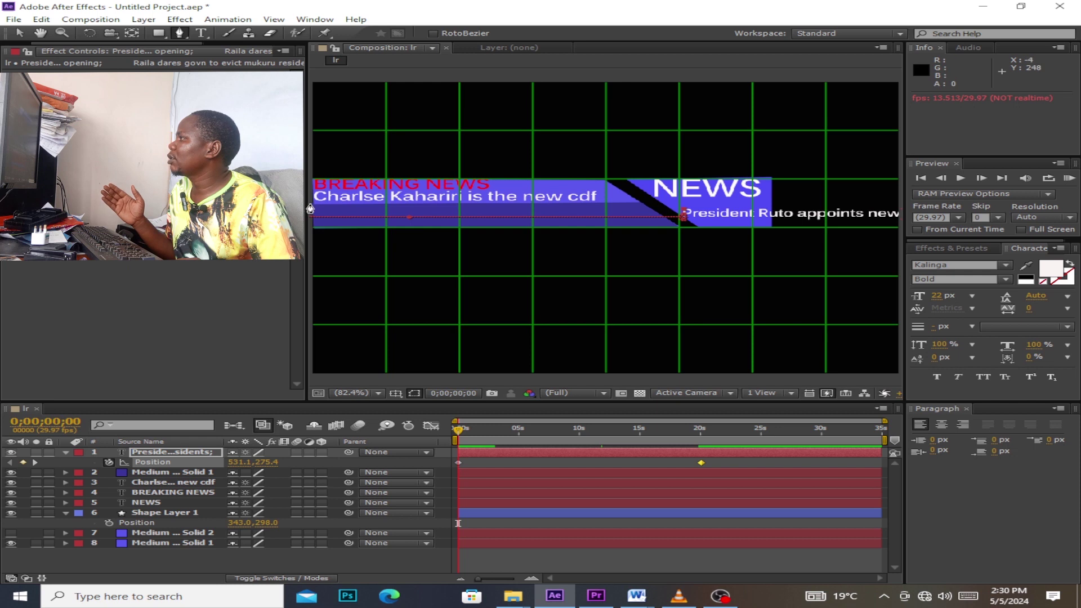
click(311, 205)
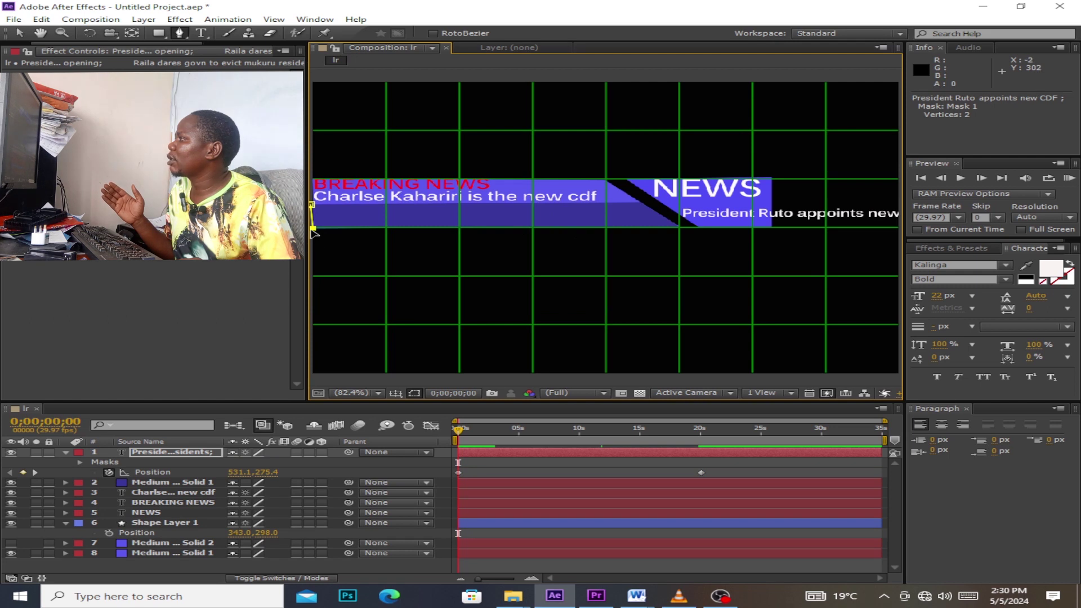
drag(309, 230, 309, 231)
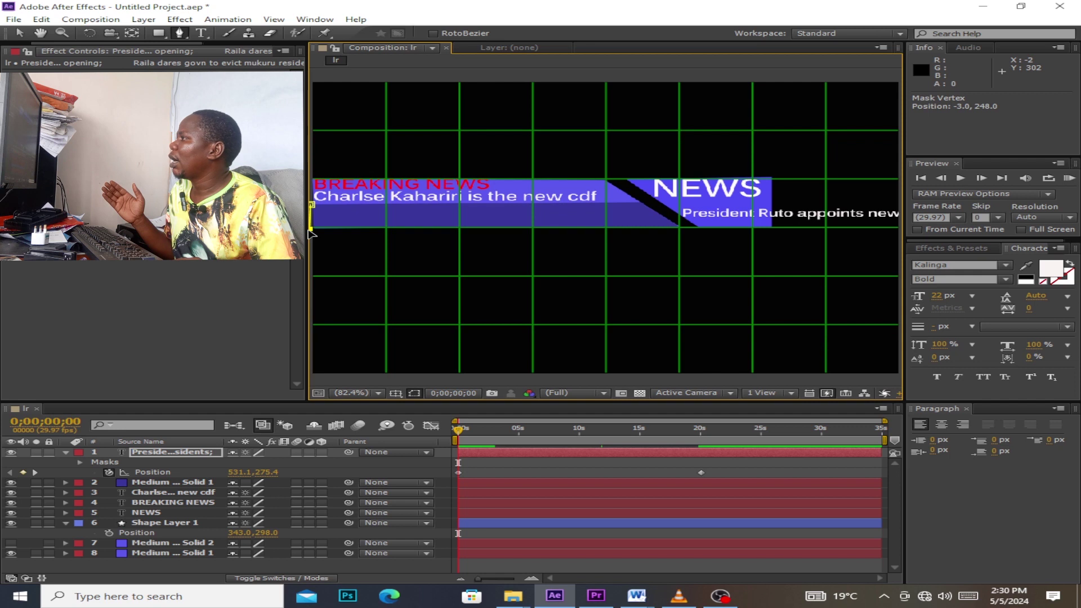
click(530, 227)
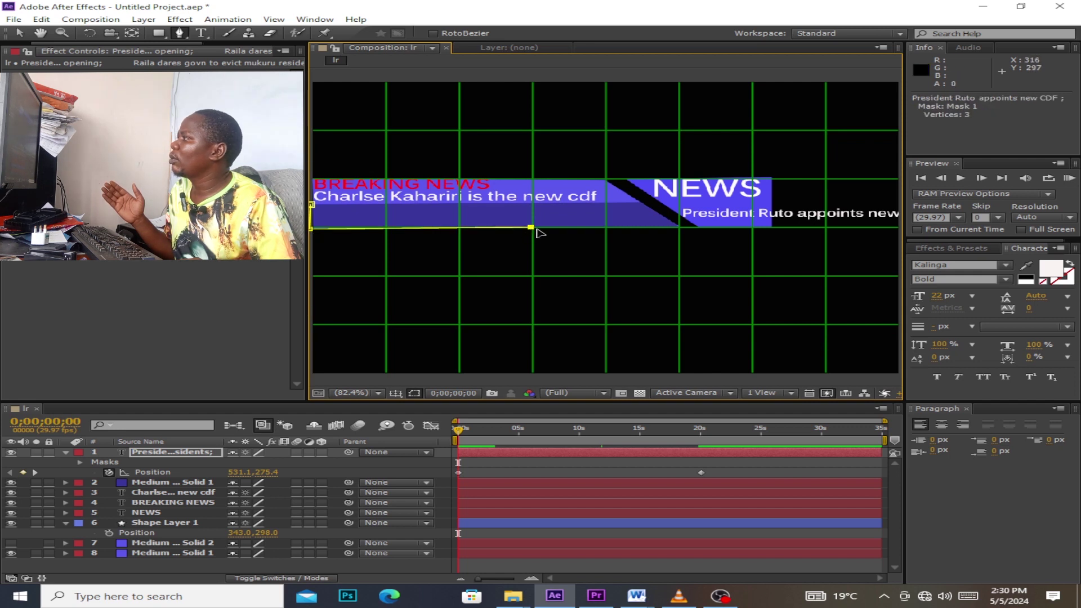
click(313, 227)
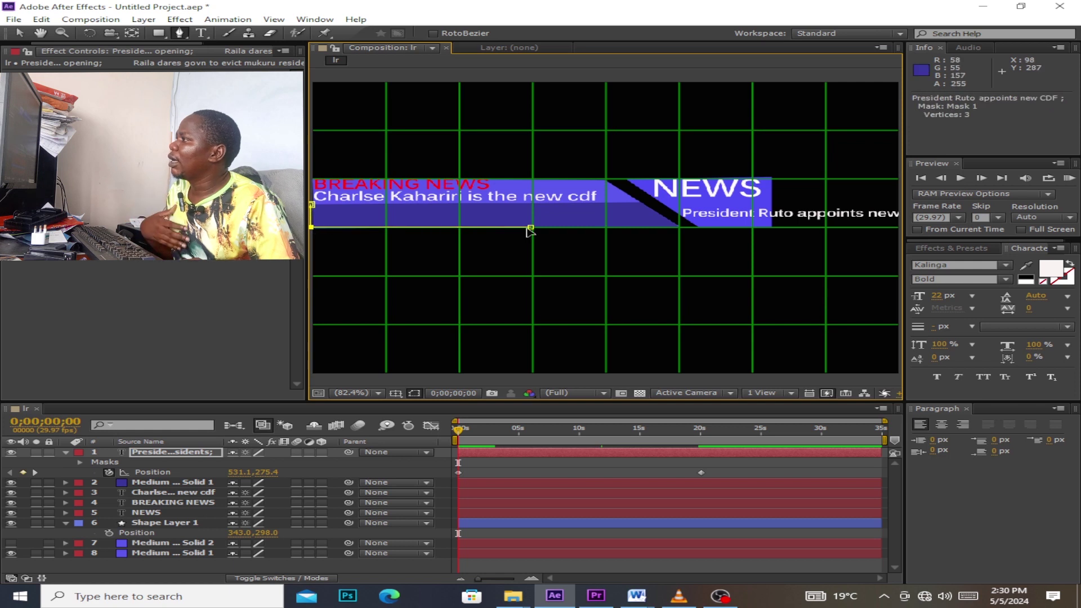
click(679, 228)
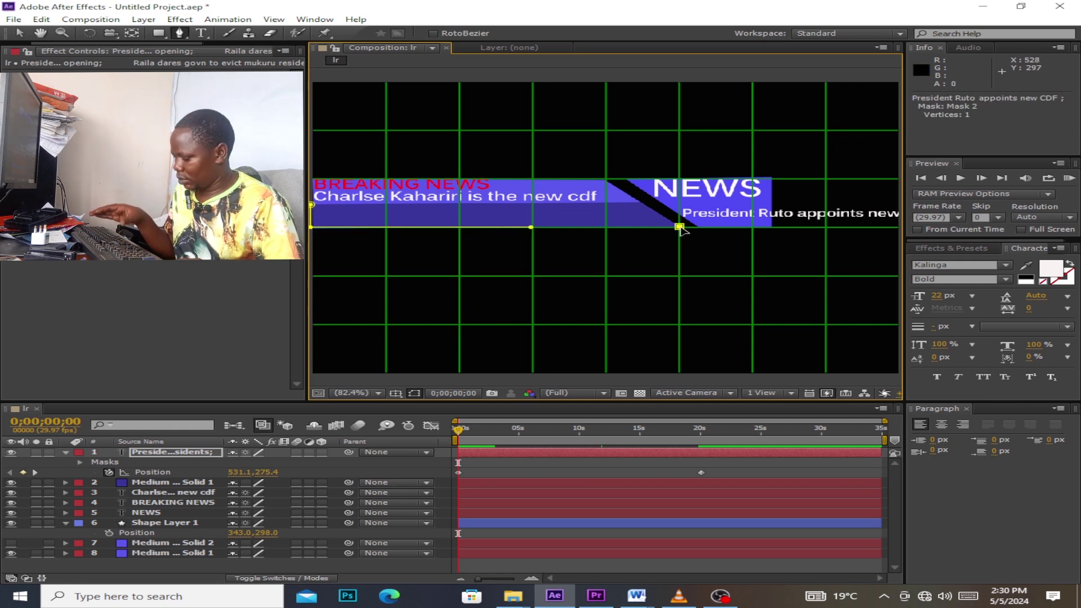
Step: Continue the mask up the diagonal stripe and back to the bar's left edge
key(period)
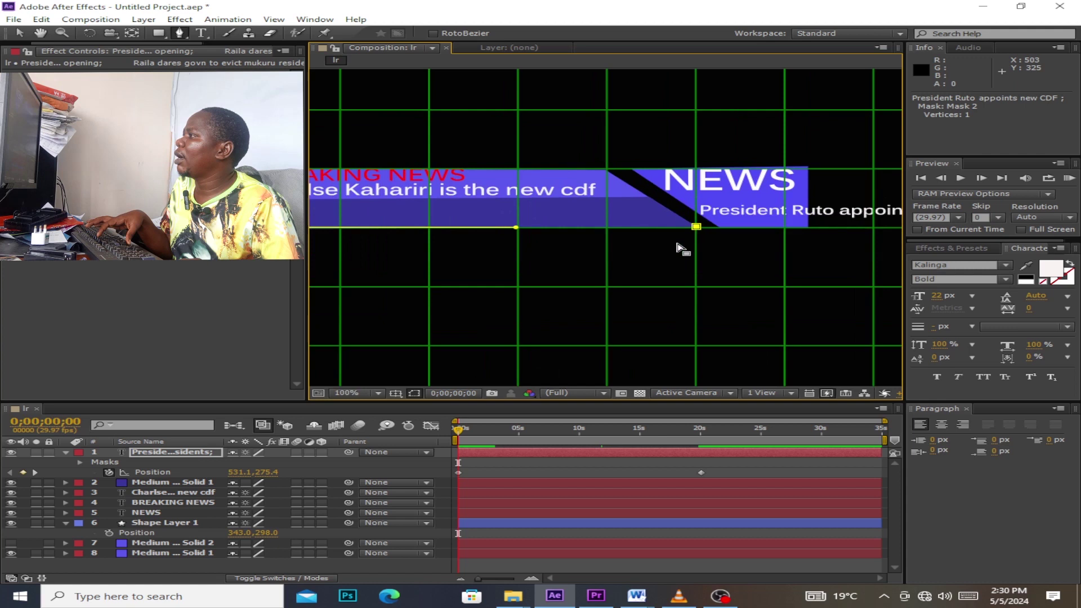
key(period)
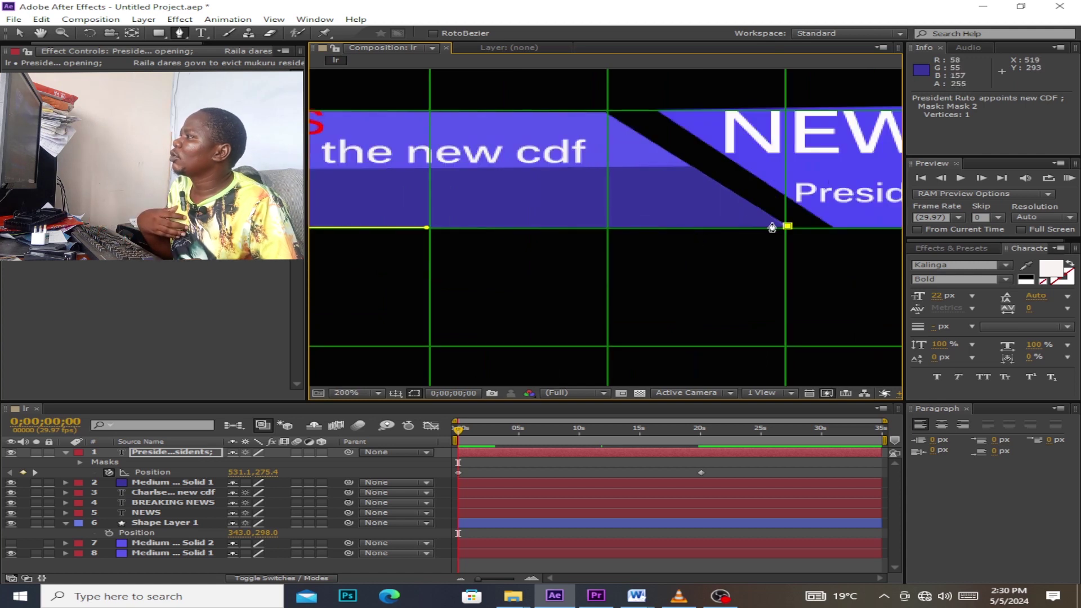
click(764, 213)
click(730, 191)
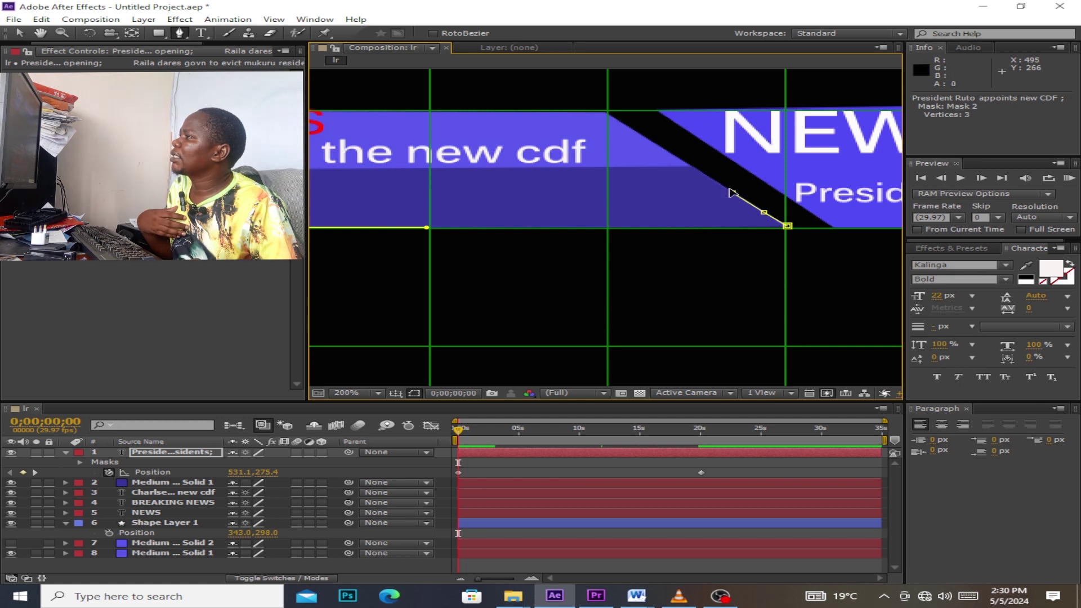
click(703, 173)
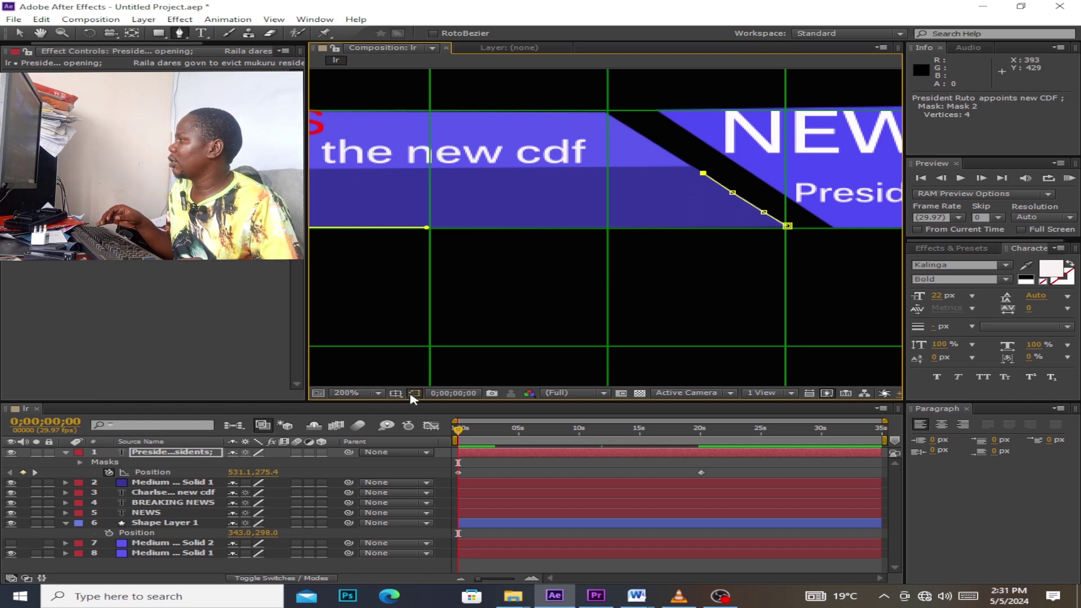
click(379, 395)
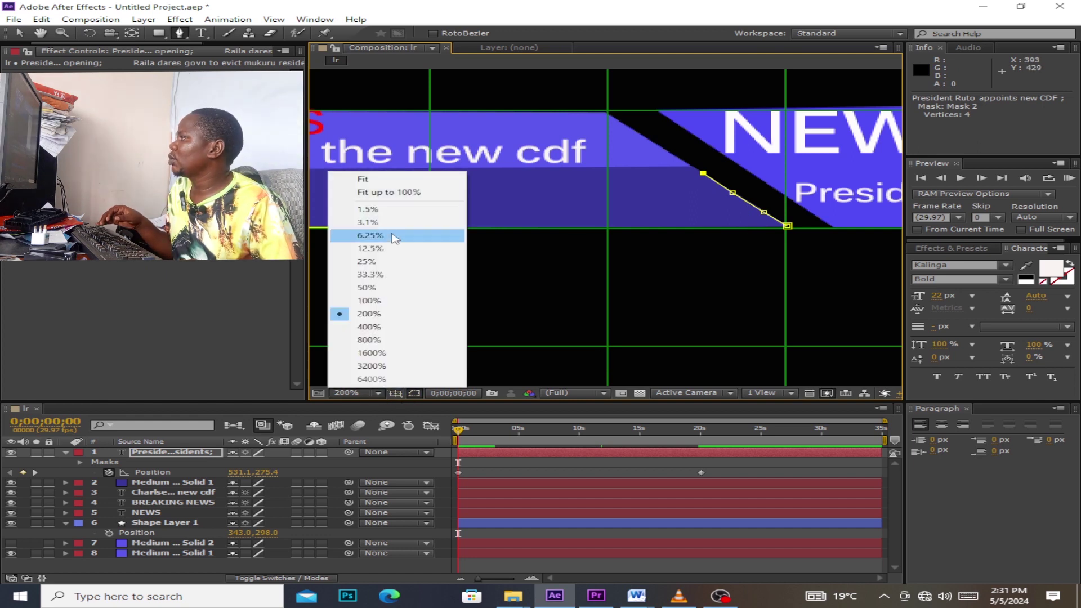
click(384, 197)
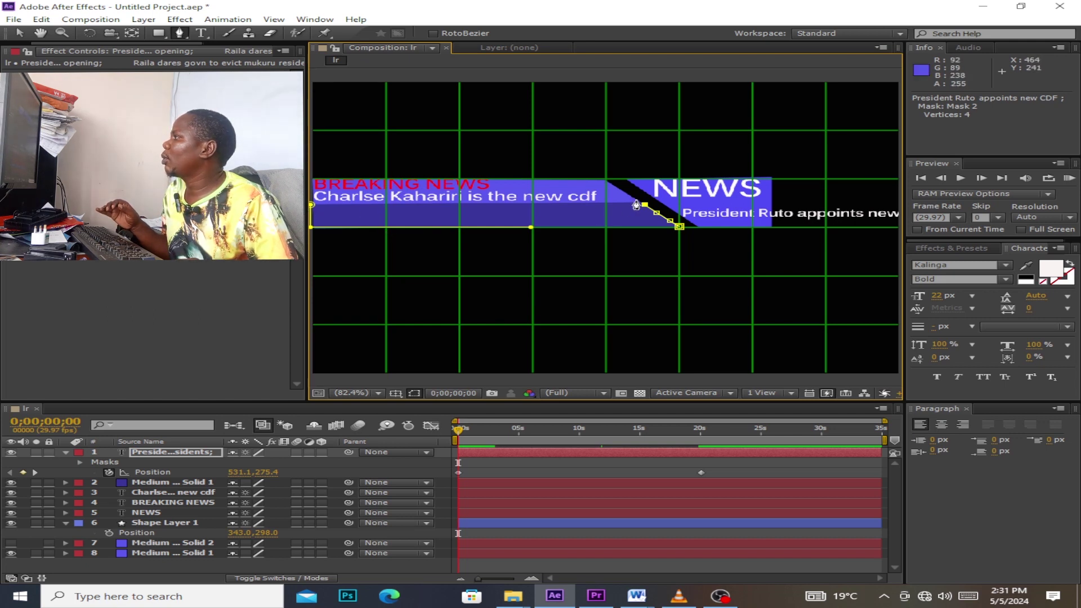
click(635, 201)
click(311, 202)
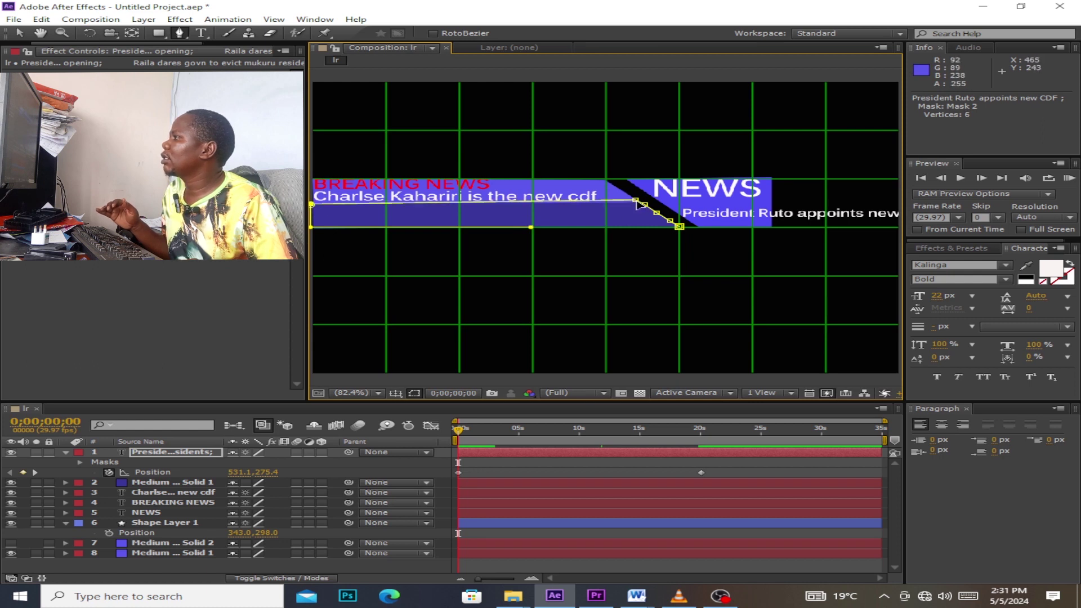
drag(636, 201, 639, 202)
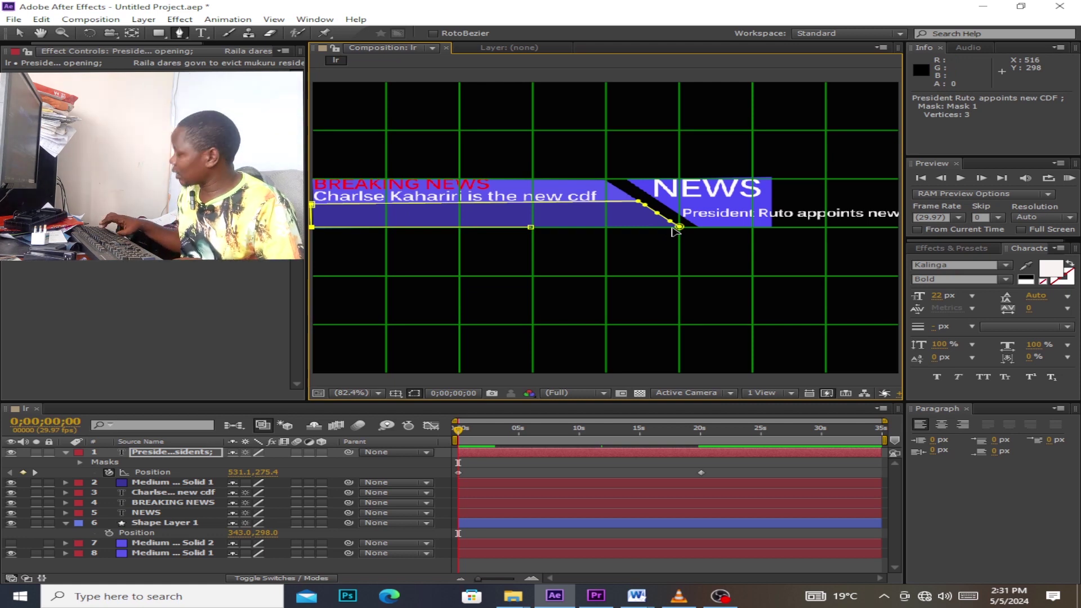
Step: Undo the previous mask attempt and clear the keyframe selection
key(ctrl+z)
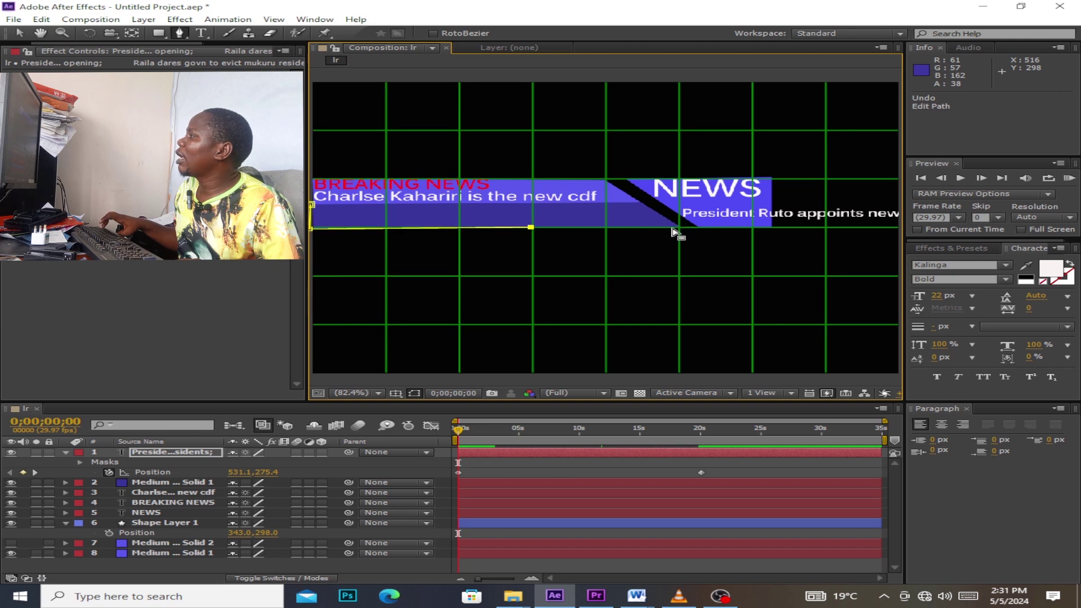
key(ctrl+z)
key(ctrl+z)
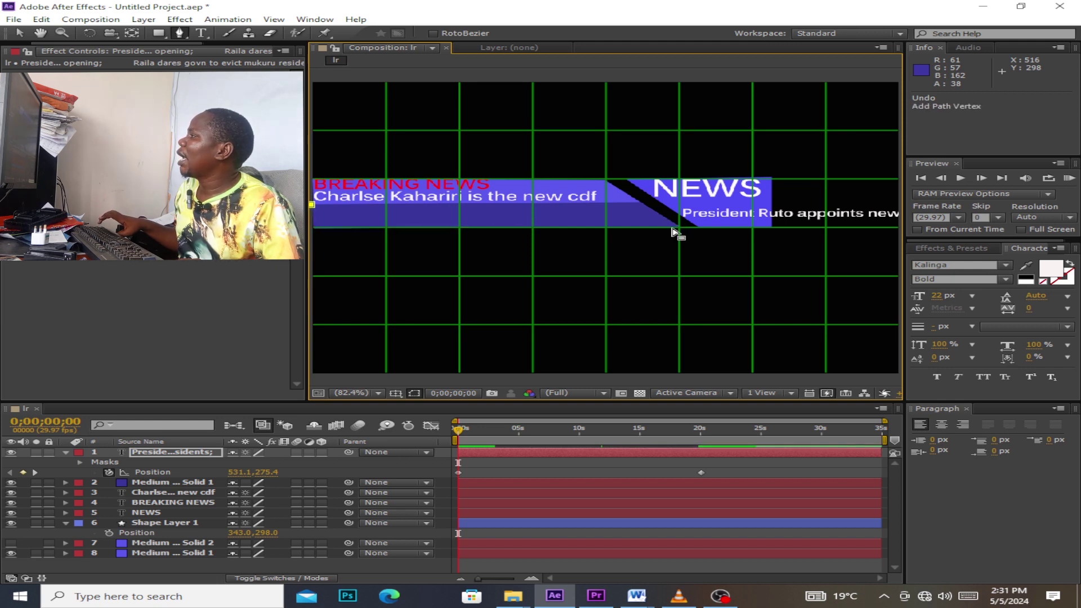
key(ctrl+z)
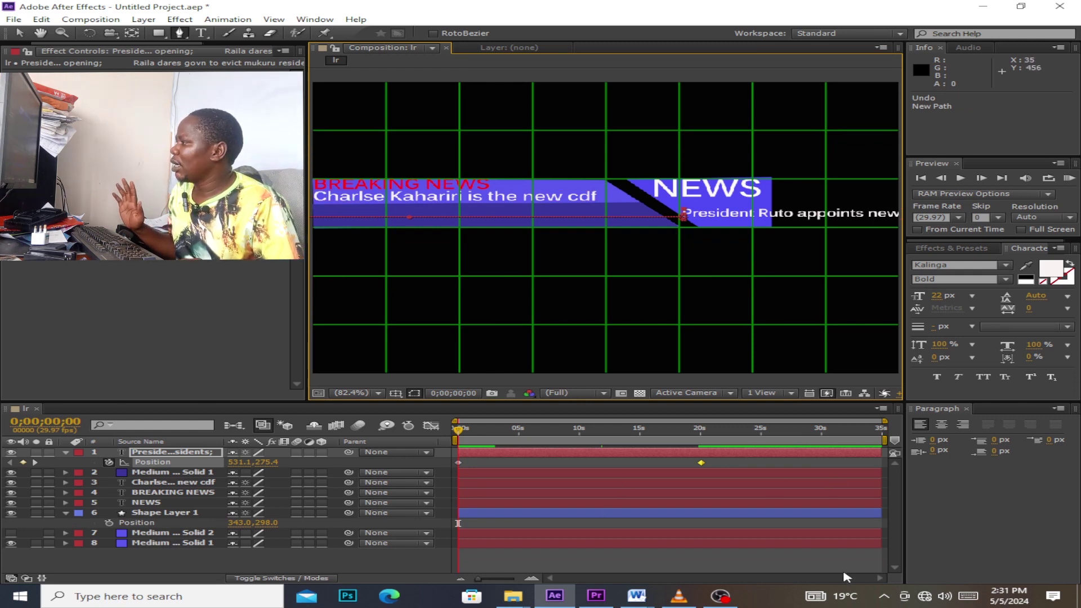
click(703, 455)
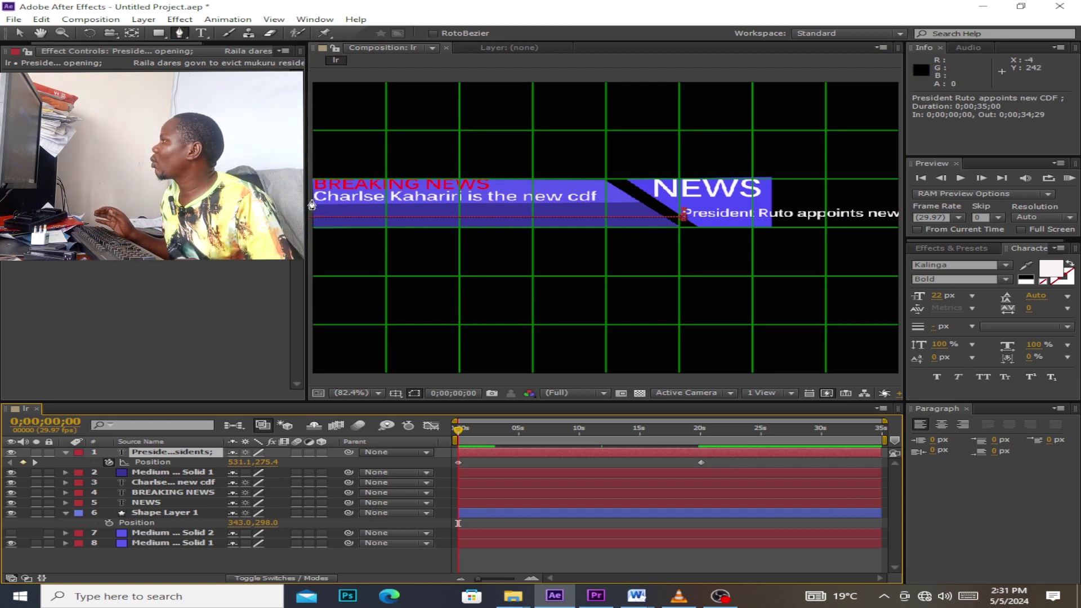
Step: Redraw the mask's points along the bar's bottom edge to the stripe's base
click(312, 206)
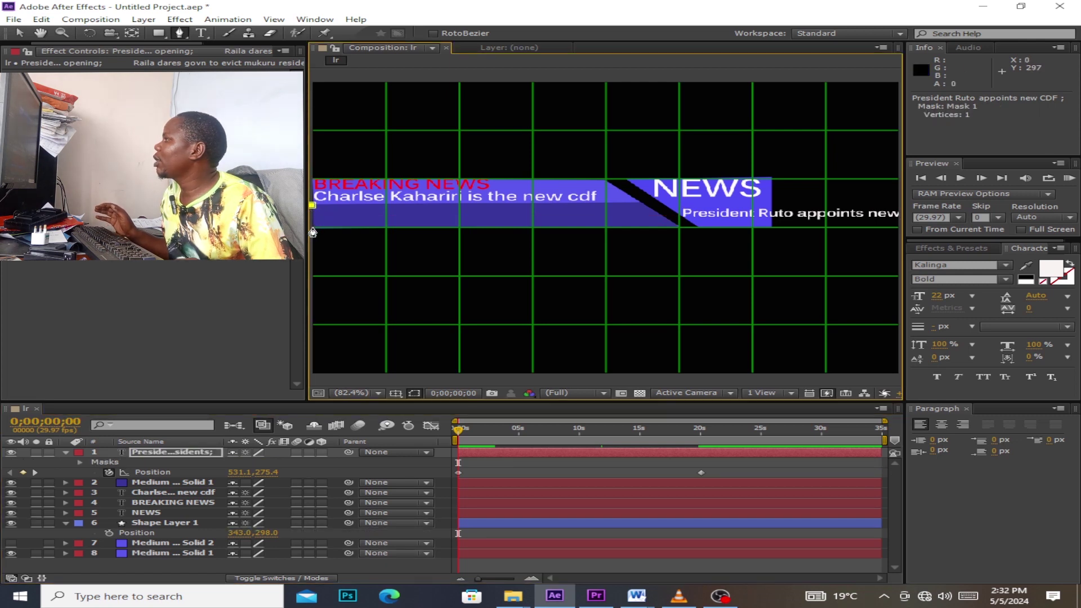
click(532, 227)
click(679, 227)
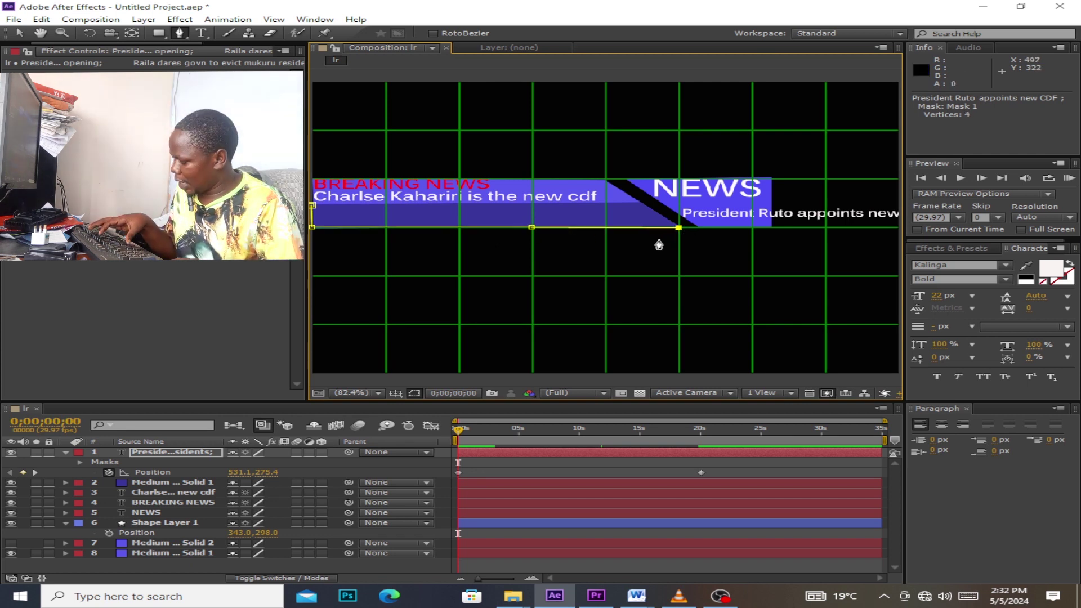
key(period)
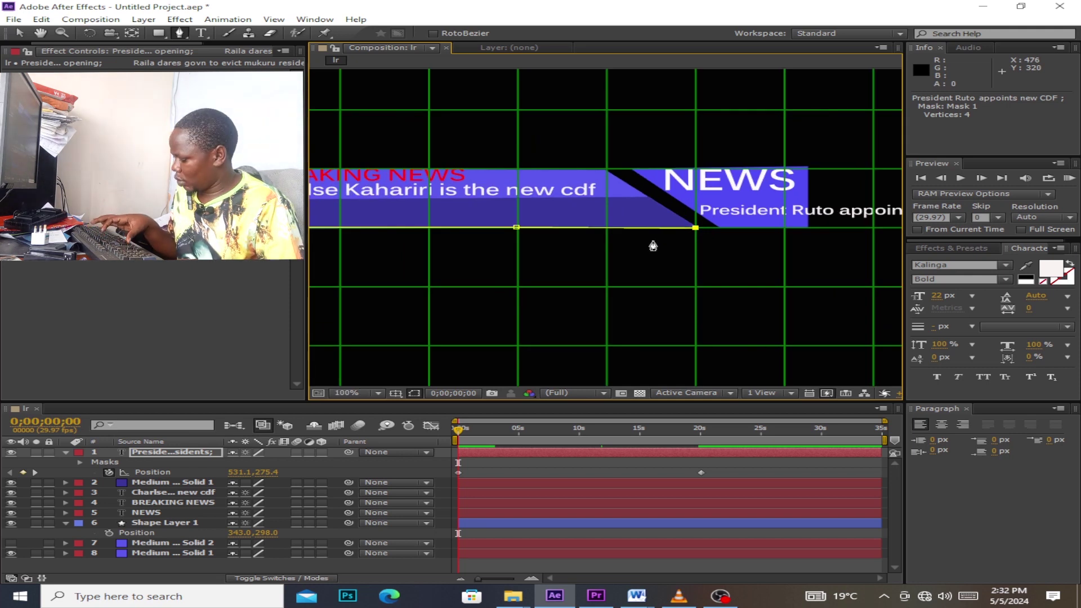
key(comma)
key(comma)
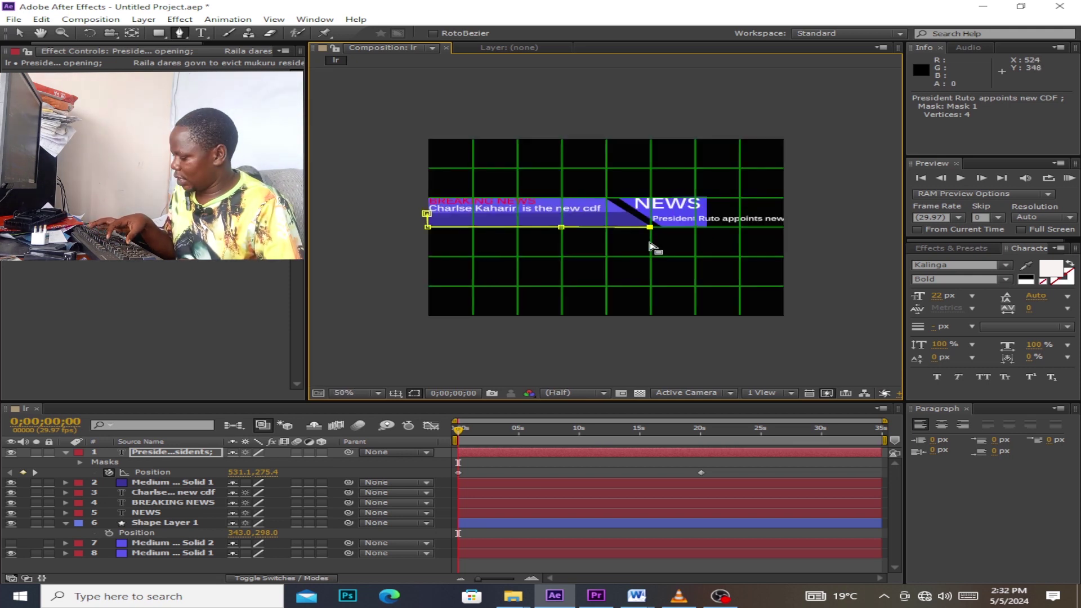
key(period)
key(period)
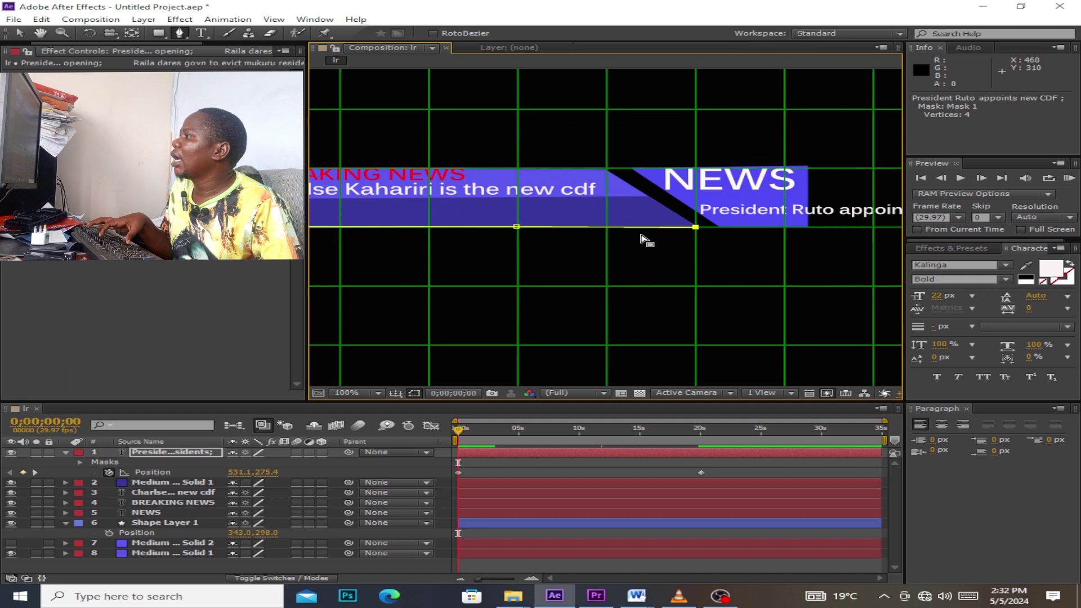
key(period)
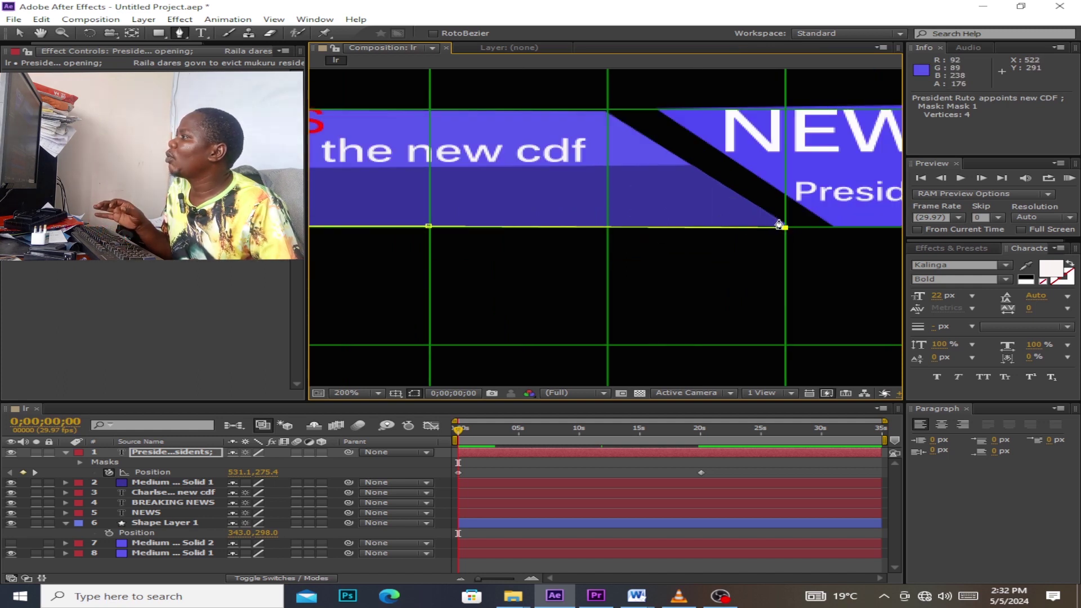
click(778, 220)
click(785, 227)
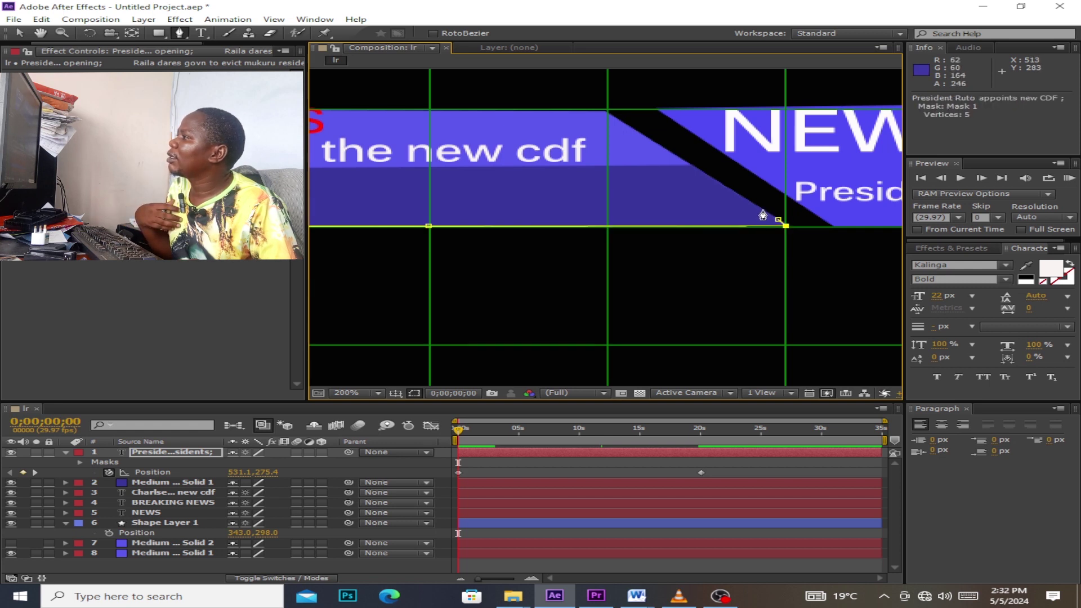
click(762, 210)
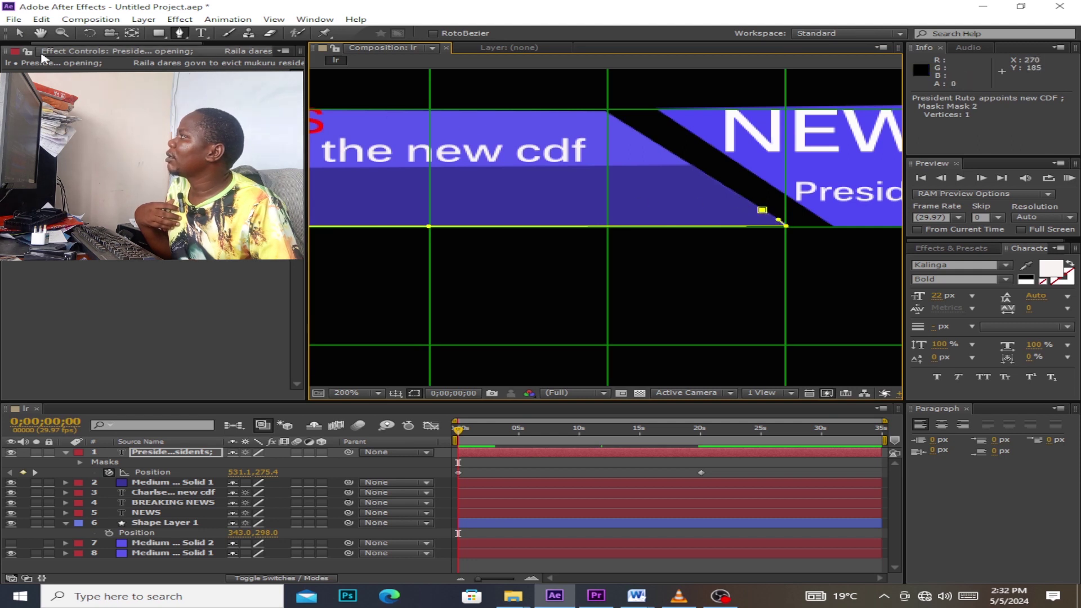
key(ctrl+z)
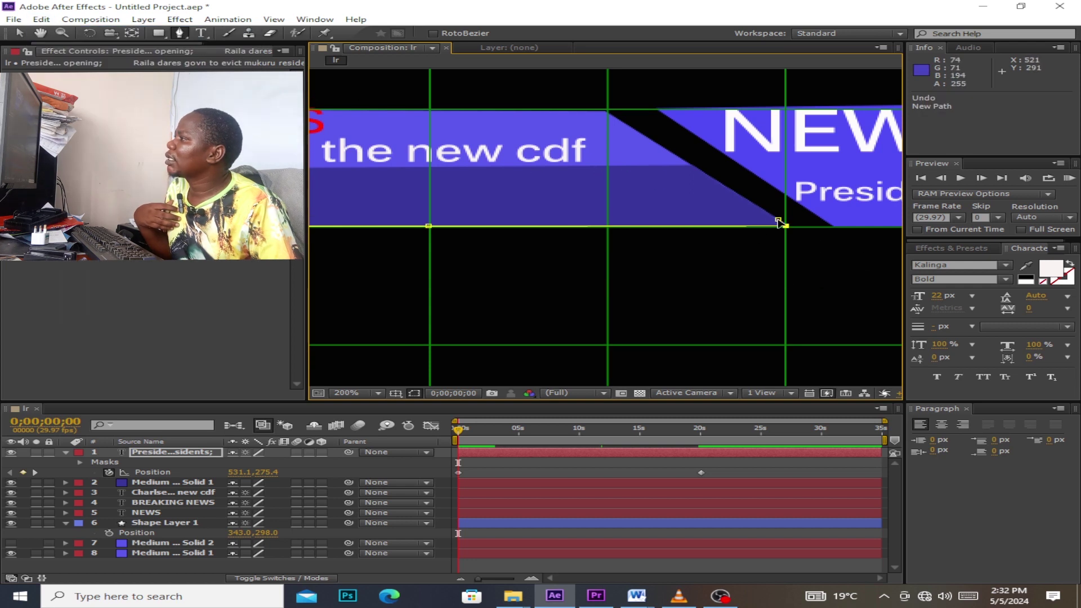
Step: Add vertices up the diagonal stripe, close the eight-vertex mask, and preview
click(779, 220)
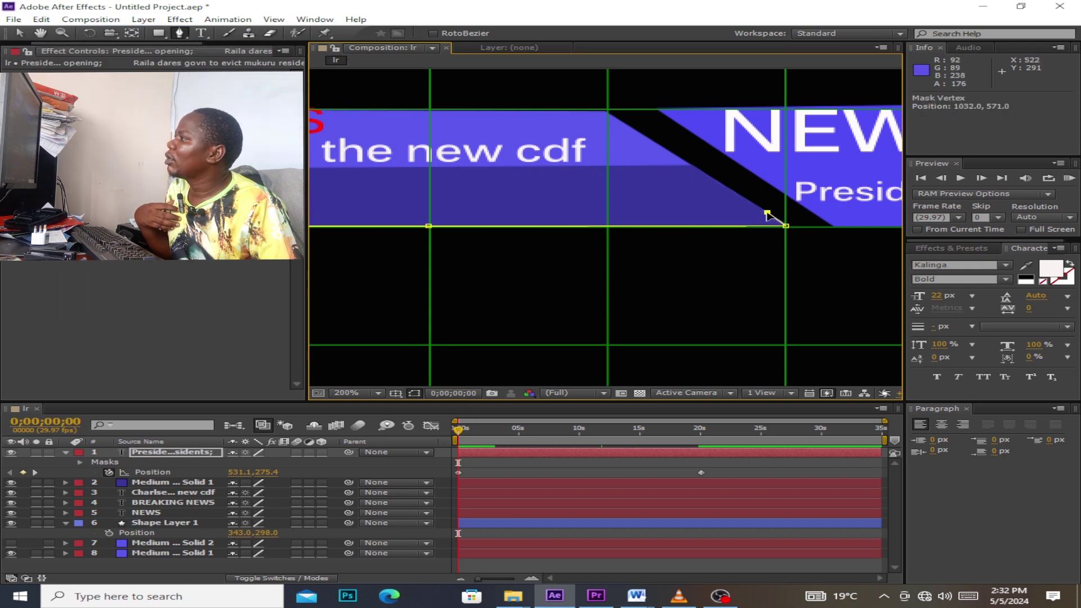
click(746, 199)
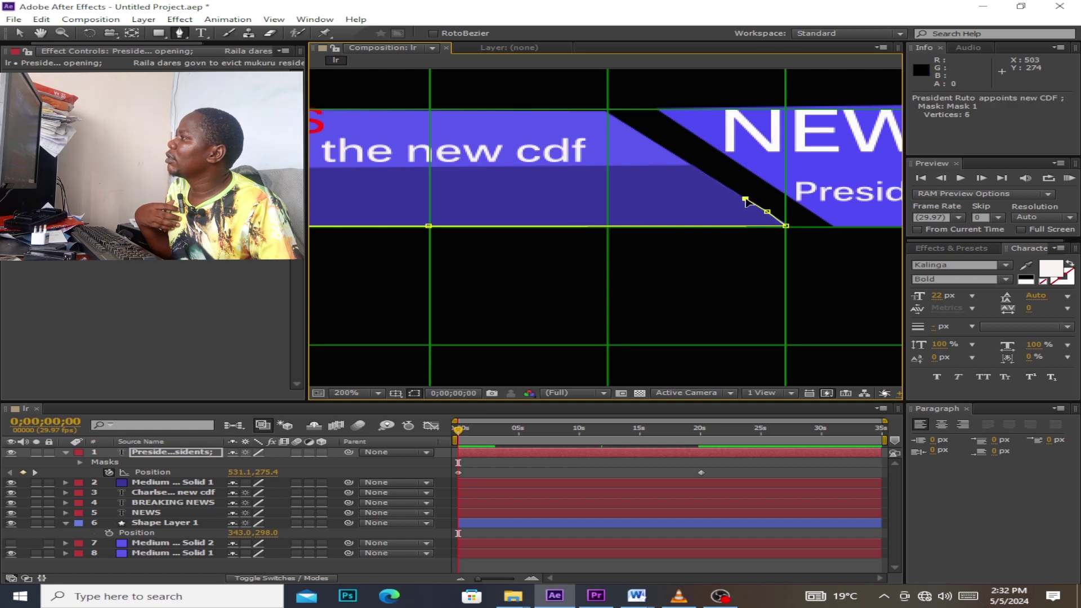
click(698, 176)
click(694, 169)
click(694, 168)
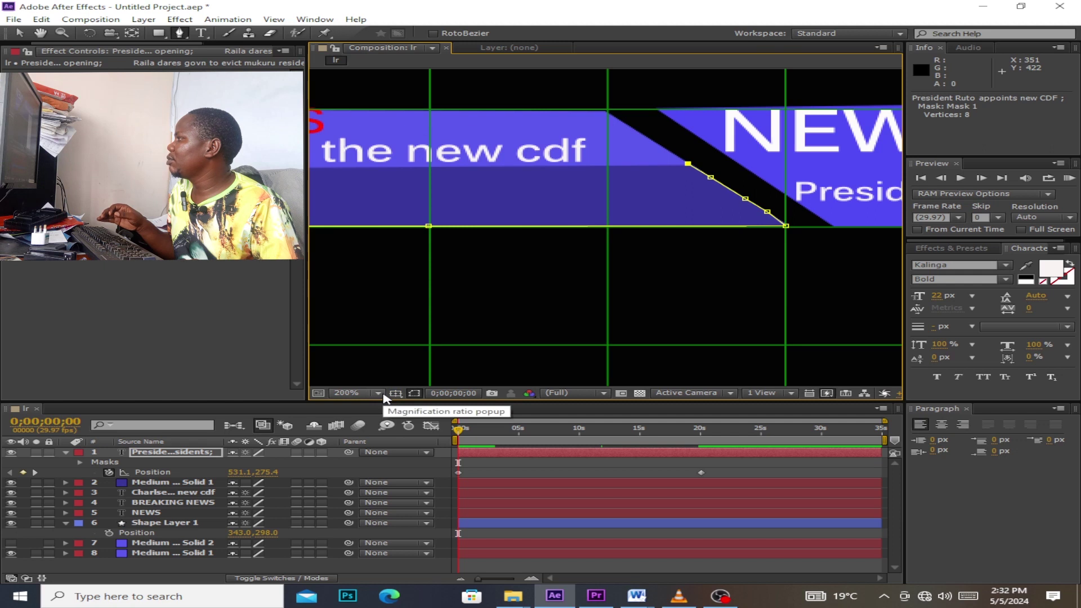
click(381, 393)
click(400, 197)
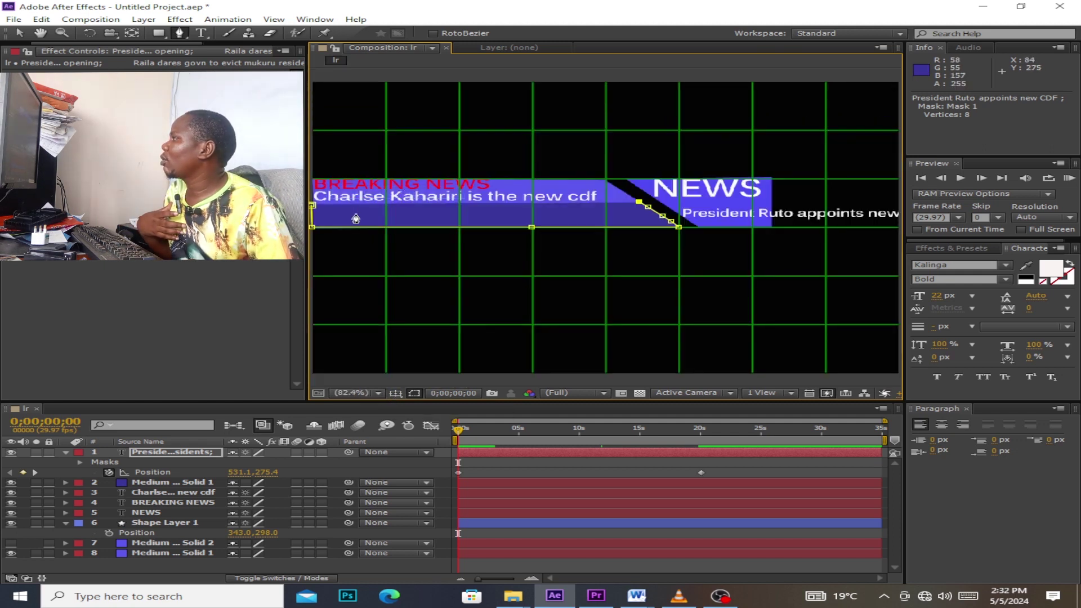
click(312, 206)
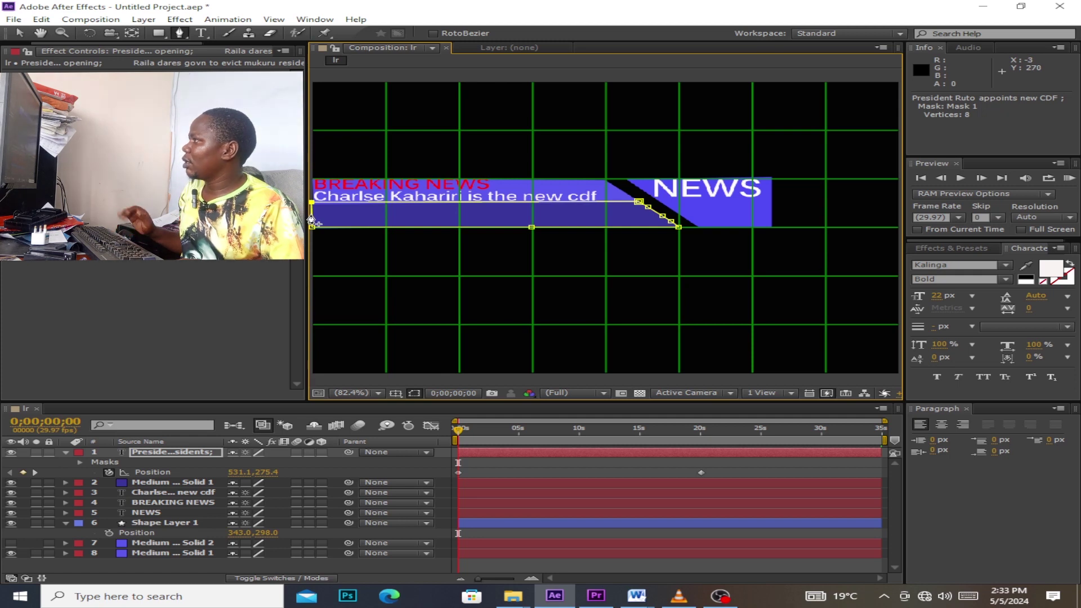
key(space)
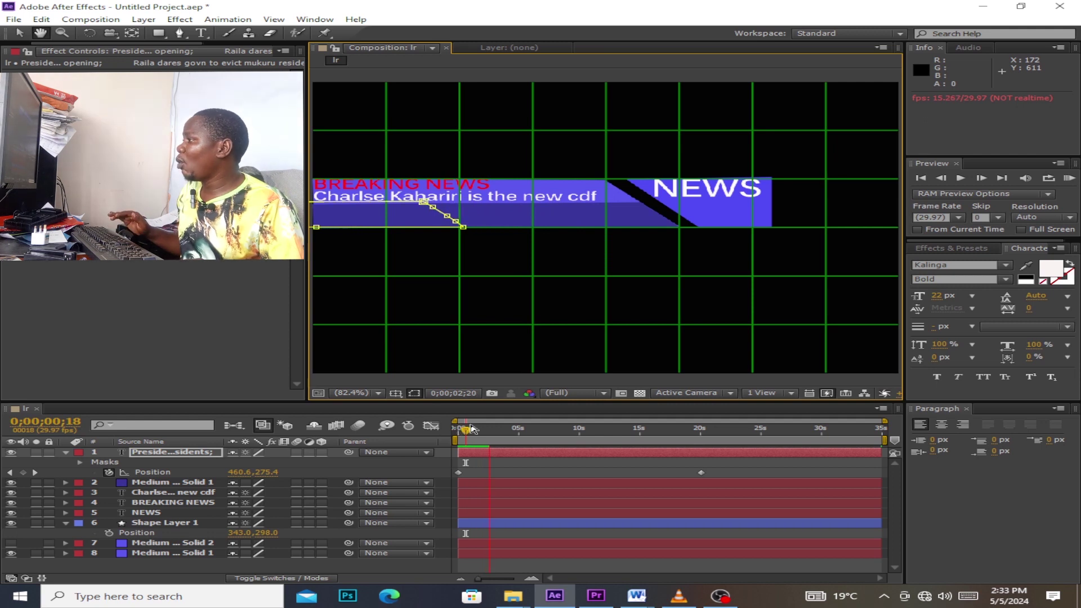
Step: Stop playback and set a Mask Path keyframe on the ticker's Mask 1 at 0:00
key(g)
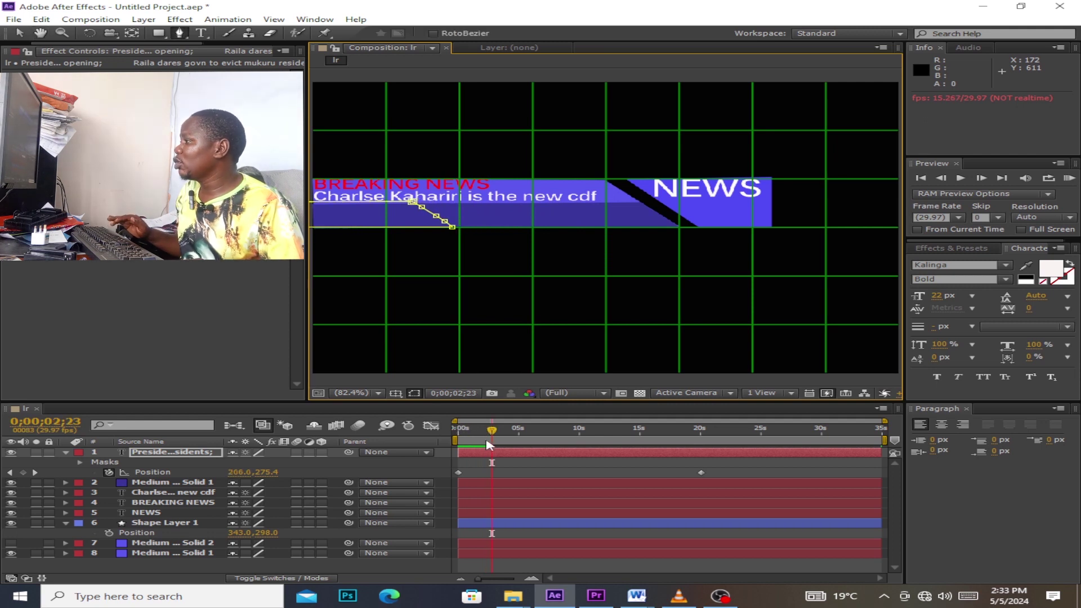
click(462, 438)
drag(463, 442, 456, 441)
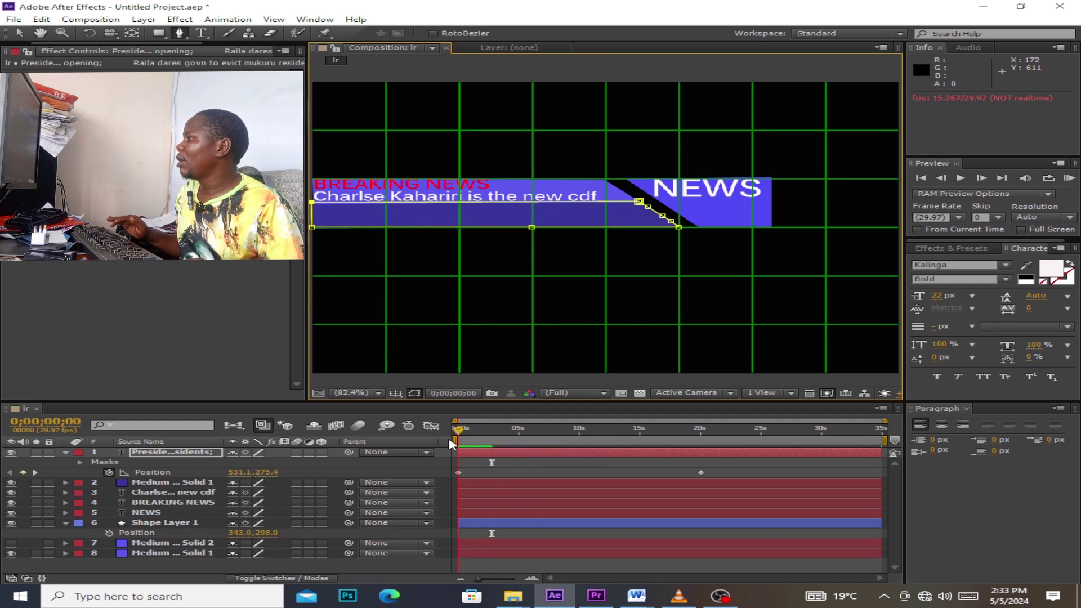
click(459, 473)
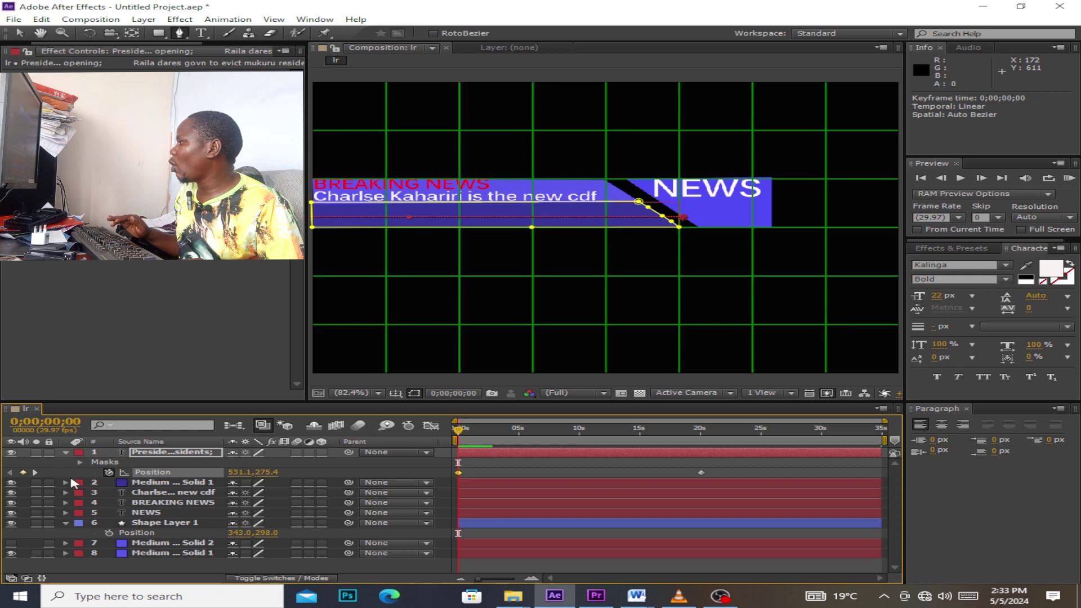
click(79, 462)
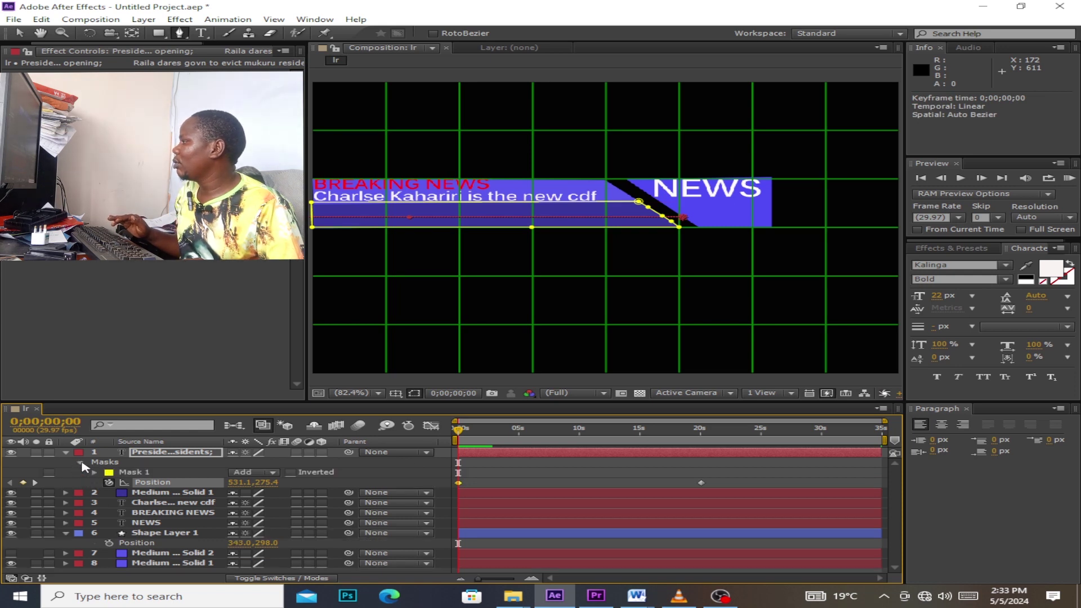
click(94, 472)
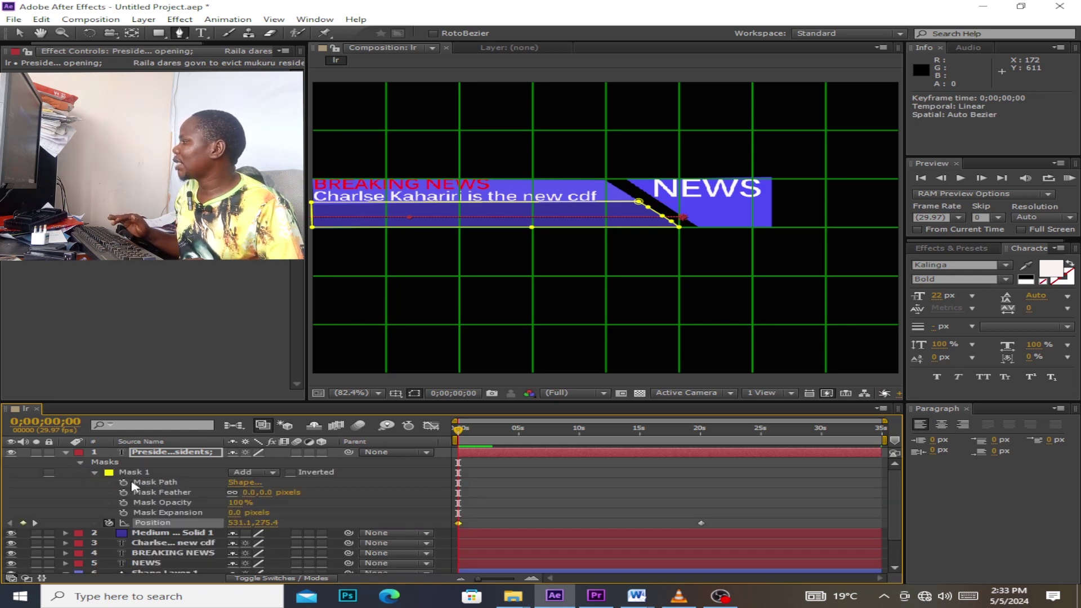
click(123, 483)
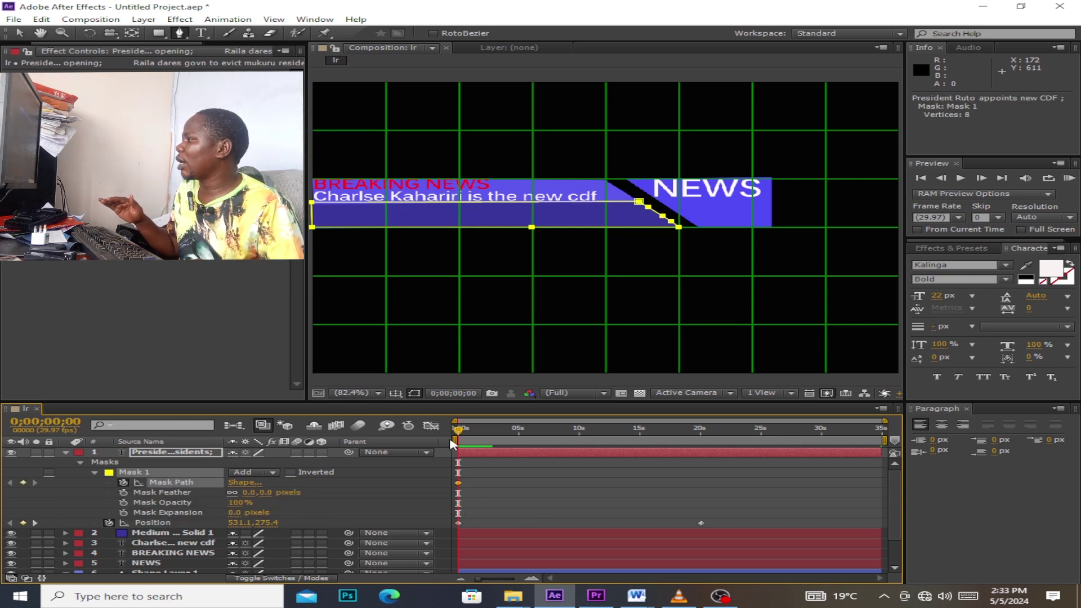
drag(461, 436, 700, 522)
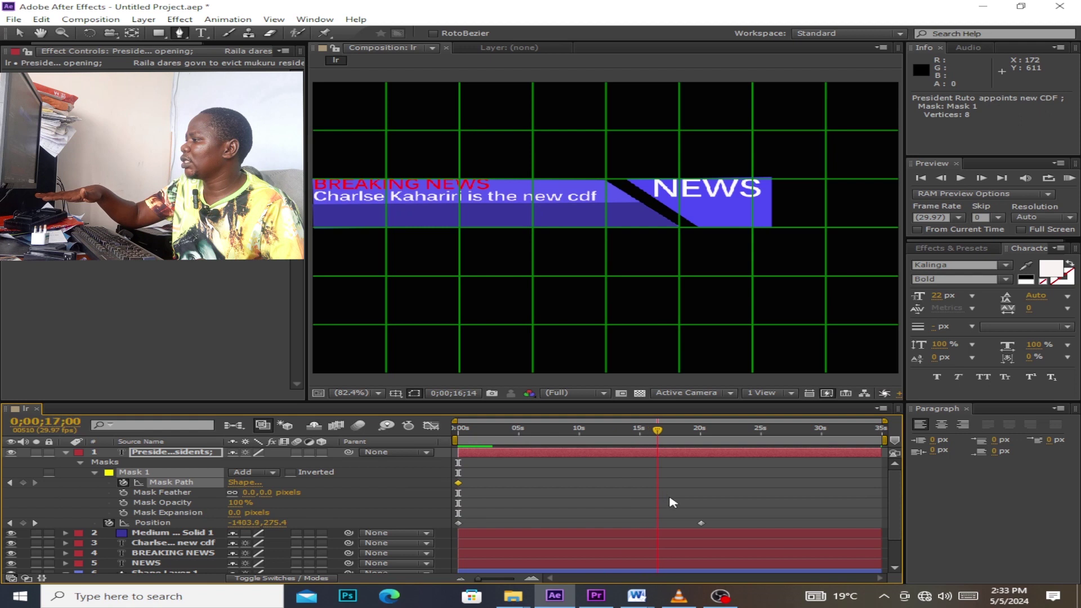
mouse_move(698, 429)
mouse_down()
mouse_move(460, 429)
mouse_move(678, 429)
mouse_up()
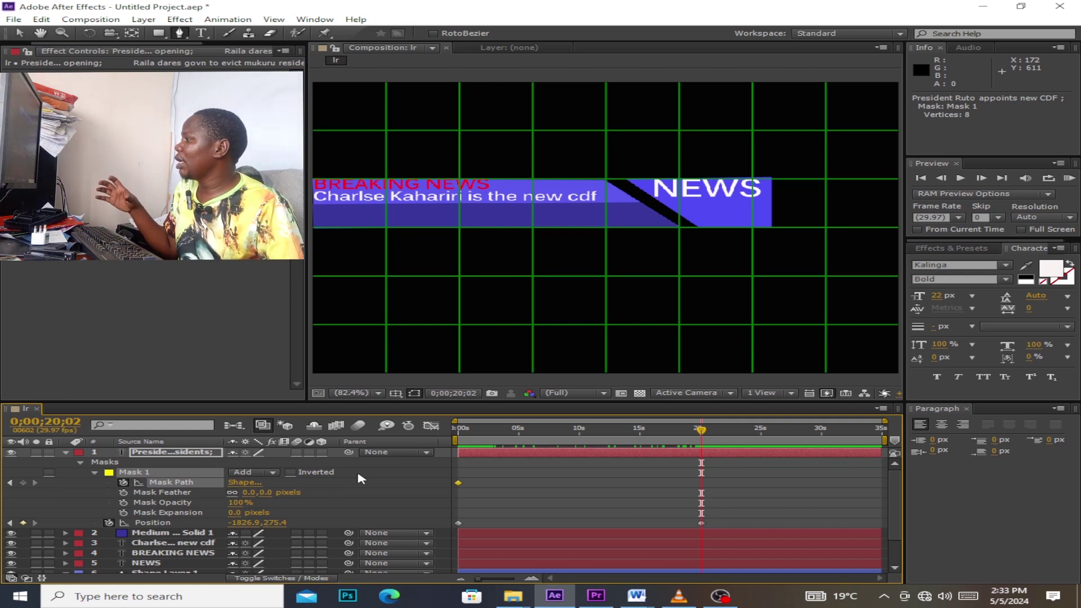
Step: At 0;00;20;02, drag Mask 1 back over the blue banner and nudge it into alignment
click(381, 394)
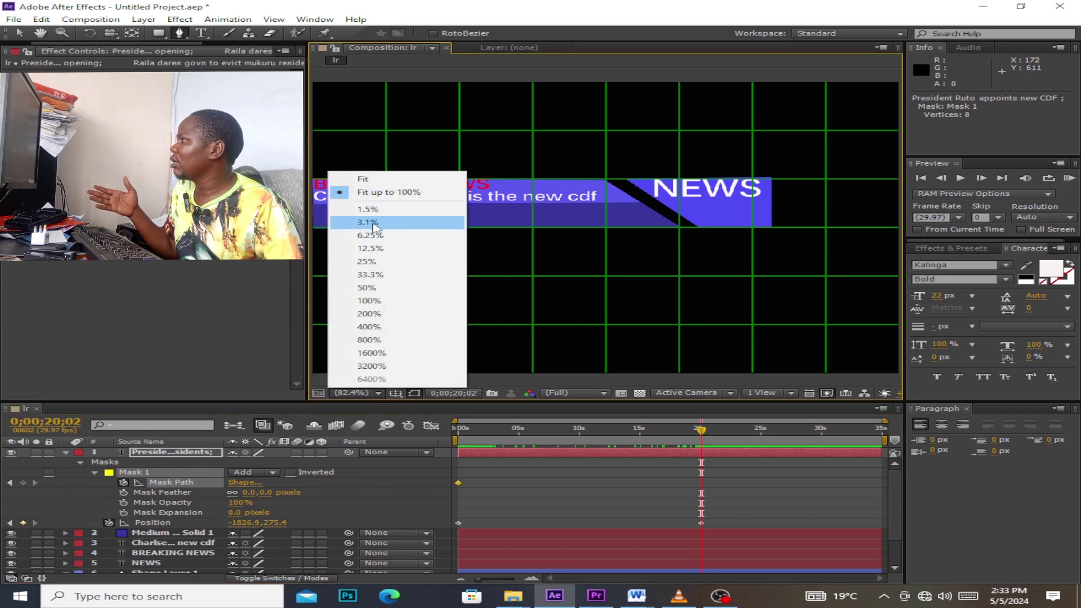
click(374, 223)
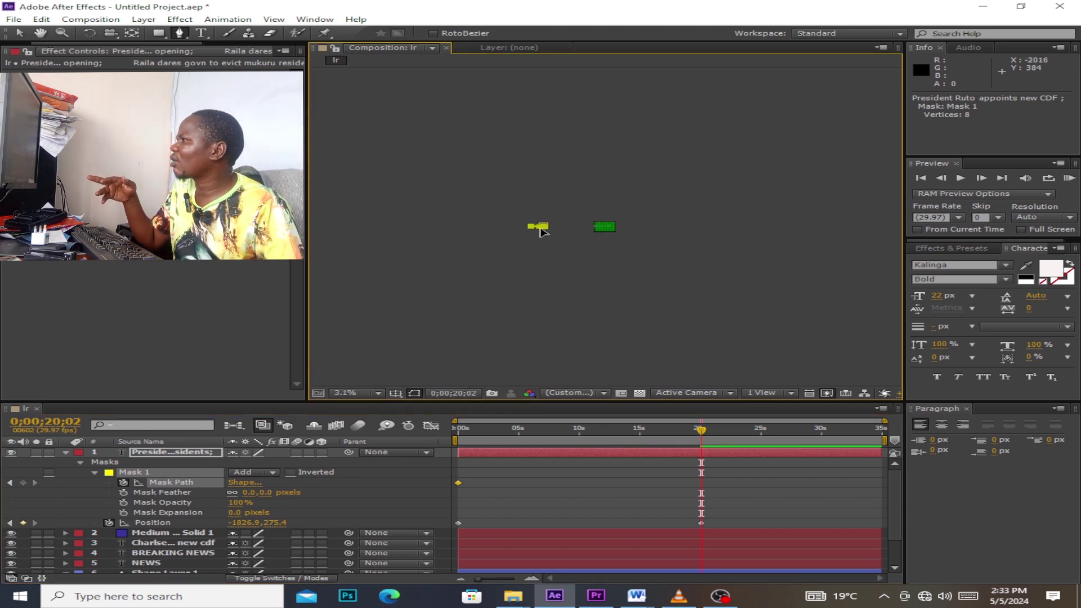
drag(544, 230, 606, 232)
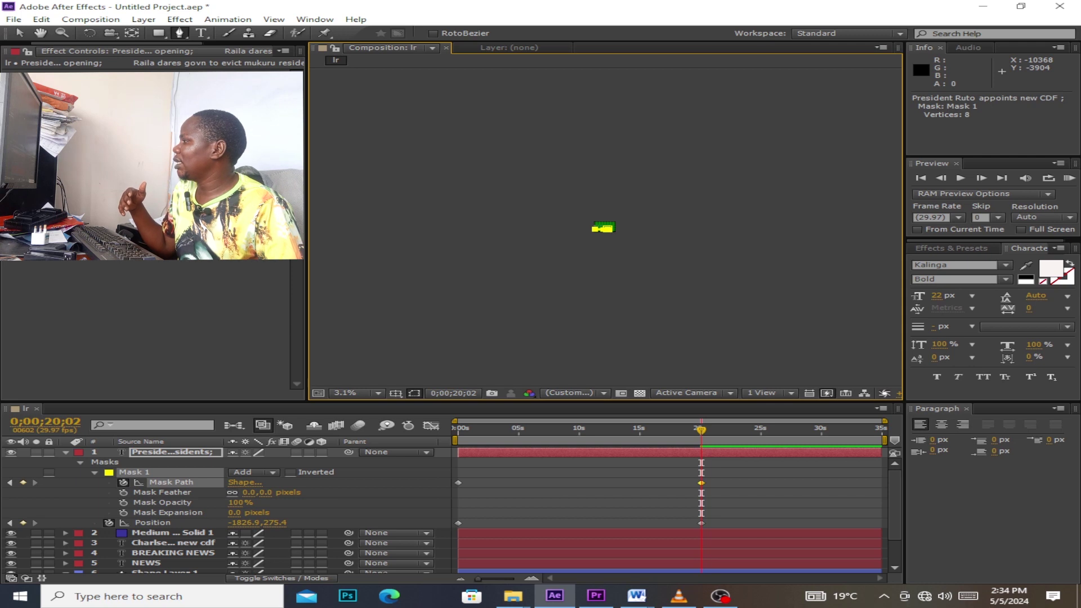
click(388, 395)
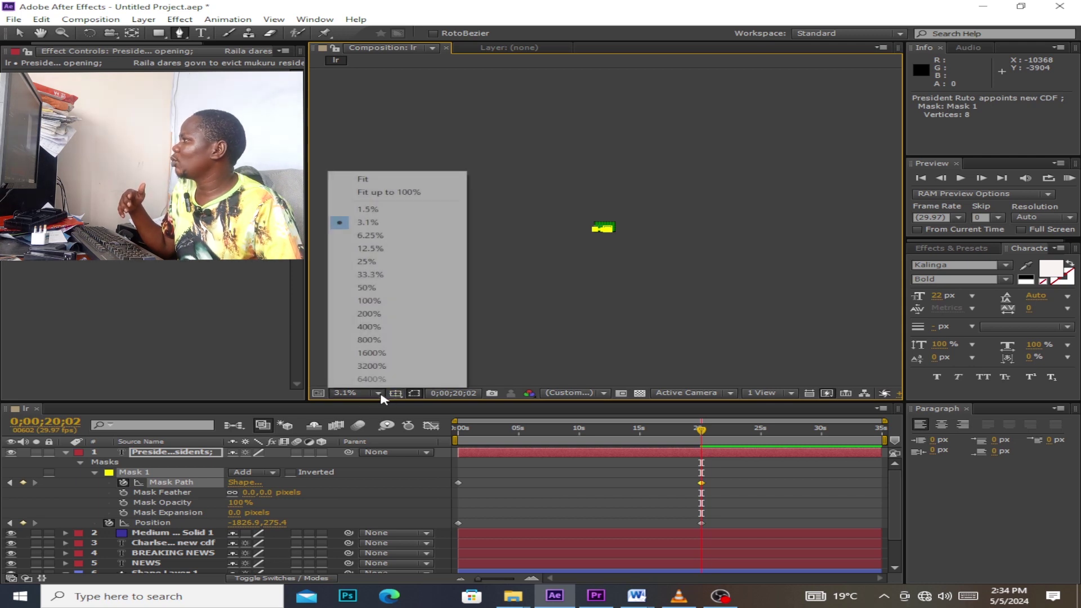
click(394, 191)
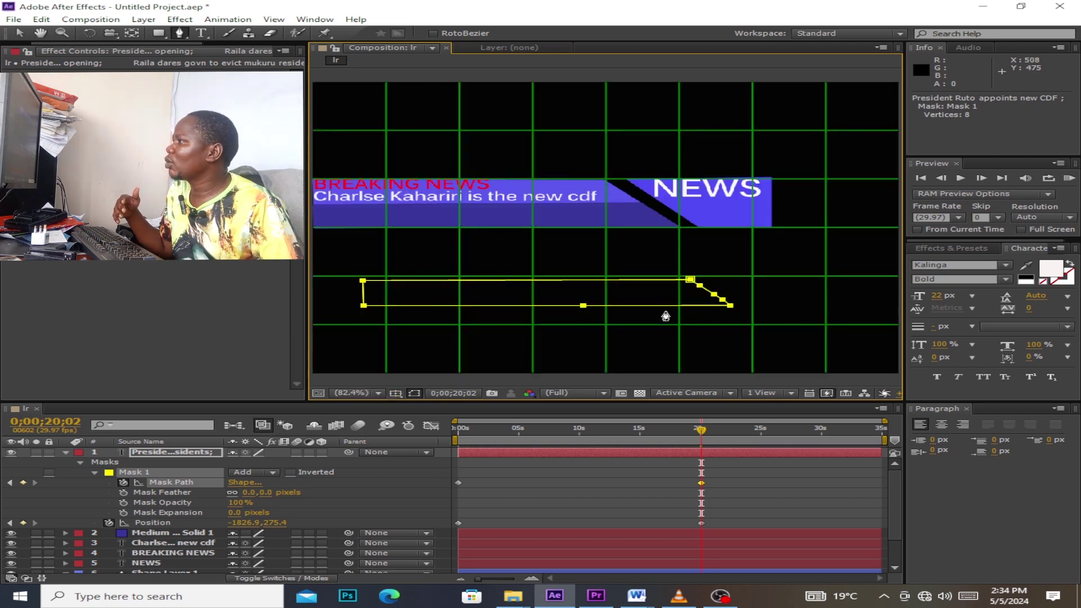
mouse_move(719, 299)
mouse_down()
mouse_move(676, 220)
mouse_move(665, 218)
mouse_up()
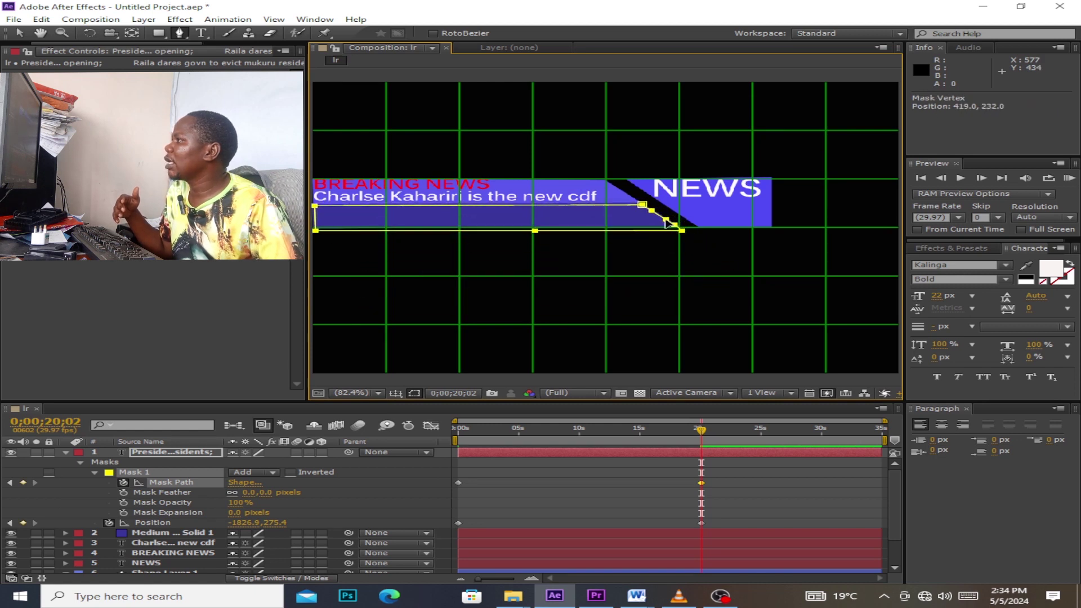
key(Right)
key(Right)
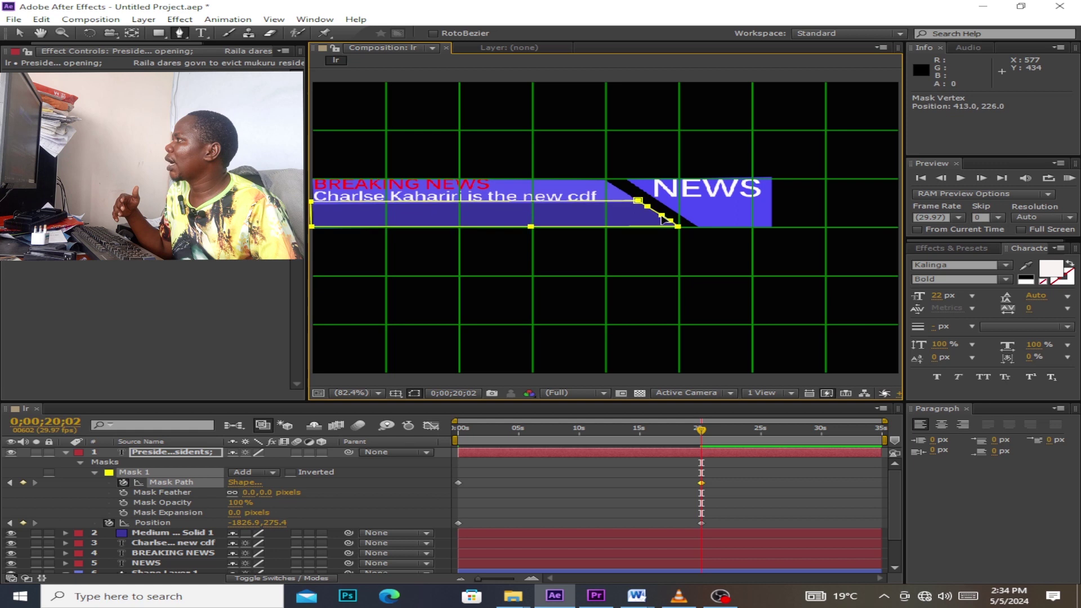
key(Down)
key(Down)
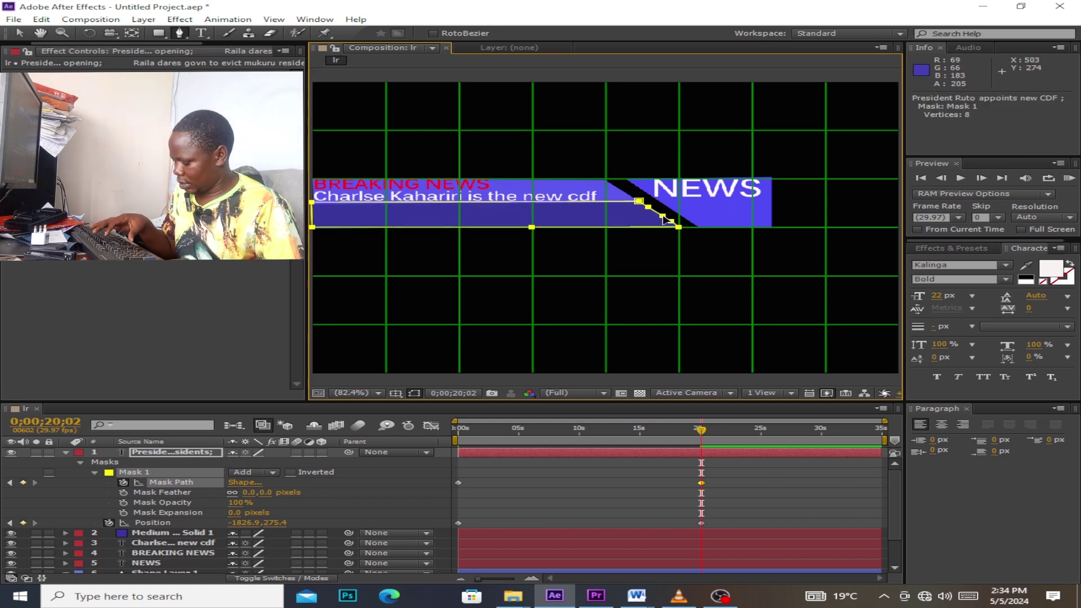
key(period)
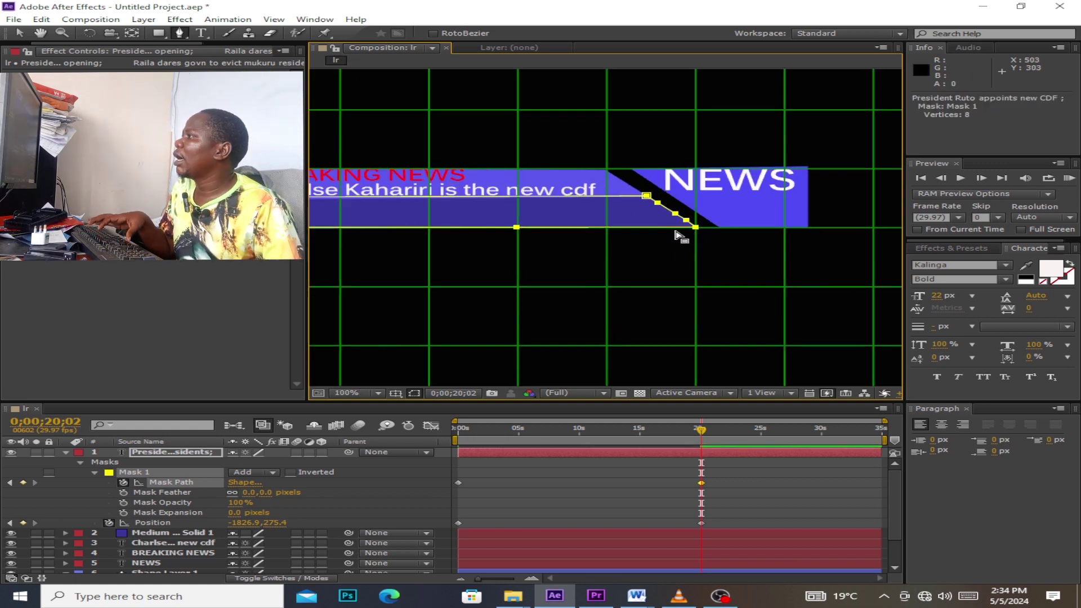
key(period)
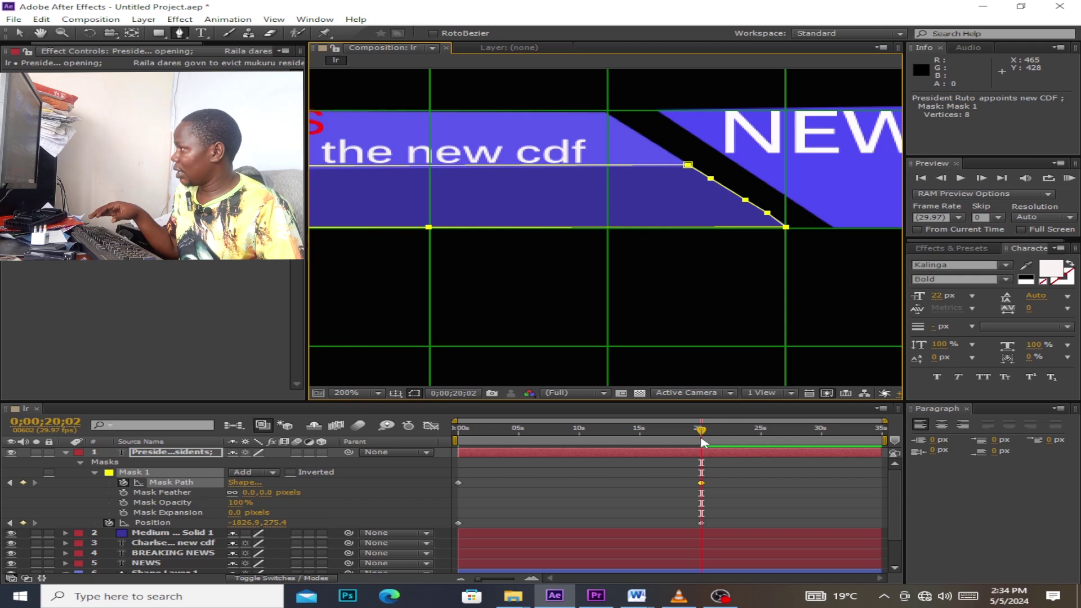
click(381, 394)
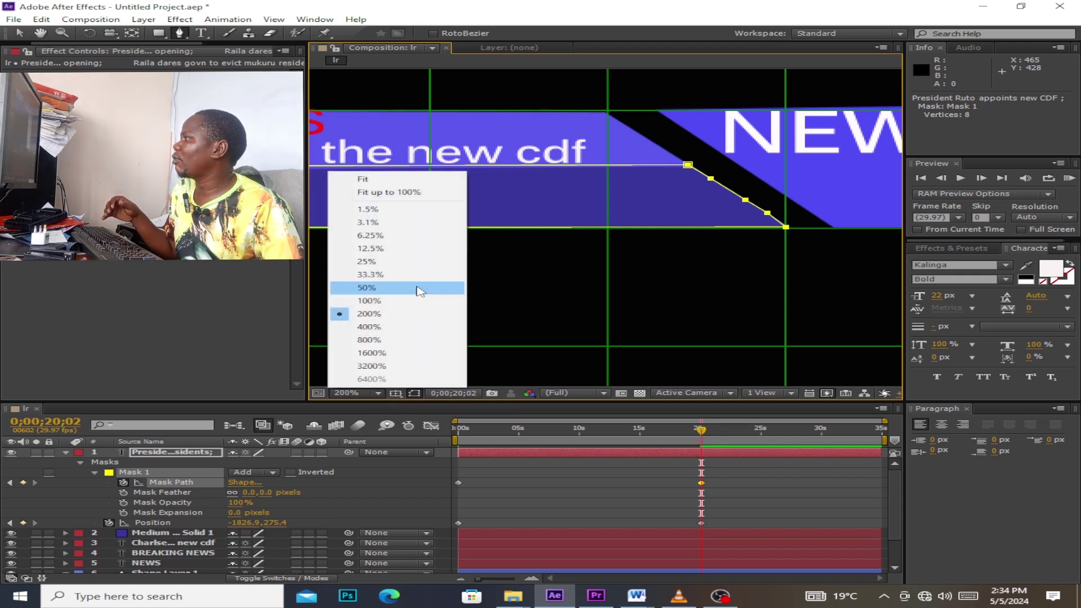
click(414, 191)
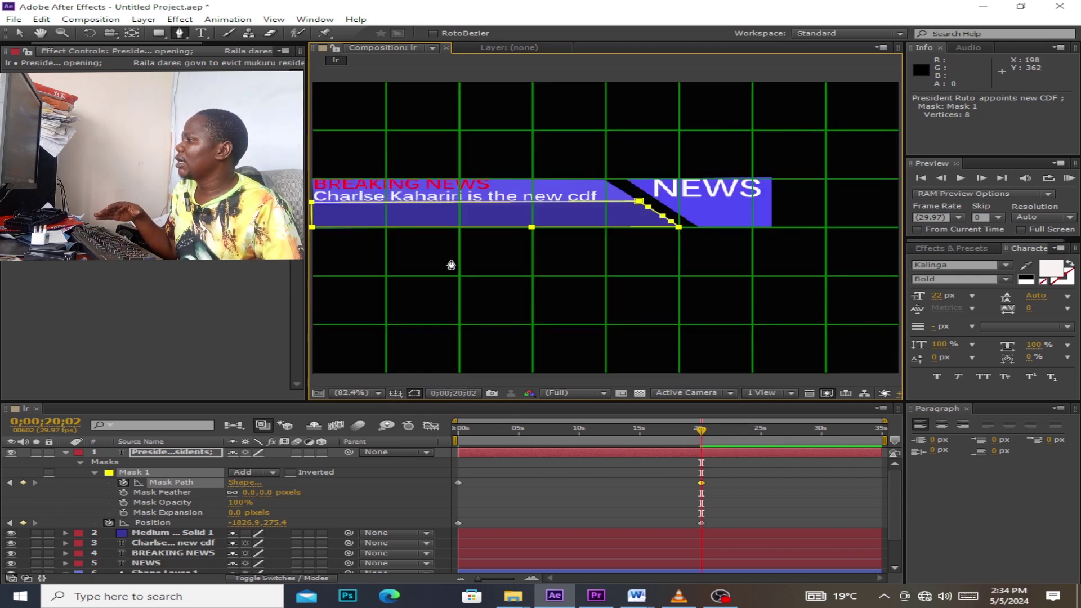
Step: Preview the ticker animation from the start, then collapse the ticker layer's mask properties
drag(694, 437, 417, 438)
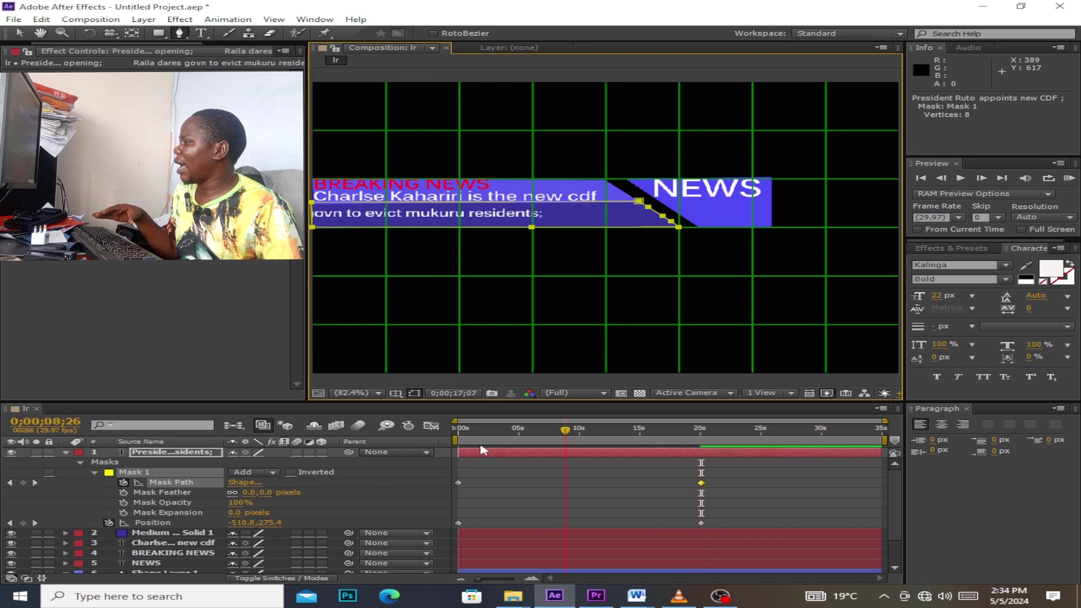
key(space)
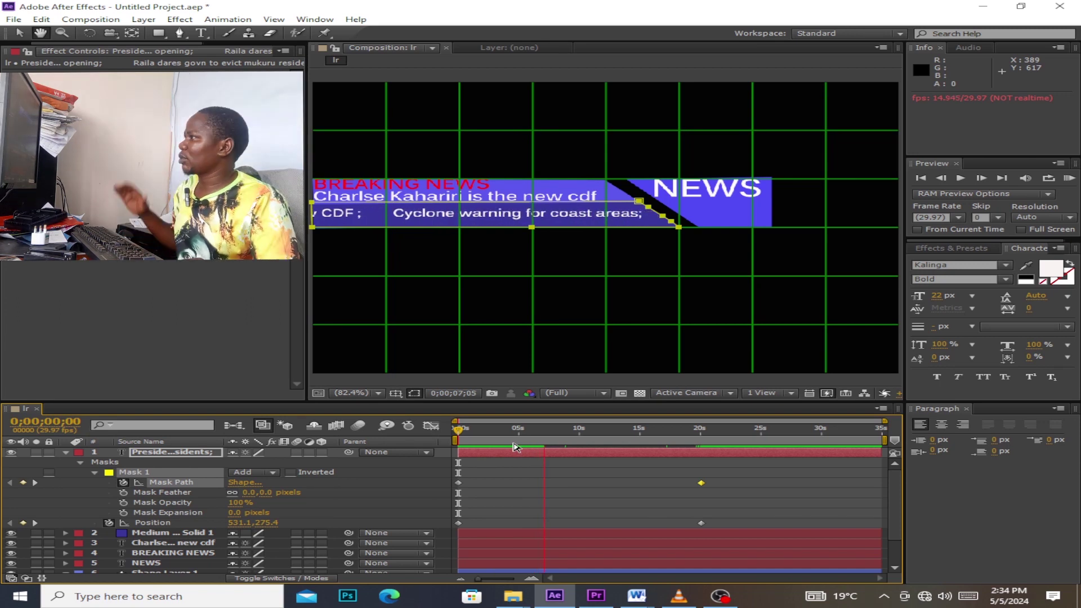
key(g)
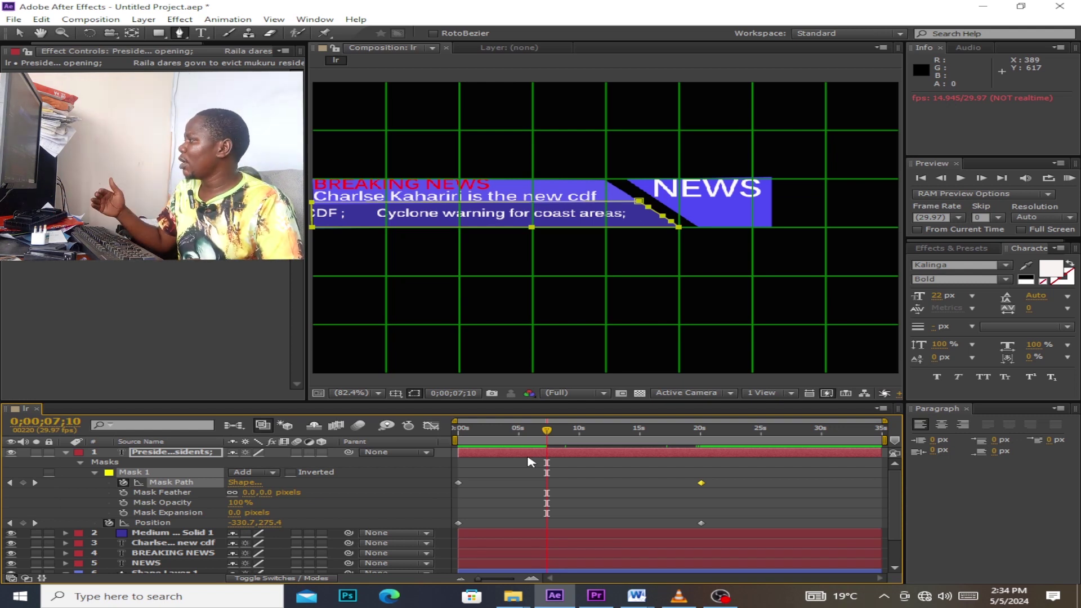
click(65, 454)
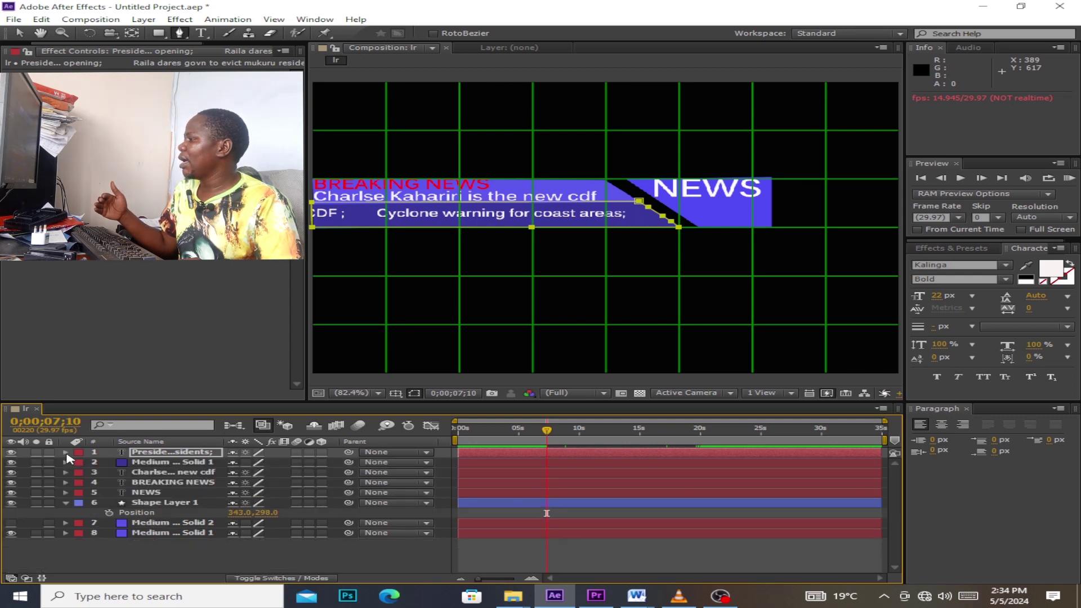
Step: Collapse Shape Layer 1's Position, deselect all layers, and add a Null Object layer
click(71, 512)
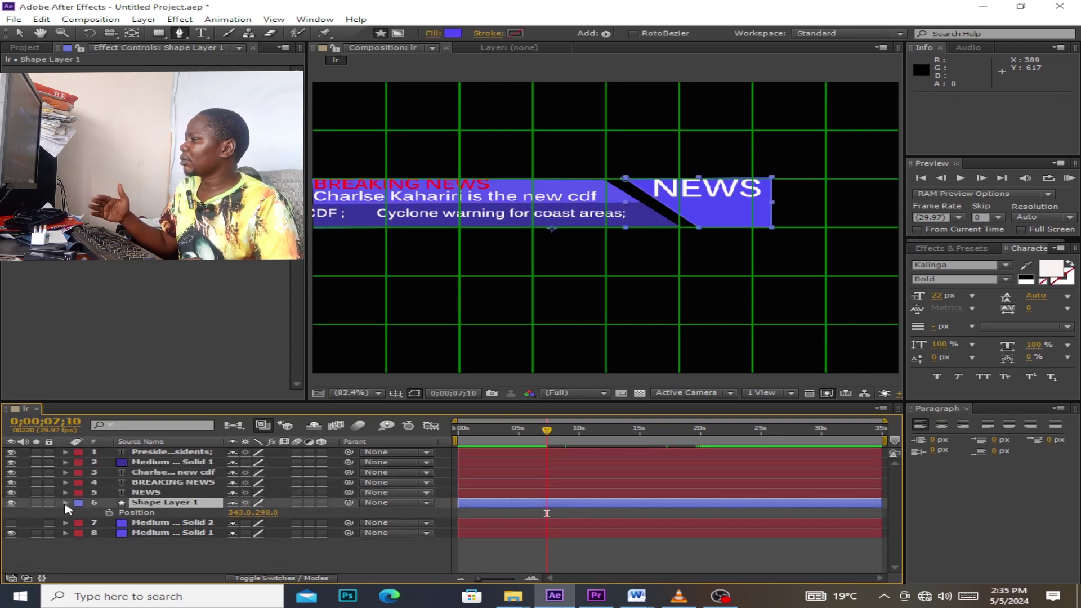
click(66, 502)
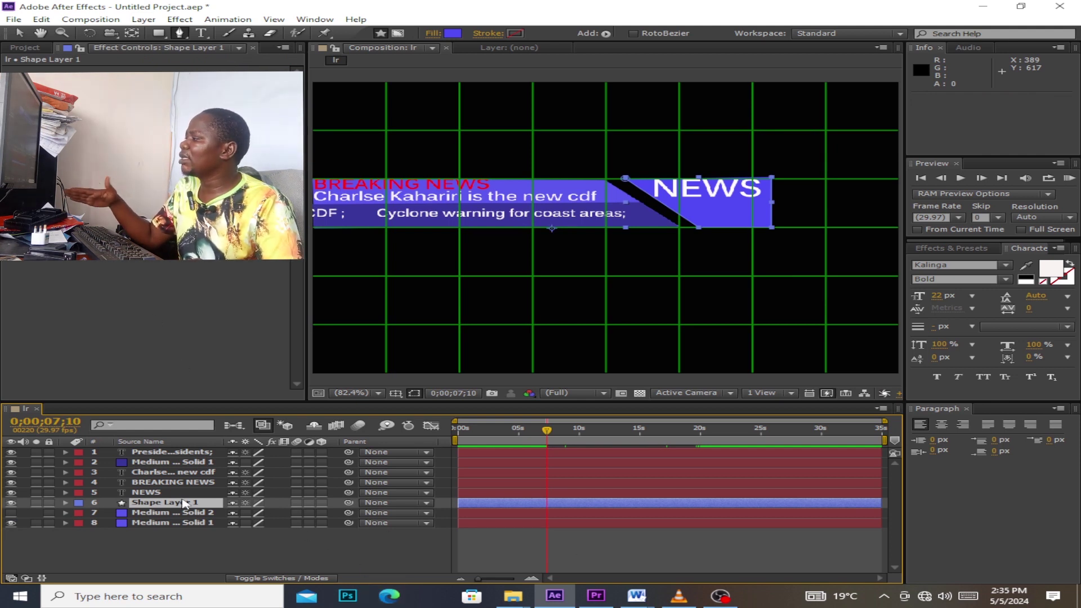
click(748, 566)
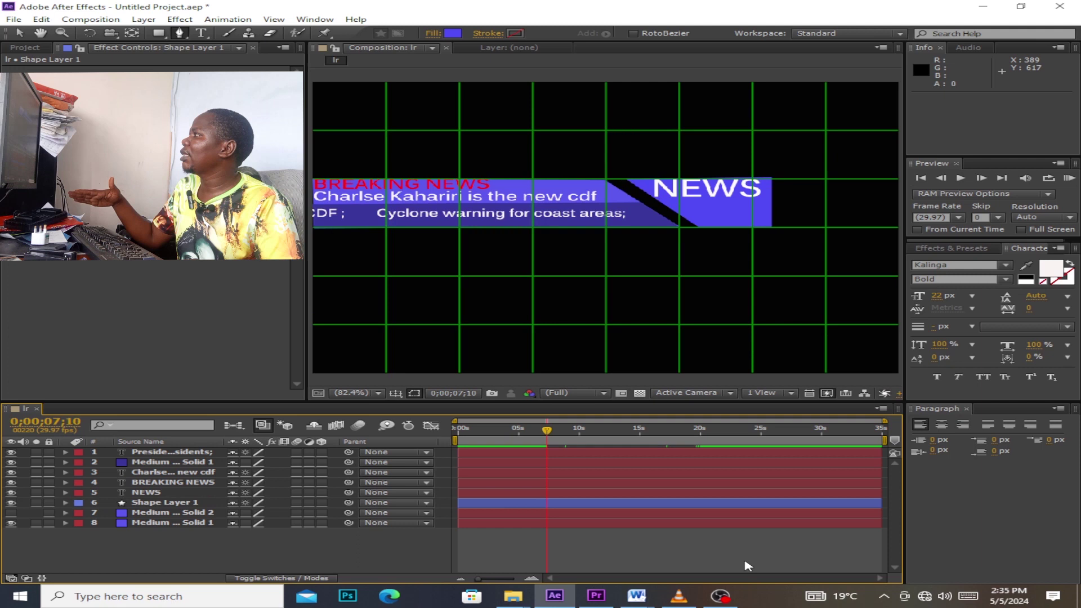
click(143, 19)
mouse_move(161, 35)
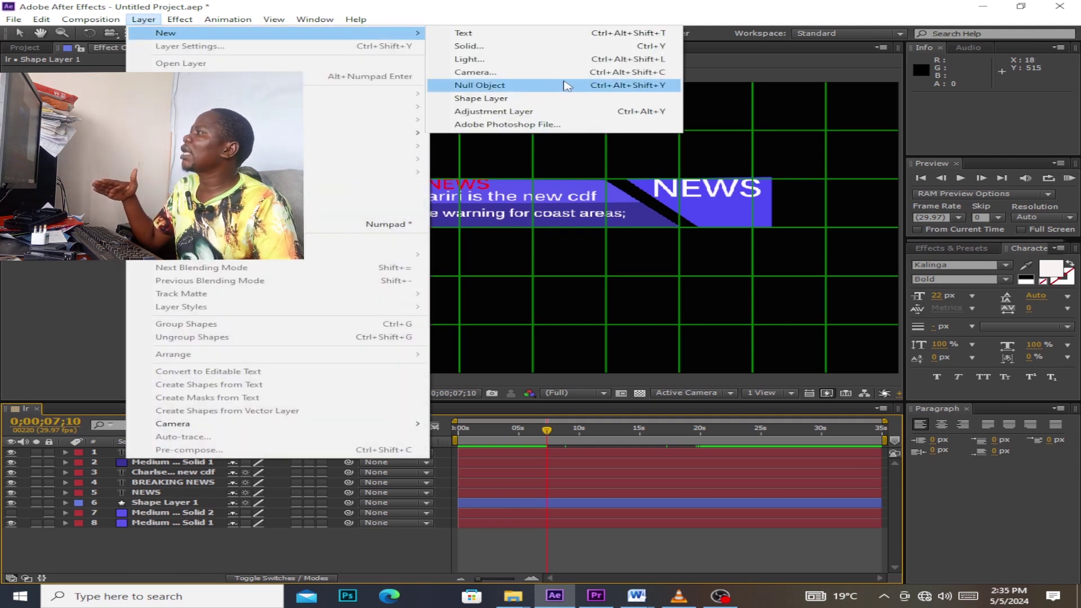
click(536, 92)
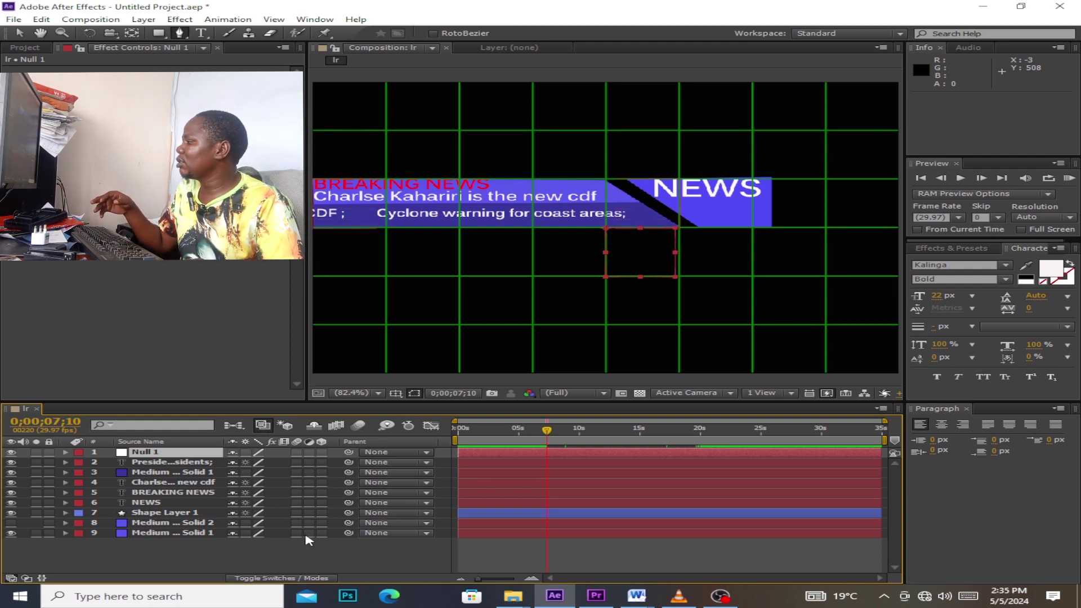
Step: Parent lower-third layers 2–9 to Null 1 and expand Null 1's Transform properties
drag(293, 544, 226, 462)
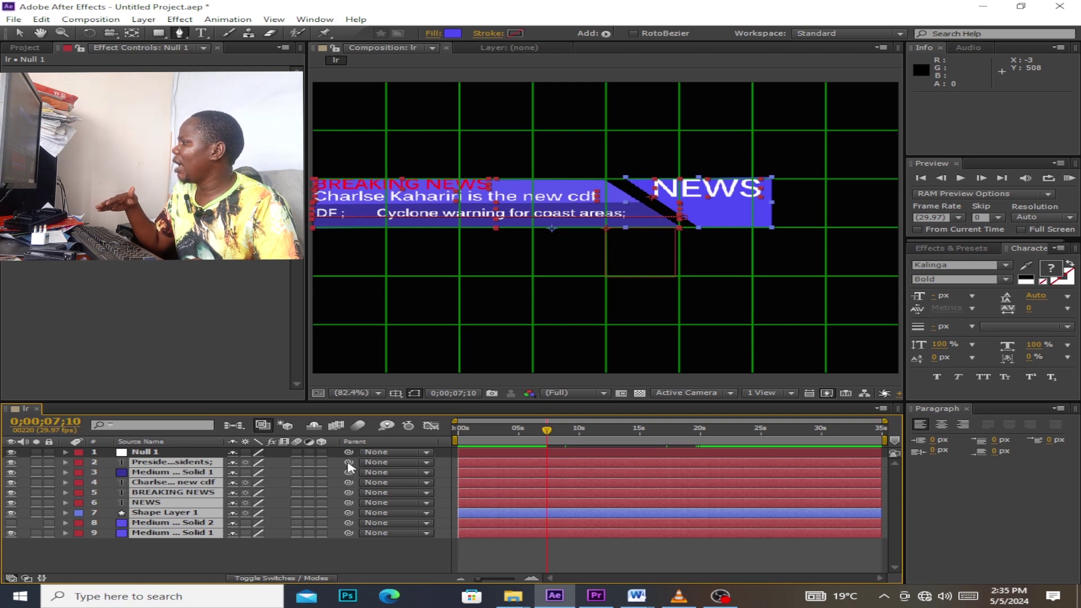
drag(349, 463, 197, 453)
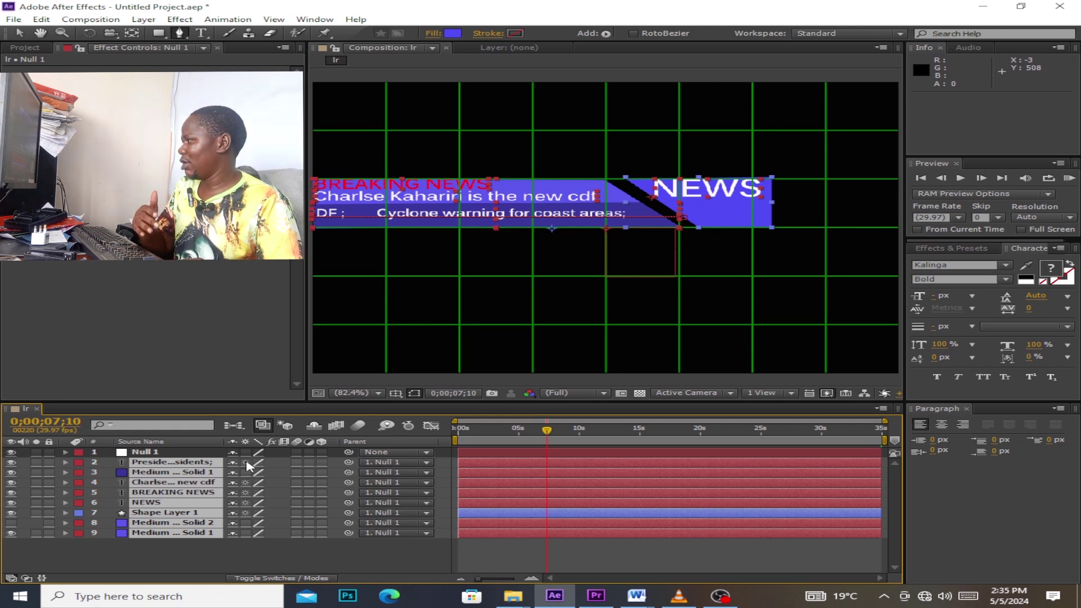
click(66, 452)
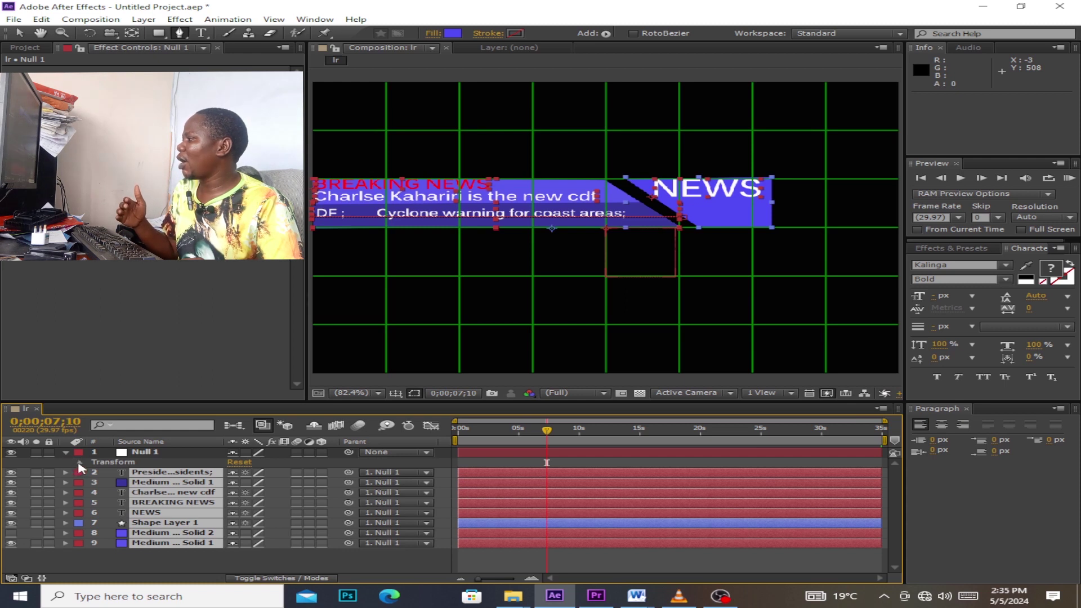
click(79, 463)
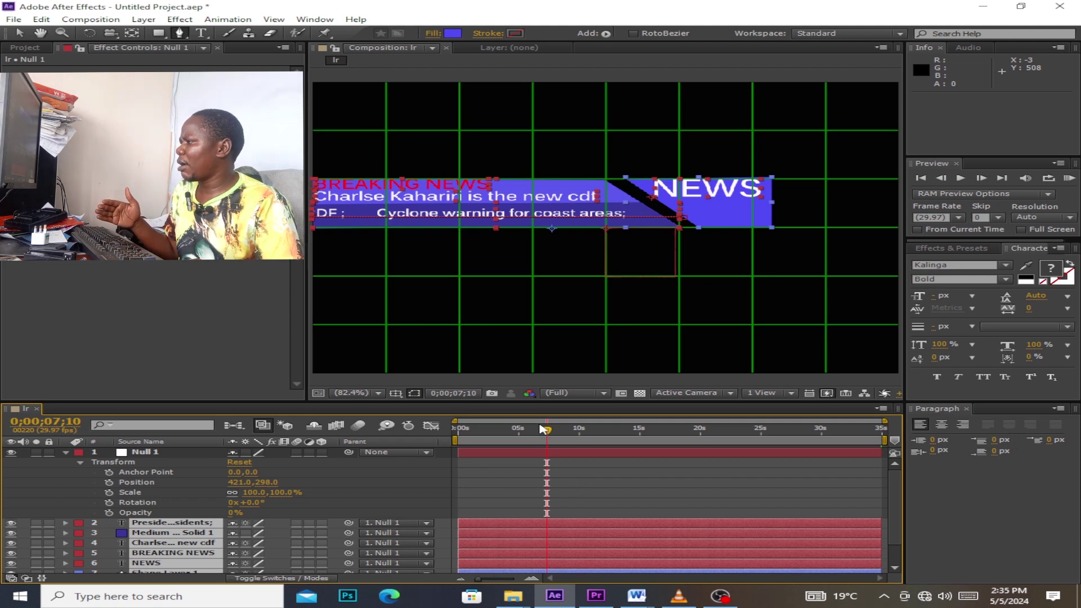
Step: At frame 12, place the lower third at Null 1 Position 421,596 and set a Position keyframe
drag(546, 432, 458, 431)
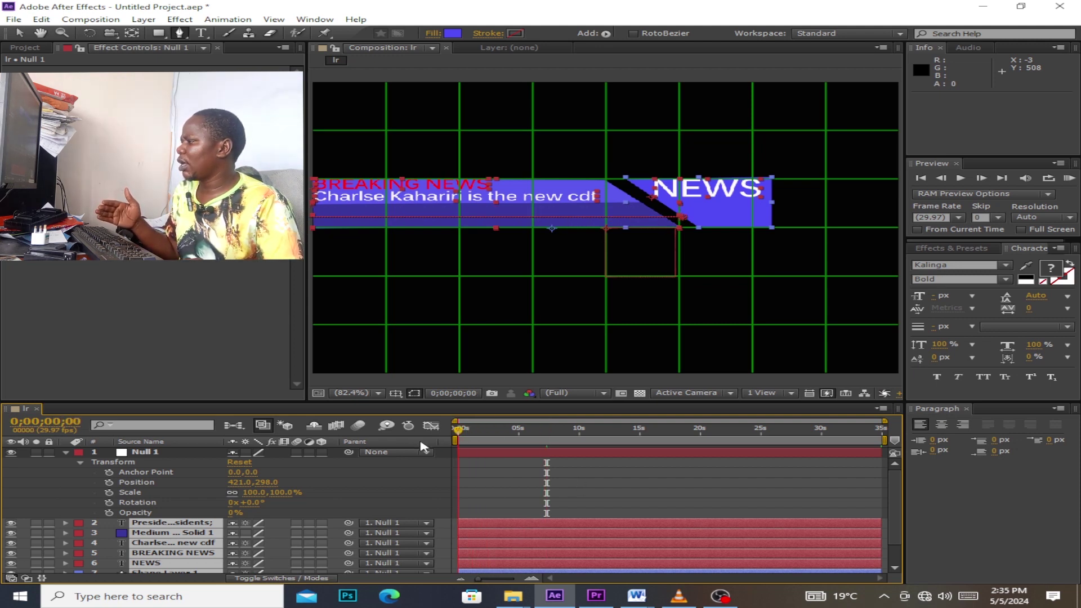
mouse_move(478, 578)
mouse_down()
mouse_move(496, 580)
mouse_move(466, 578)
mouse_move(515, 578)
mouse_up()
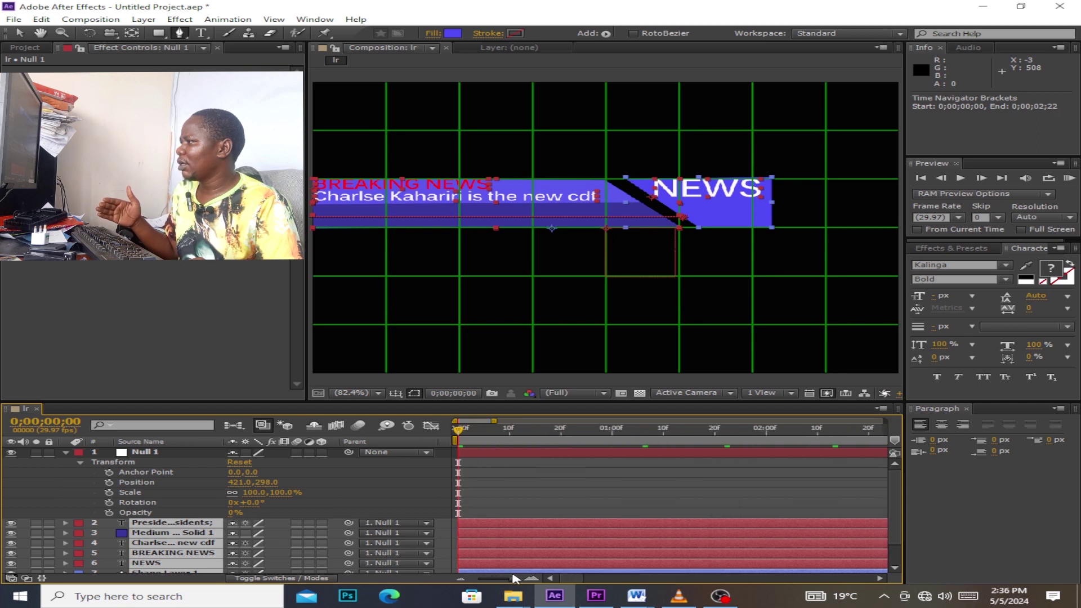
drag(465, 430, 594, 431)
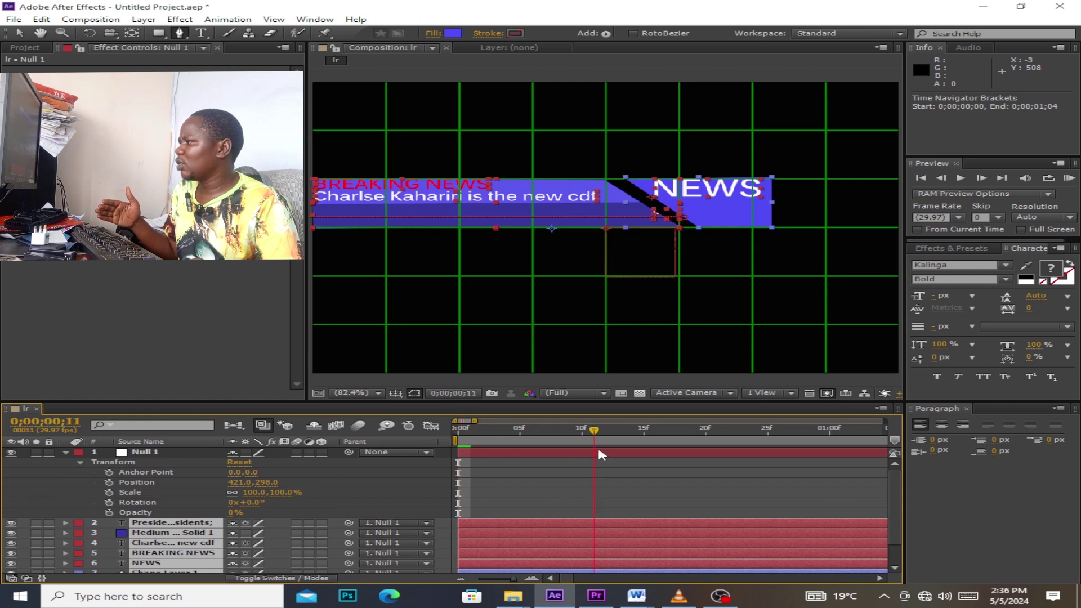
key(Page_Down)
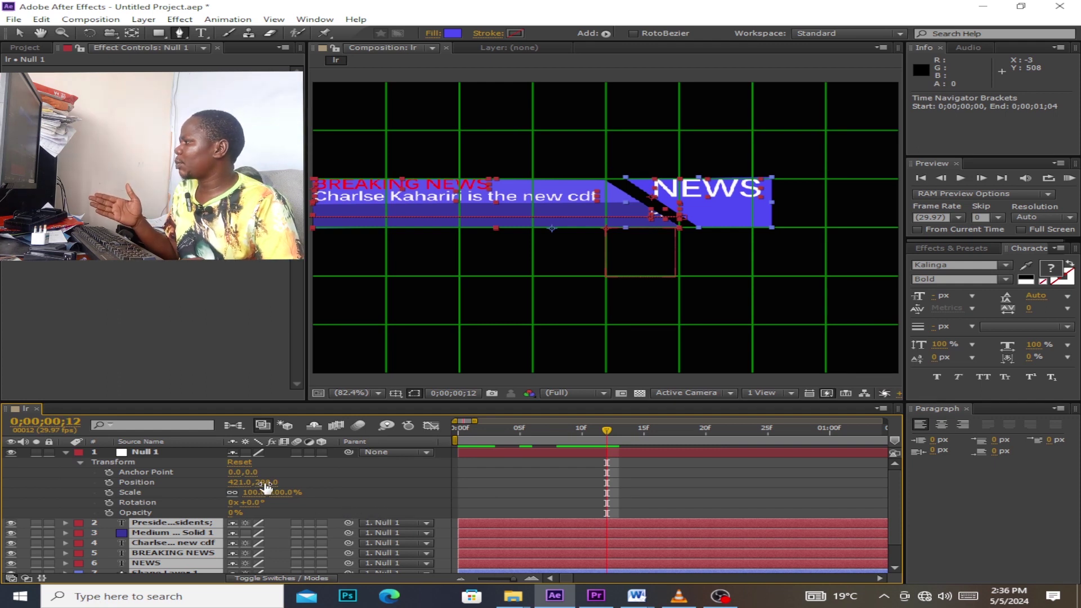
mouse_move(263, 484)
mouse_down()
mouse_move(500, 465)
mouse_move(573, 432)
mouse_move(590, 438)
mouse_up()
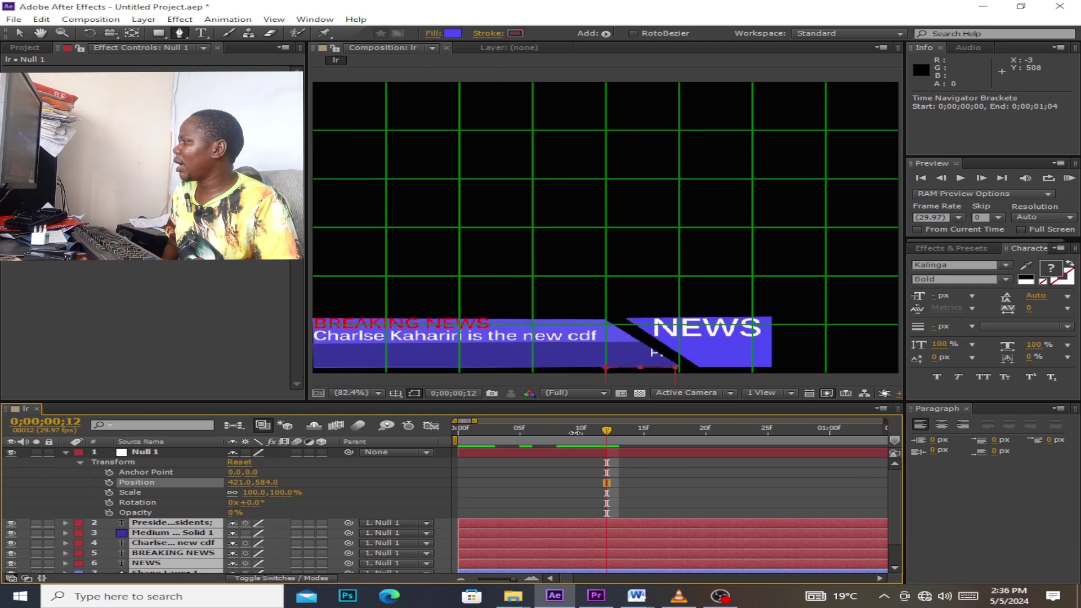
drag(590, 437, 570, 449)
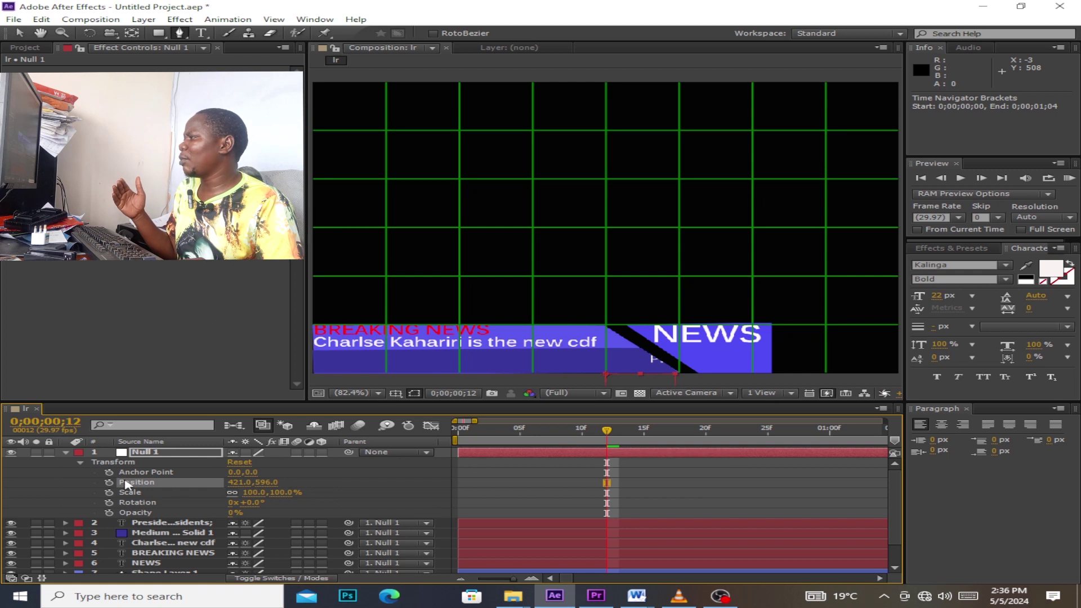
click(108, 483)
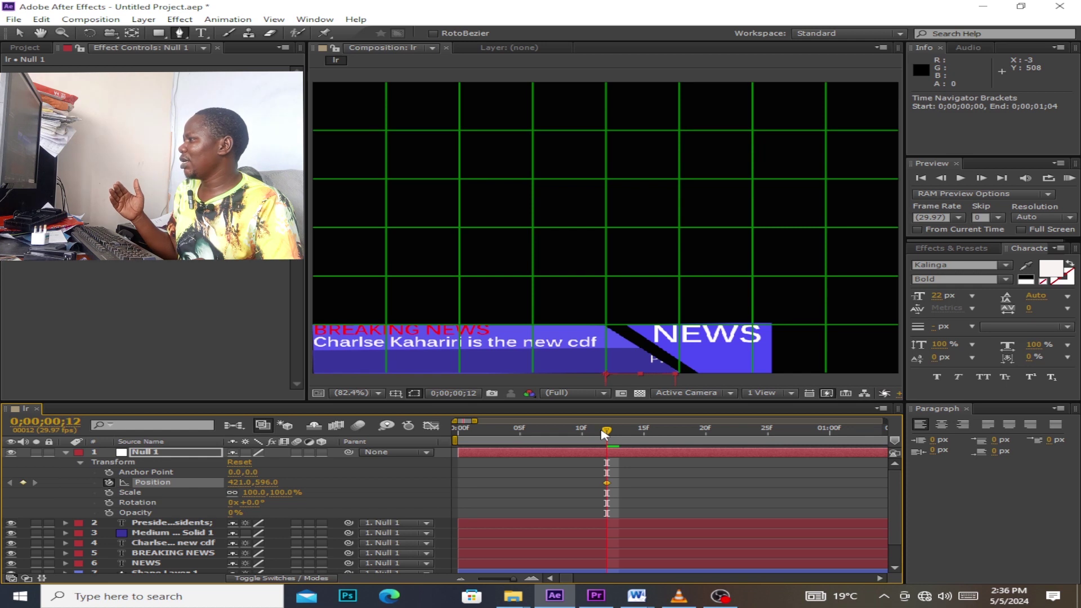
Step: At frame 0, move Null 1 to X -239 so the lower third starts off-frame left
drag(605, 432, 457, 442)
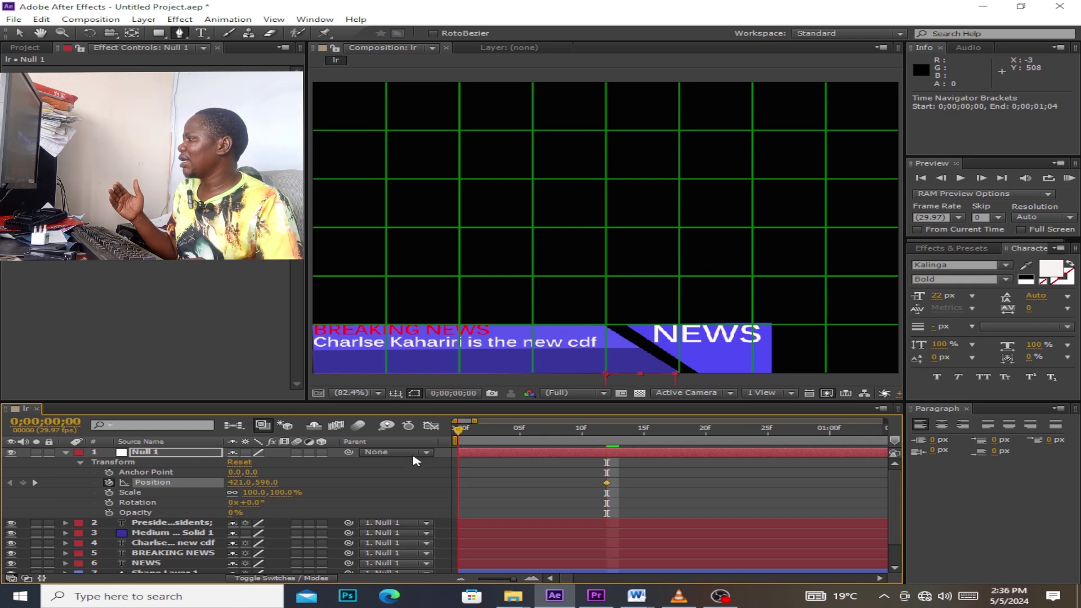
mouse_move(234, 485)
mouse_down()
mouse_move(225, 494)
mouse_move(59, 465)
mouse_up()
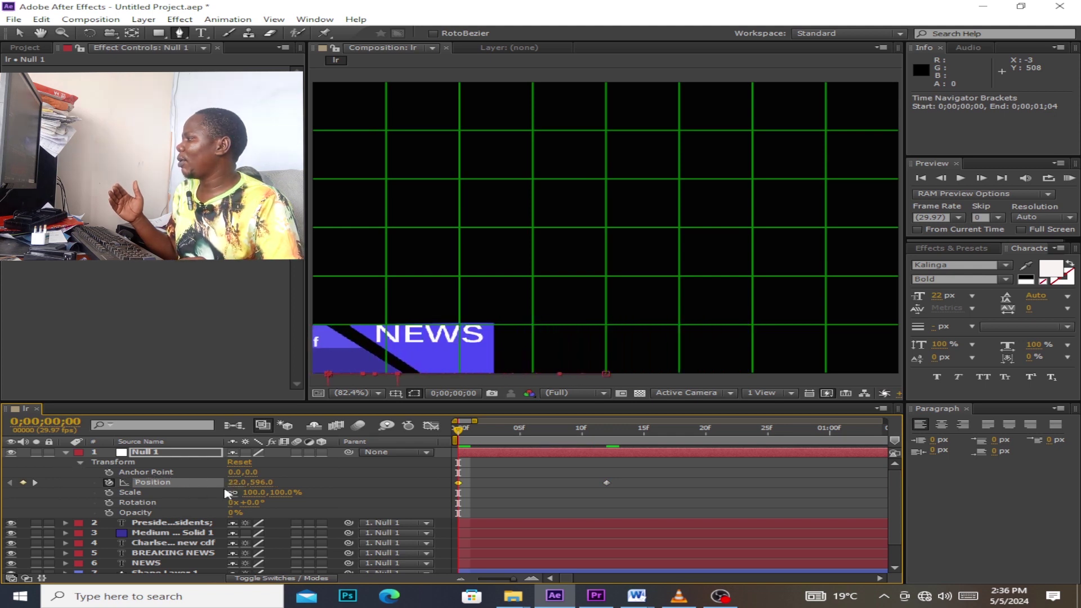
drag(237, 485, 191, 496)
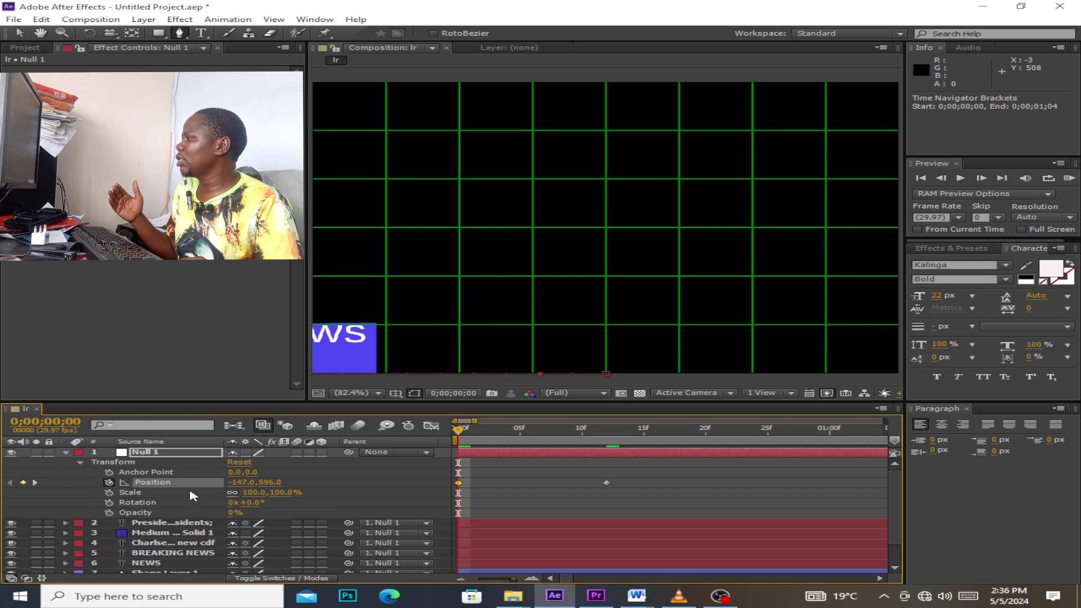
drag(241, 485, 144, 456)
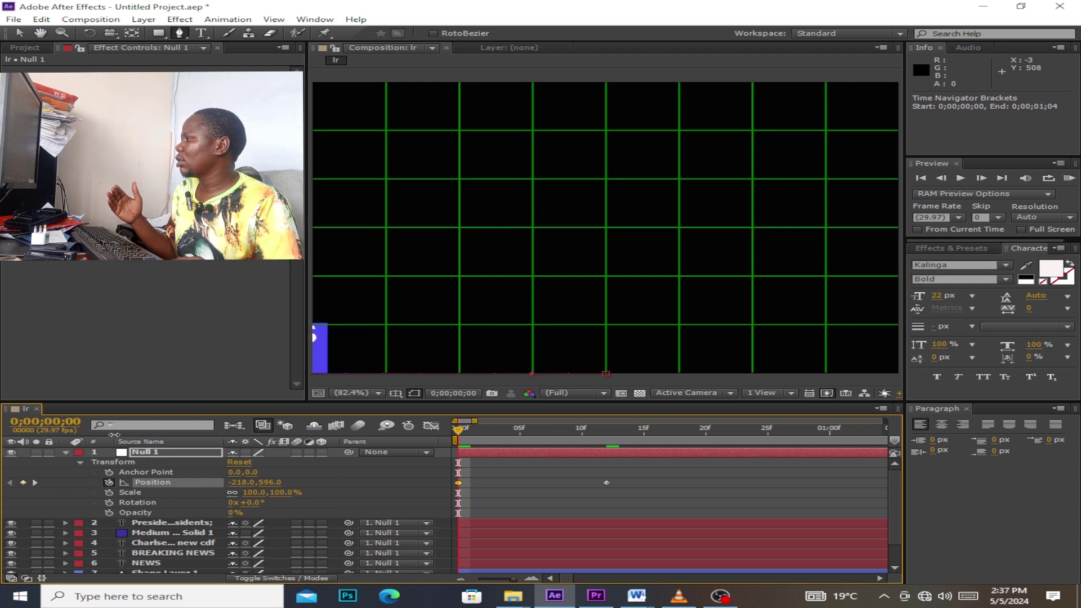
drag(231, 485, 217, 478)
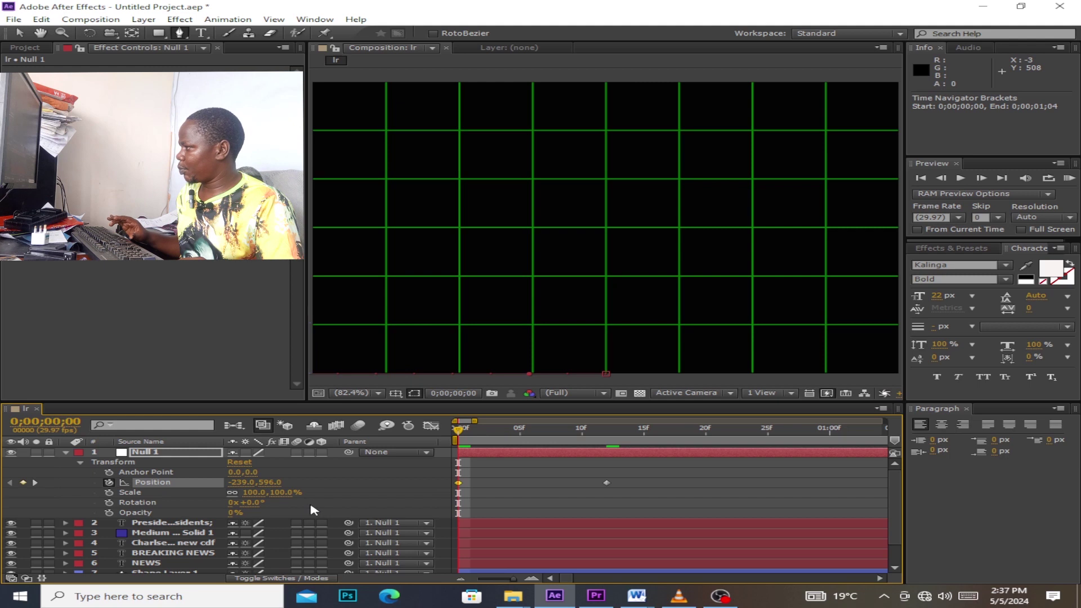
Step: Preview the slide-in and ticker scroll, then stop playback at 0;00;04;14
key(space)
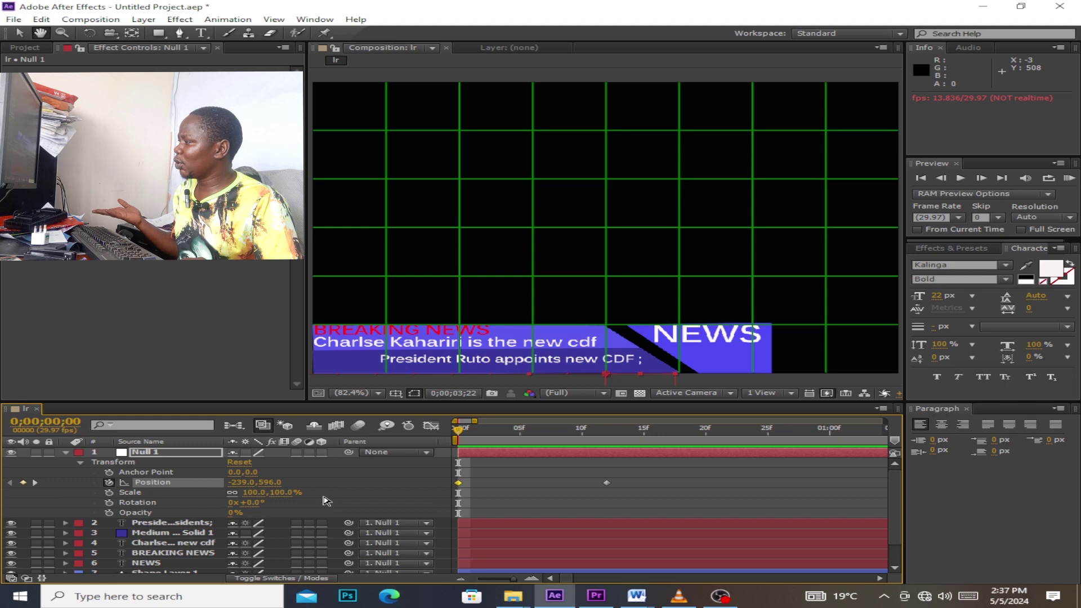
key(space)
key(g)
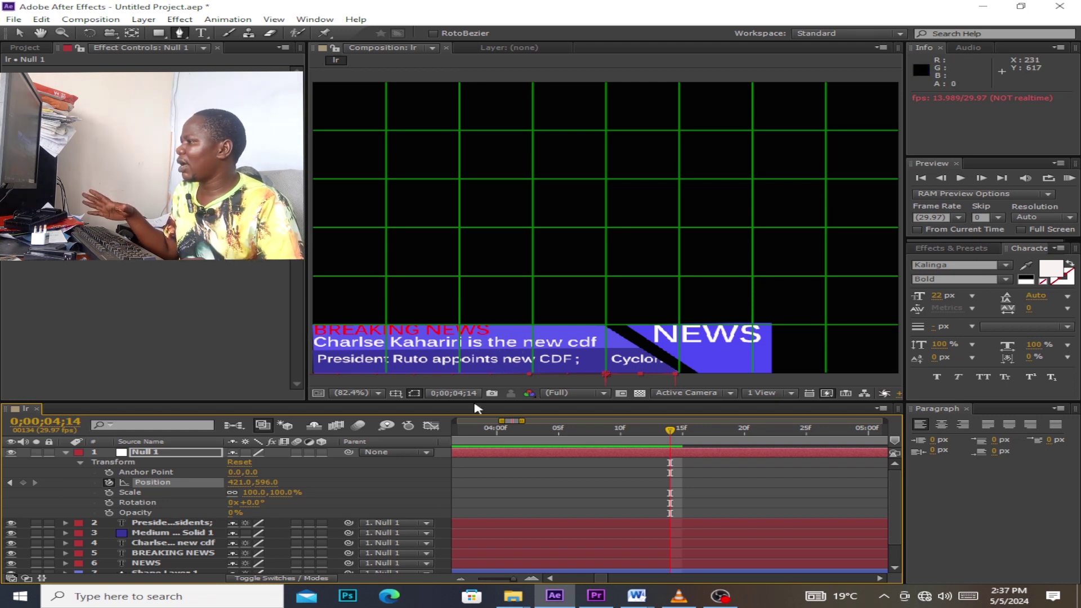
scroll(895, 504, down, 1)
scroll(901, 515, down, 1)
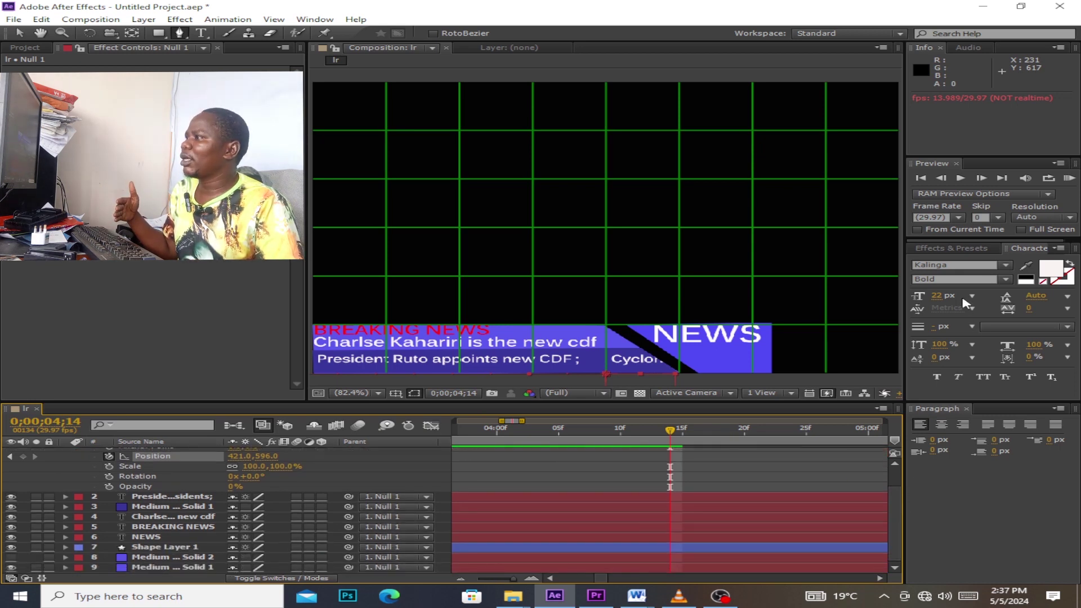
Step: Search 'ramp' in Effects & Presets and drop Ramp onto Medium Blue Solid 1
click(959, 249)
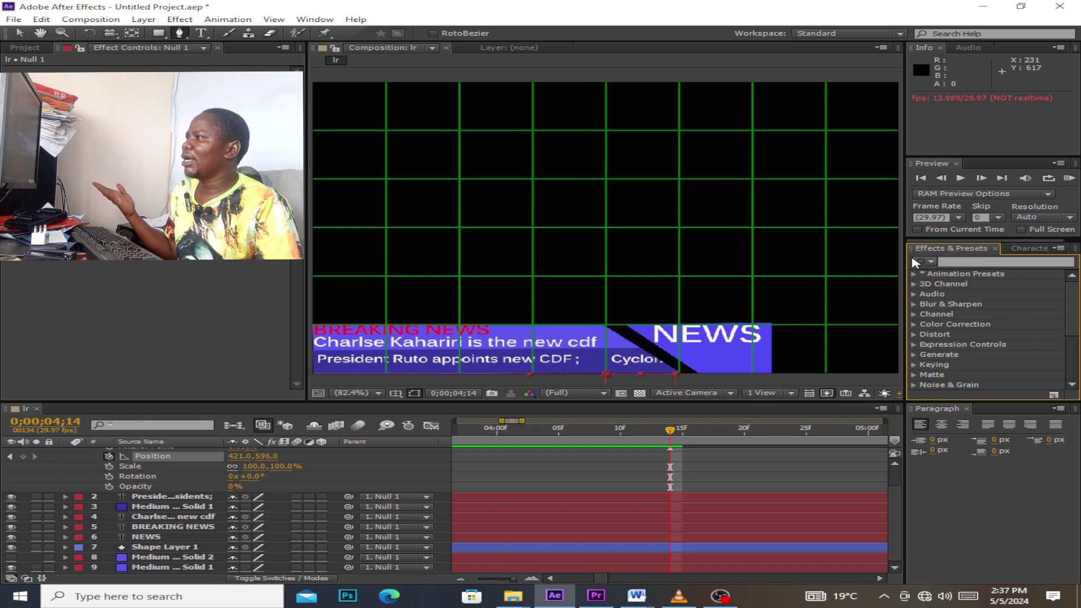
text(r)
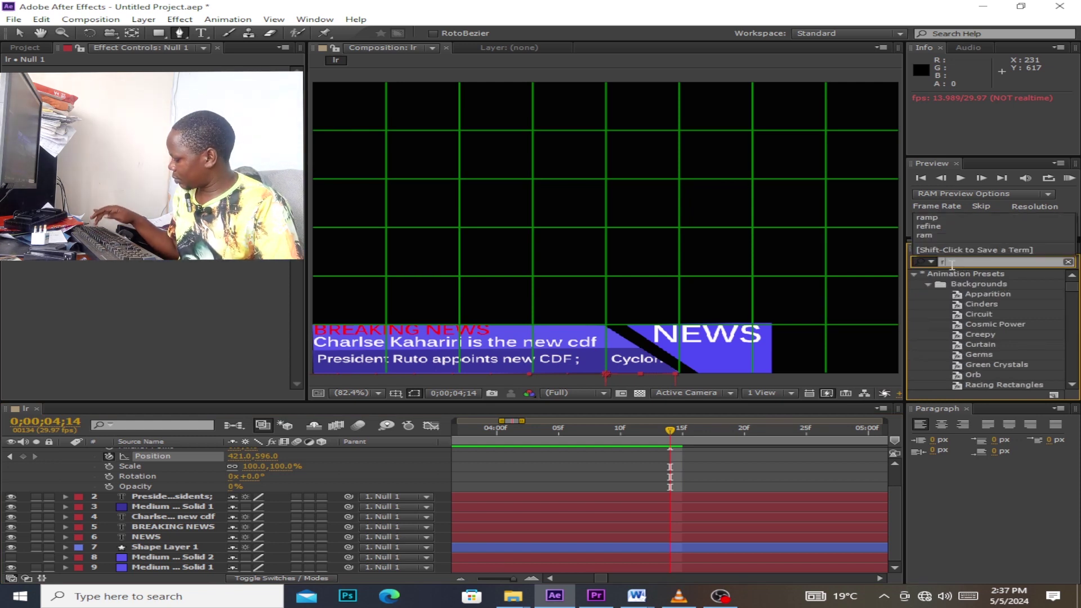
text(amp)
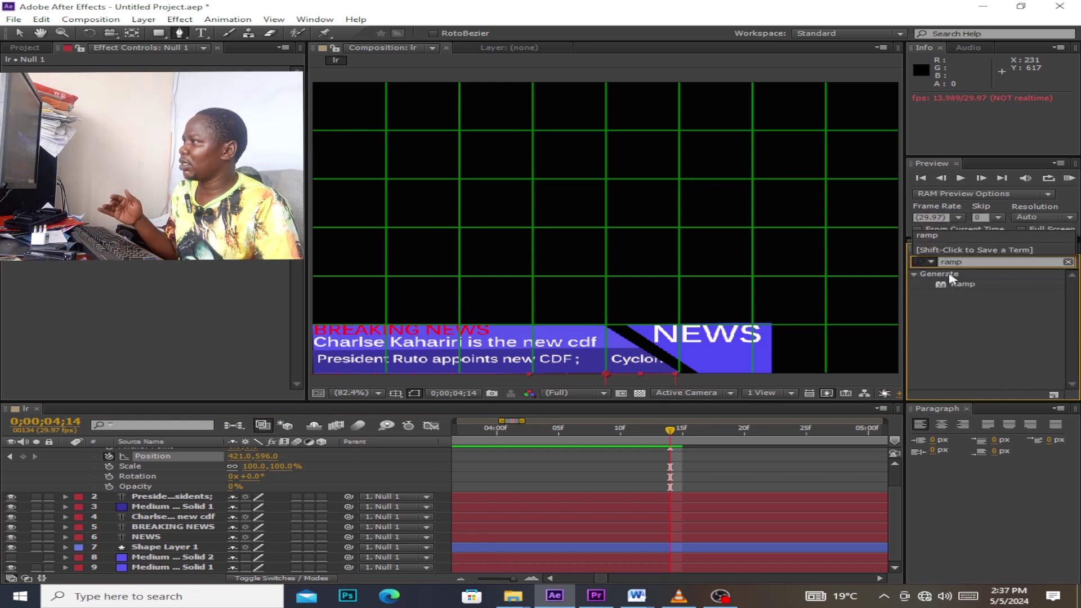
drag(965, 286, 148, 572)
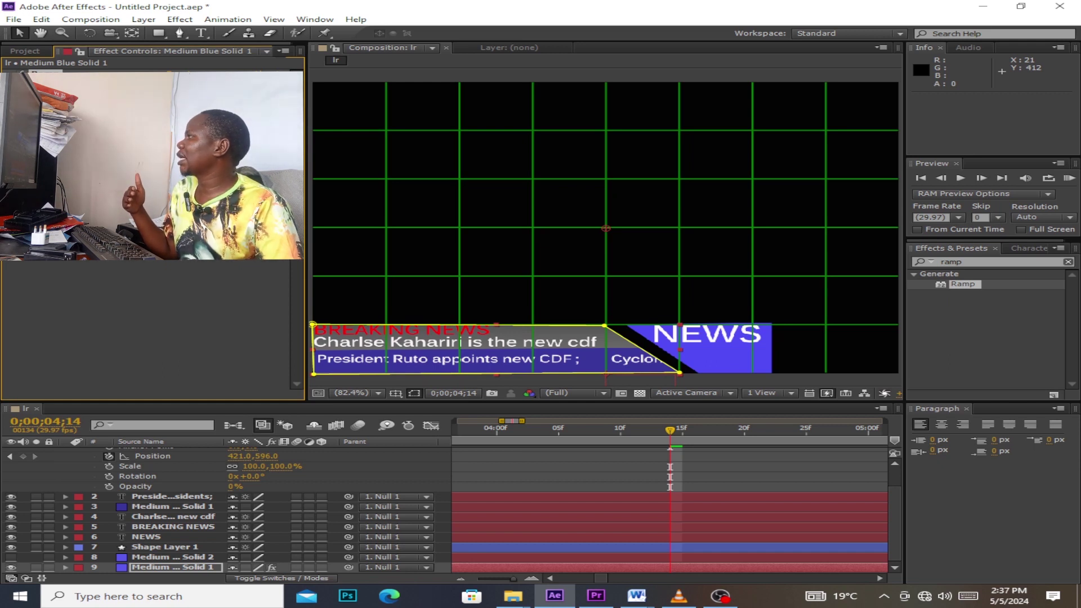
Step: Pick a violet Start Color for the Ramp gradient
click(113, 94)
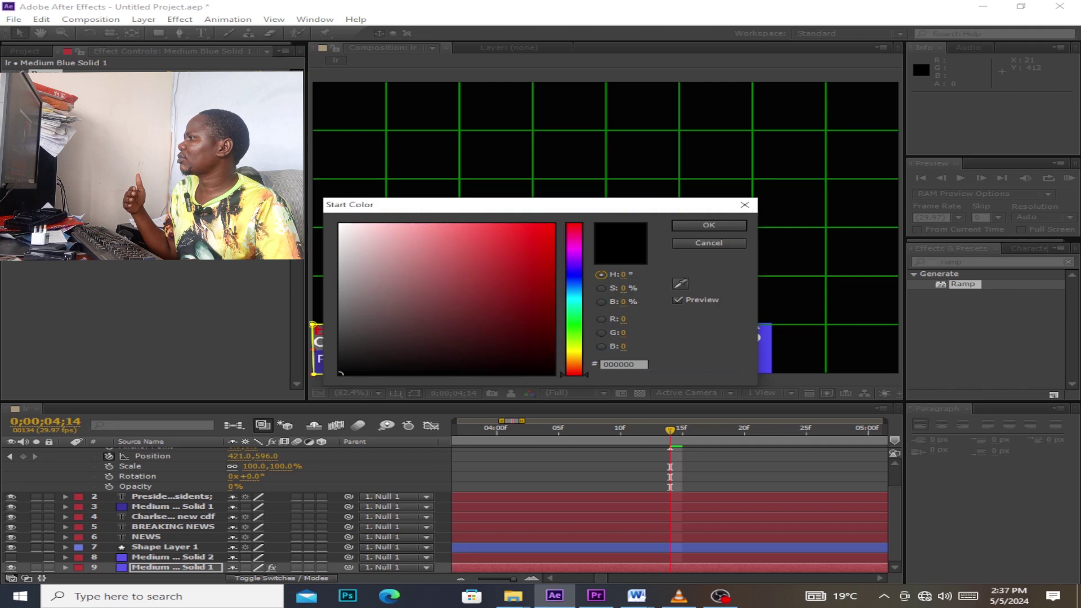
click(579, 271)
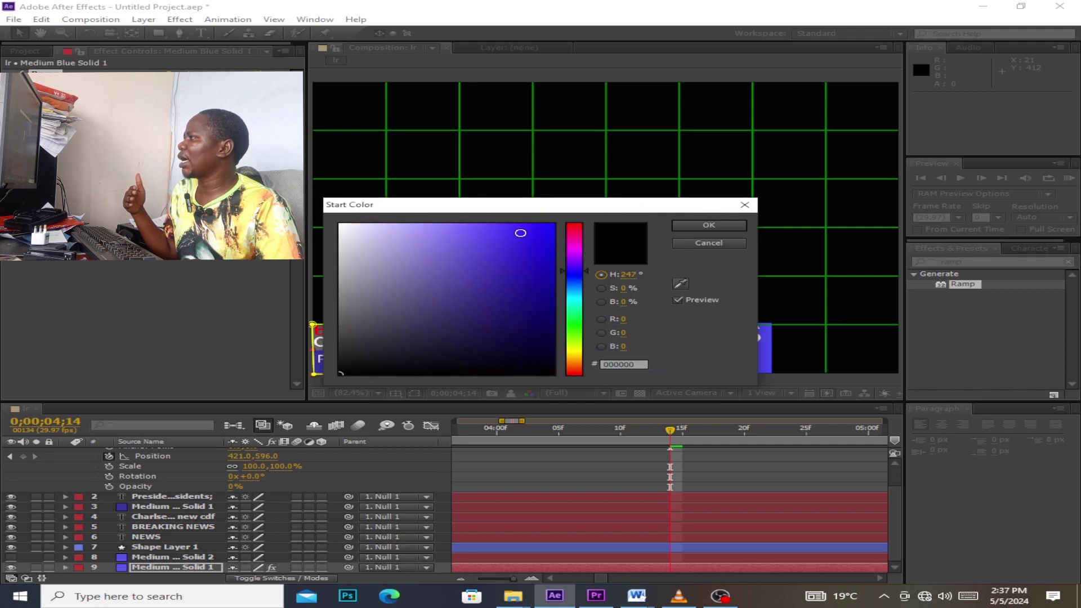
click(470, 227)
click(484, 228)
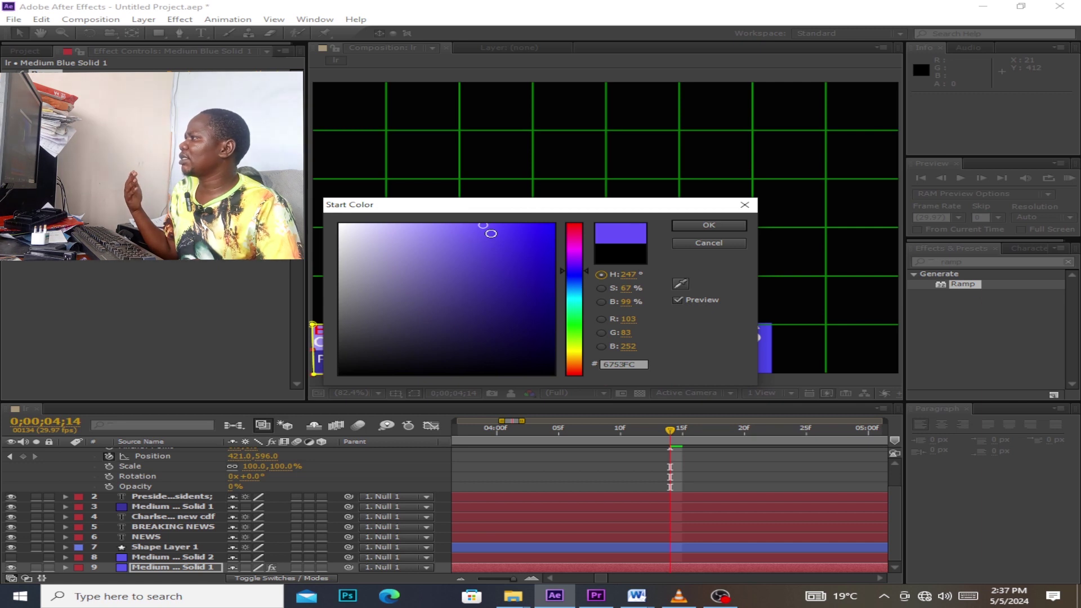
click(488, 230)
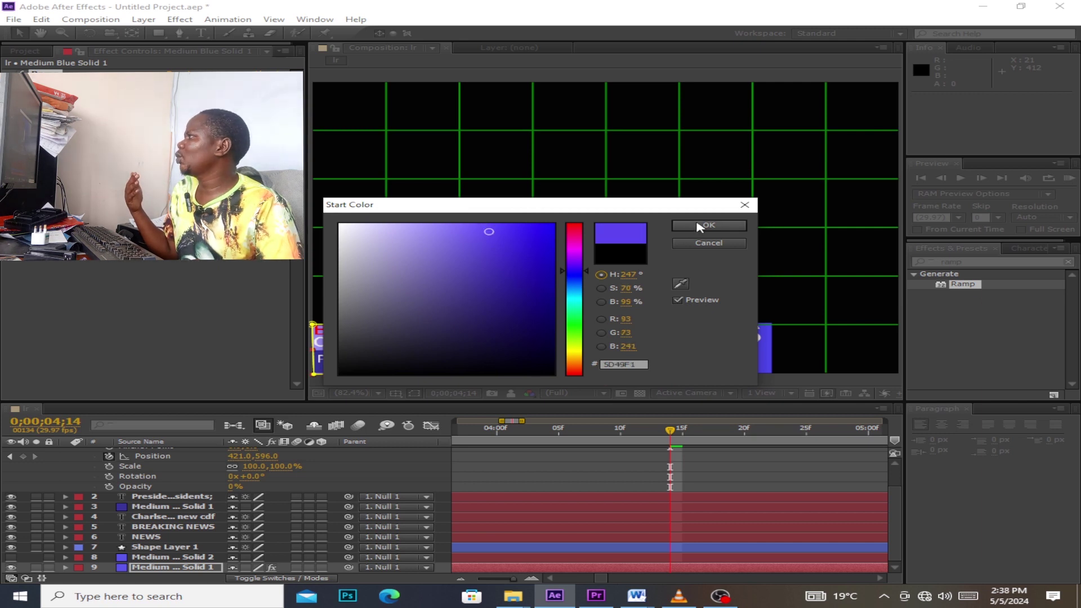
click(700, 226)
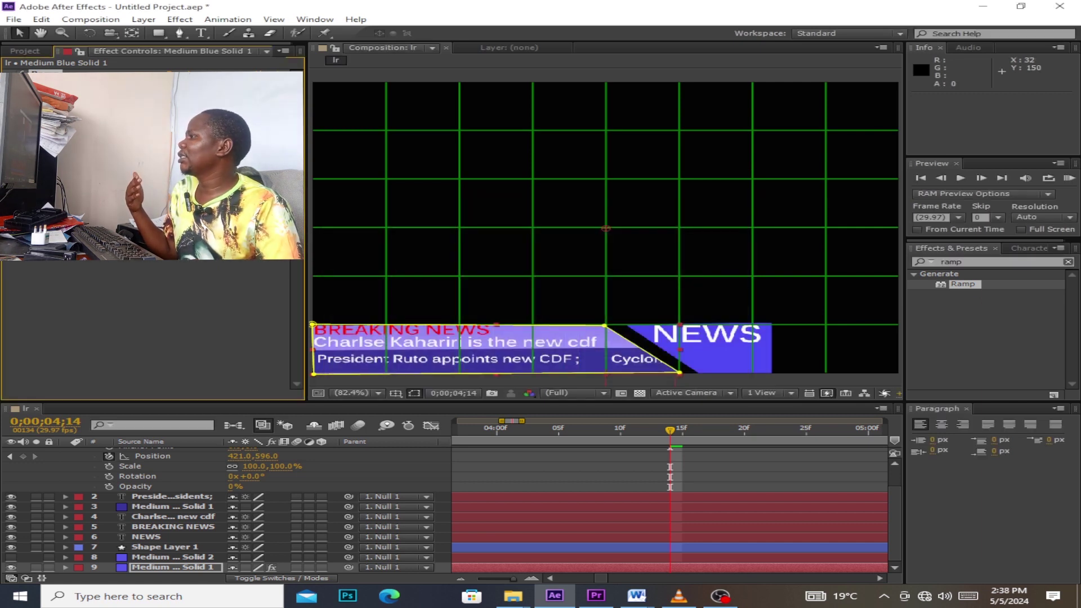
Step: Set the Ramp End Color to bright sky blue 349CF4
click(121, 113)
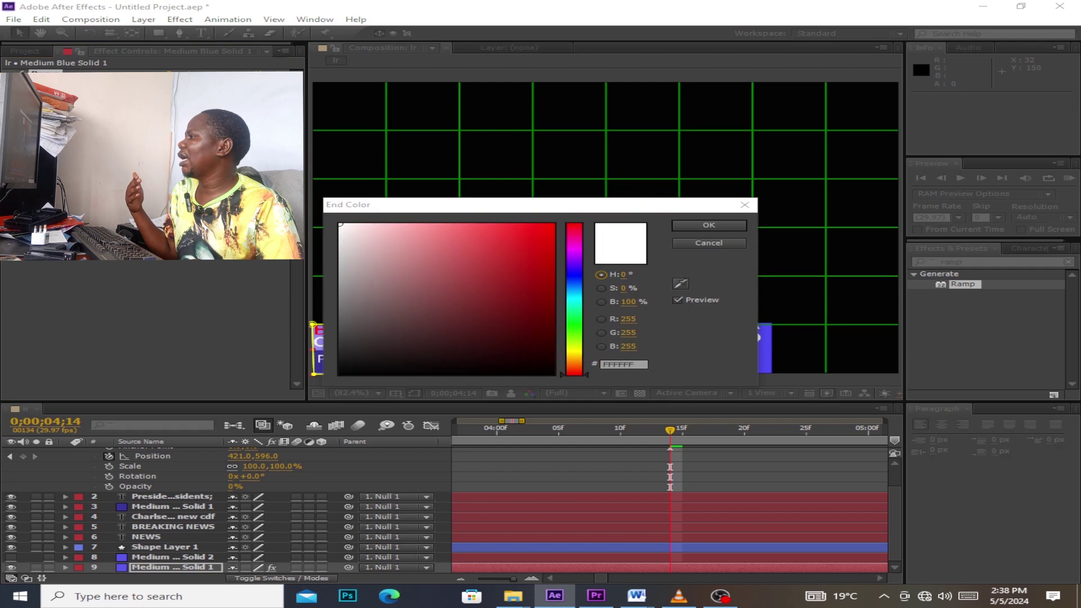
click(575, 287)
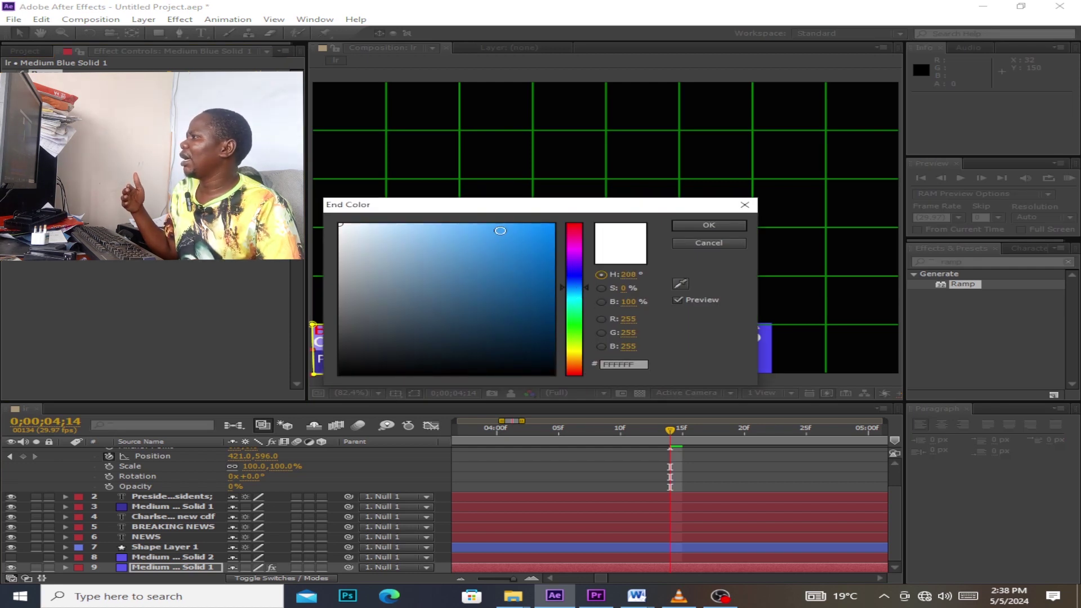
drag(500, 230, 508, 230)
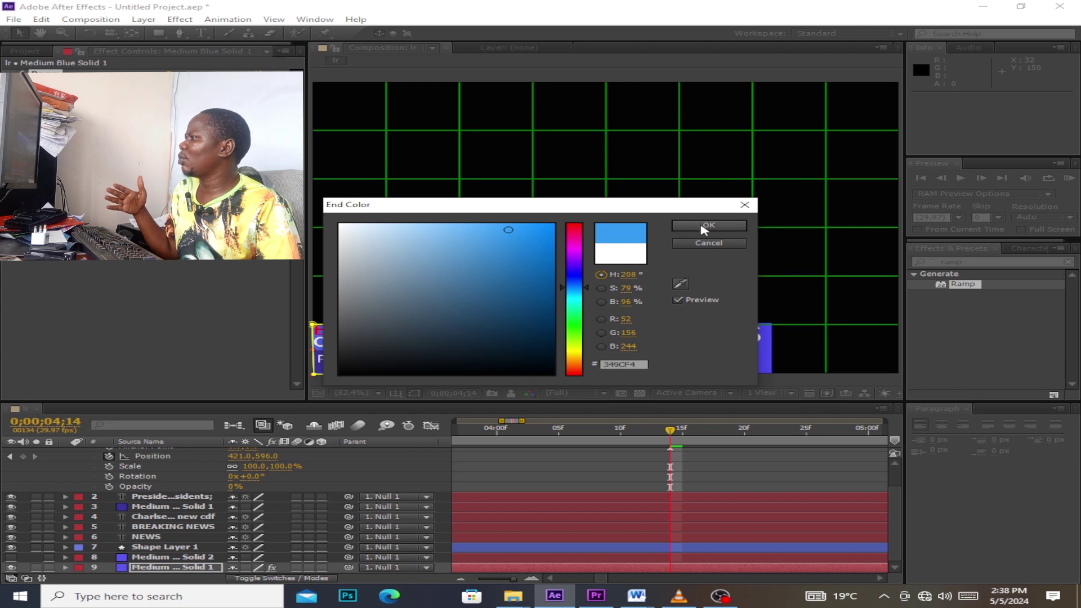
click(708, 225)
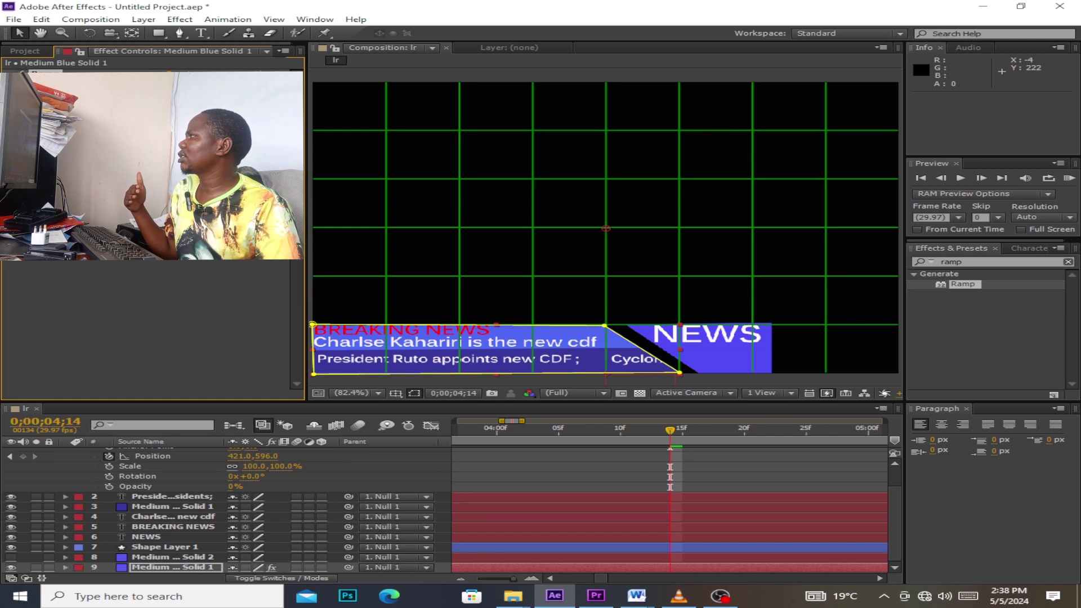
Step: Refine the Ramp Start Color to blue-violet 543EF8
click(105, 93)
click(485, 227)
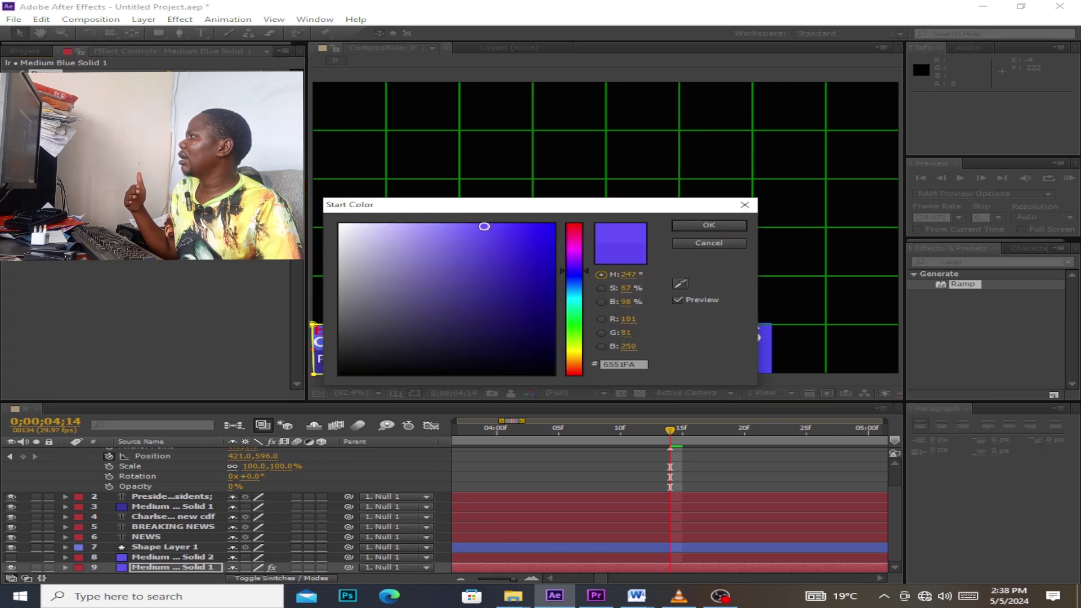
click(506, 226)
click(496, 239)
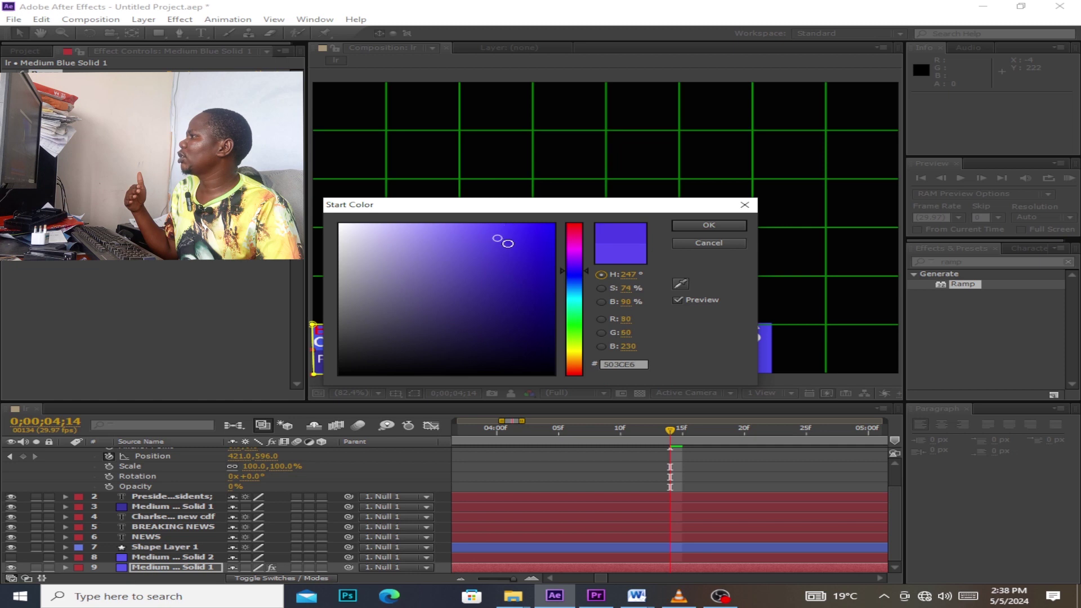
click(512, 247)
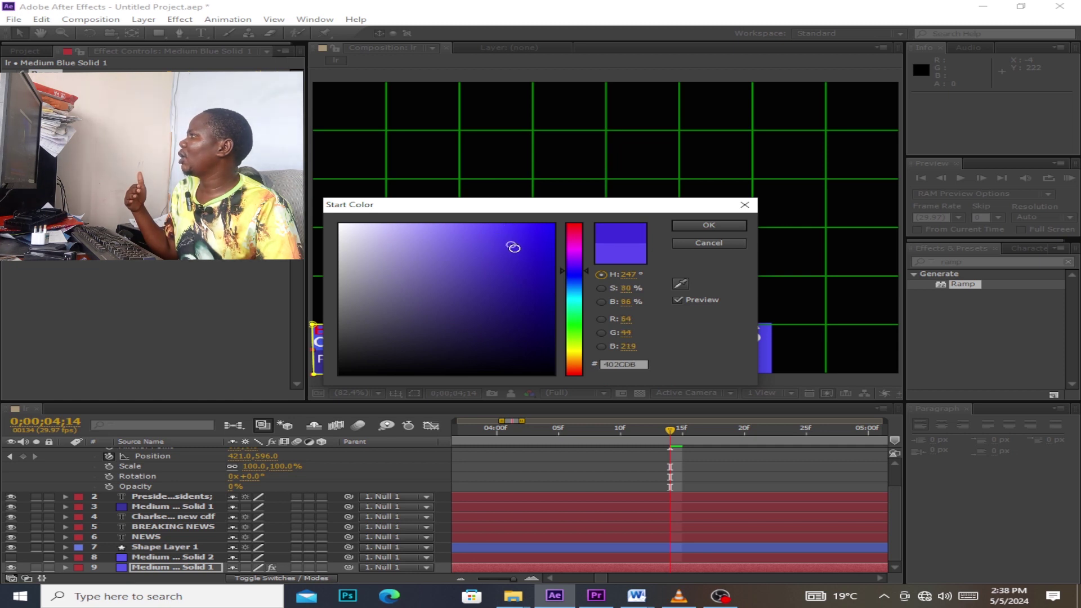
drag(497, 241, 493, 232)
click(500, 228)
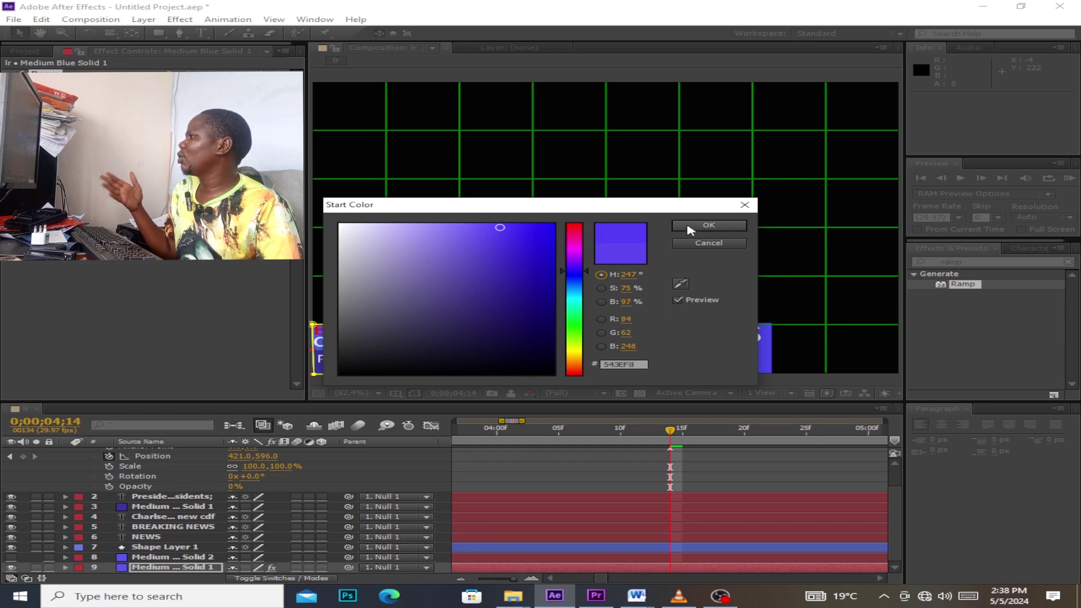
click(683, 225)
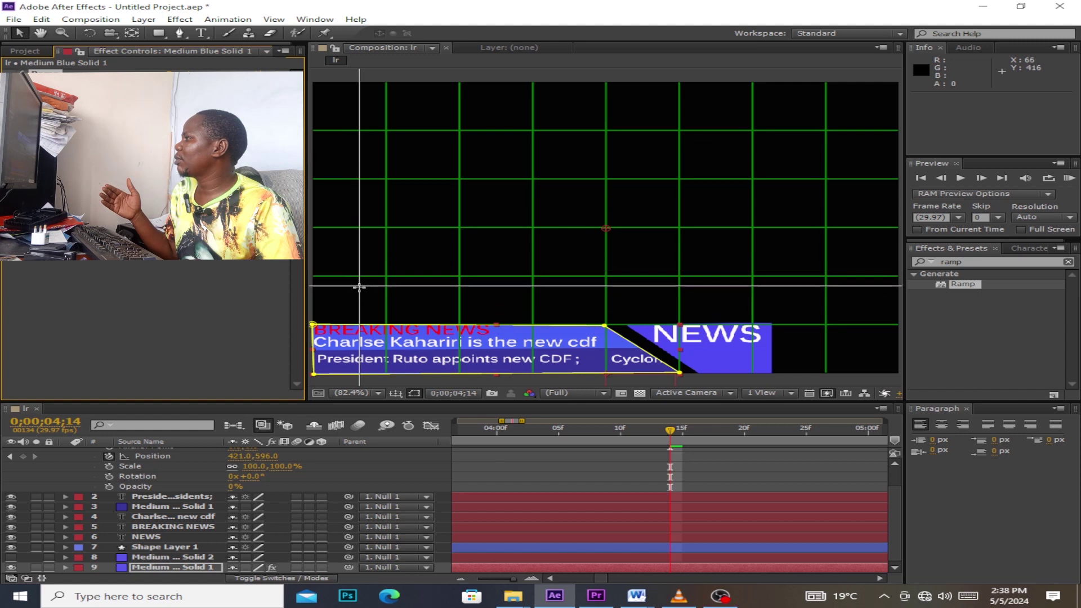
drag(366, 326, 322, 324)
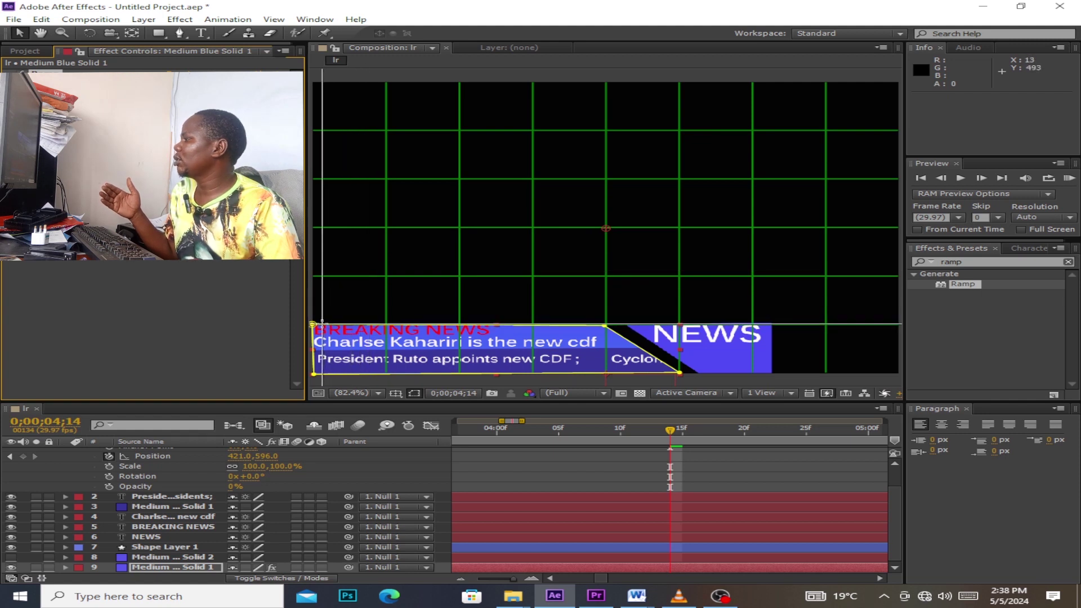
click(322, 324)
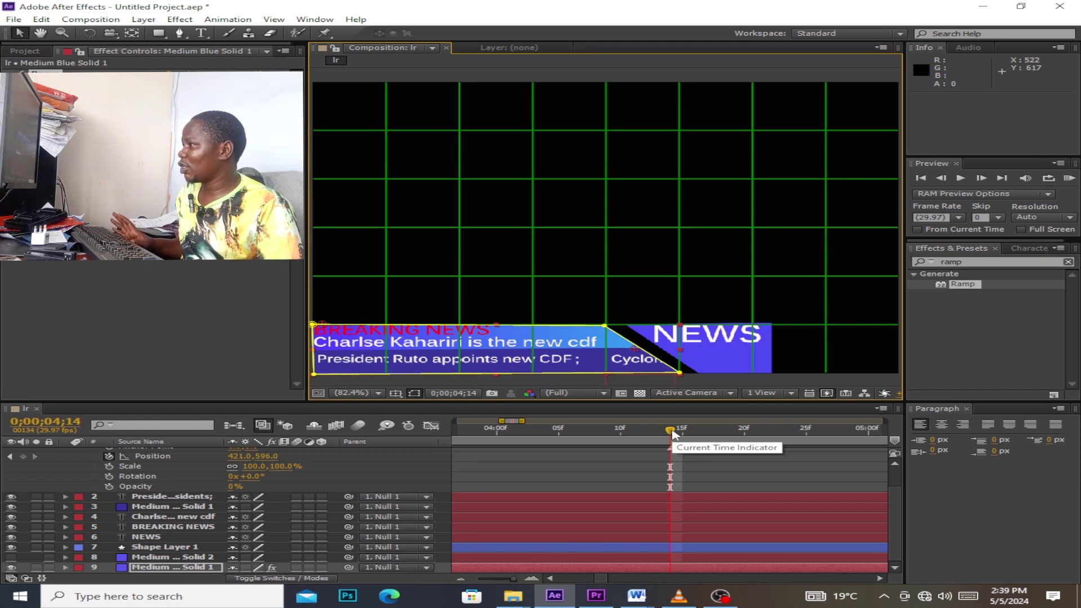
Step: Preview from the start, stop at 0;00;16;27, and select the headline ticker layer
key(KP_0)
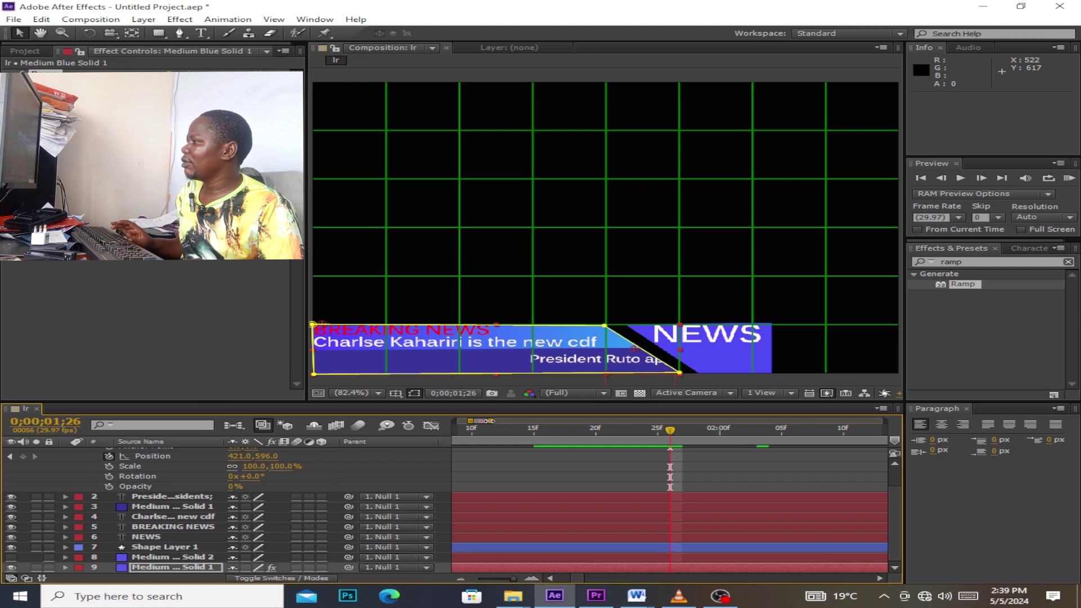
key(semicolon)
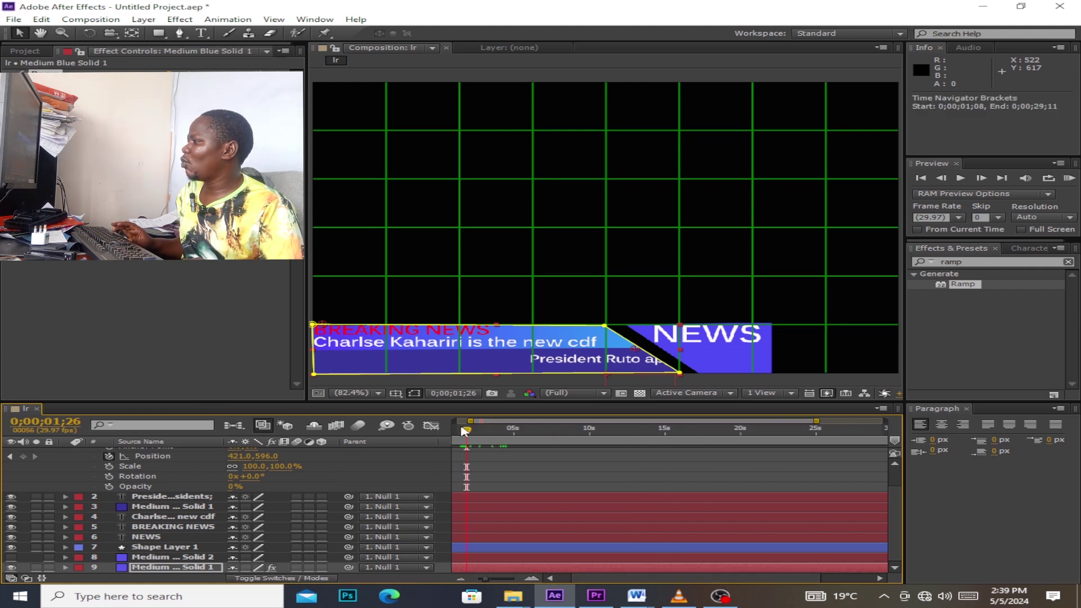
drag(462, 432, 460, 426)
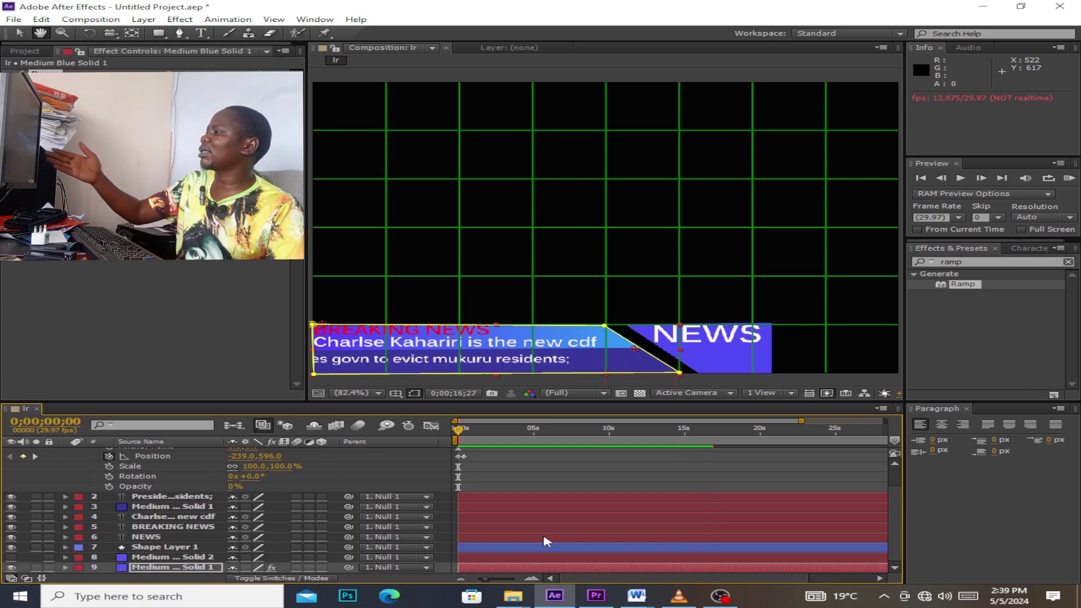
key(space)
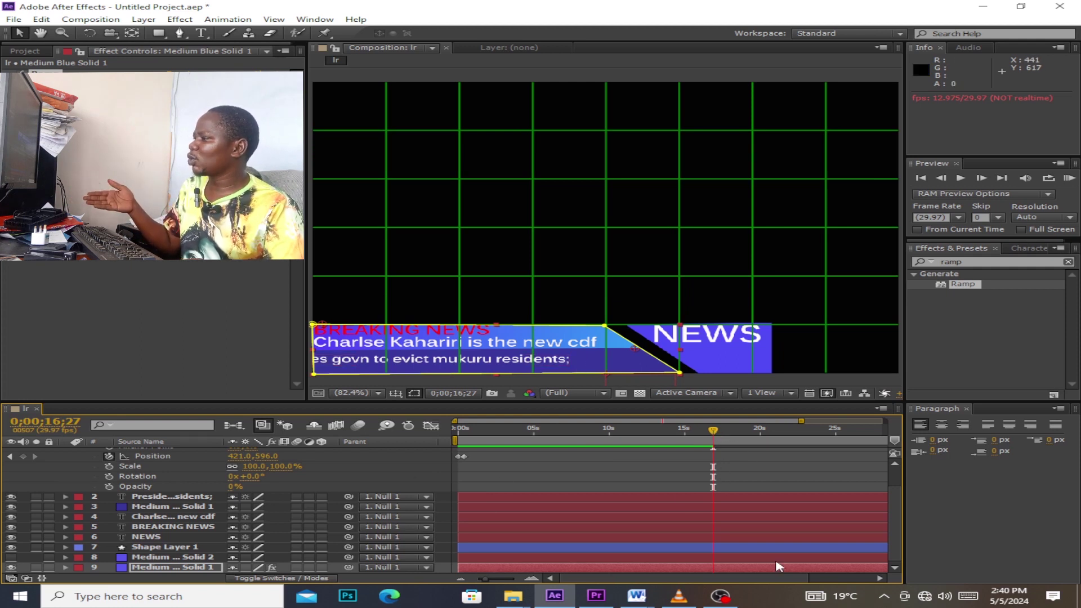
click(724, 498)
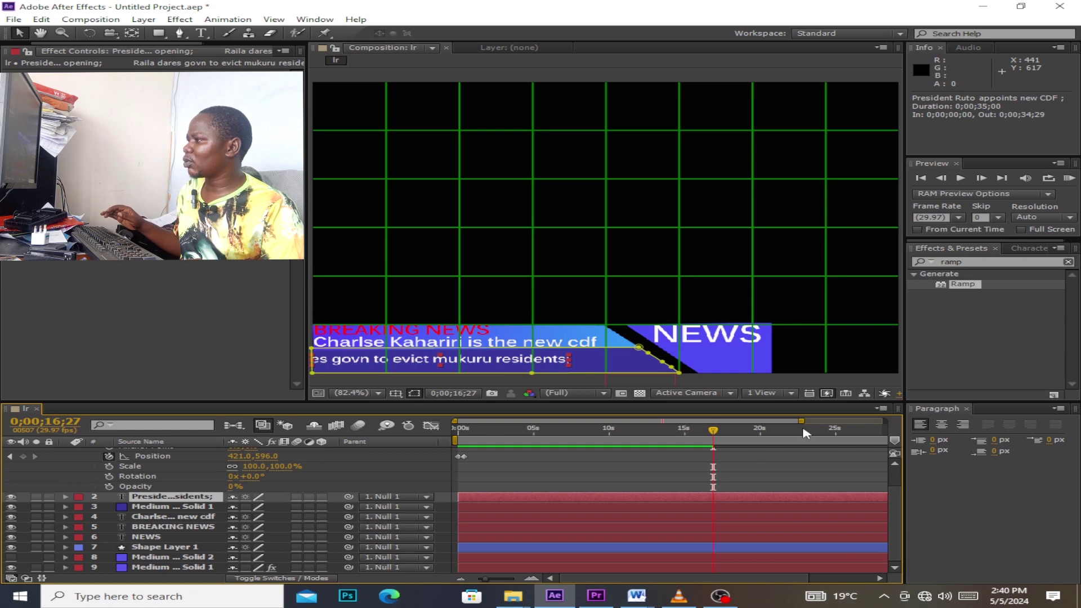
Step: End the ticker layer at 16;27, paste a copy starting near 15 seconds, and preview
drag(799, 421, 884, 421)
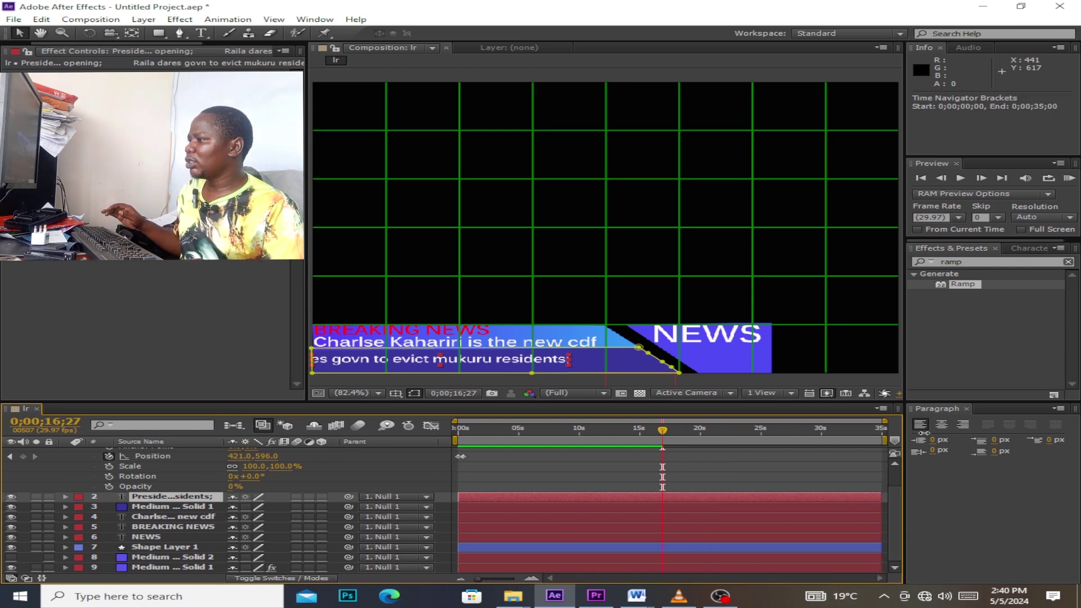
drag(883, 499, 664, 499)
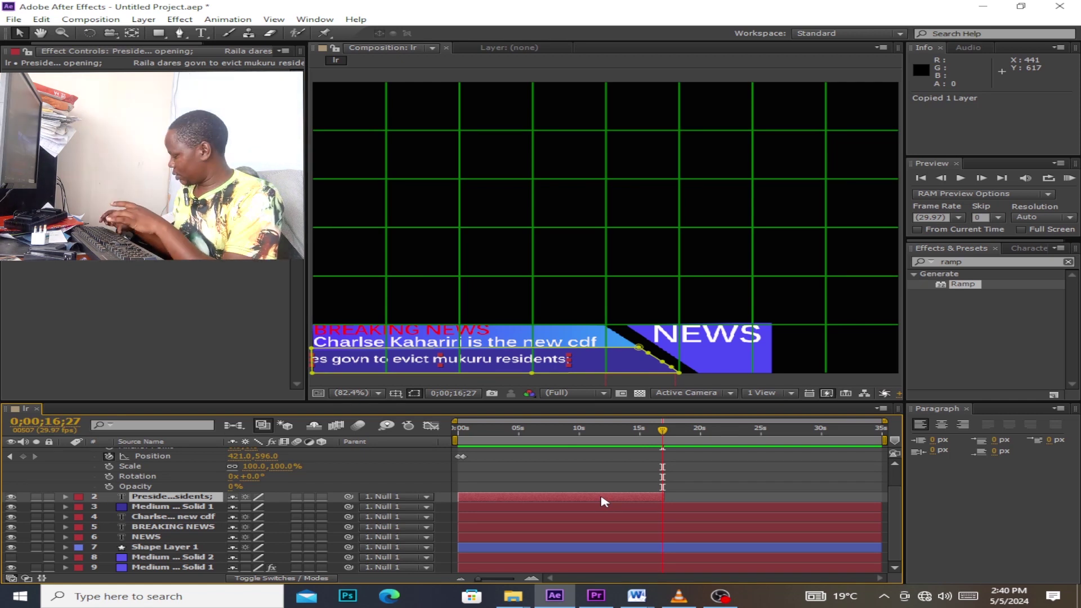
key(ctrl+v)
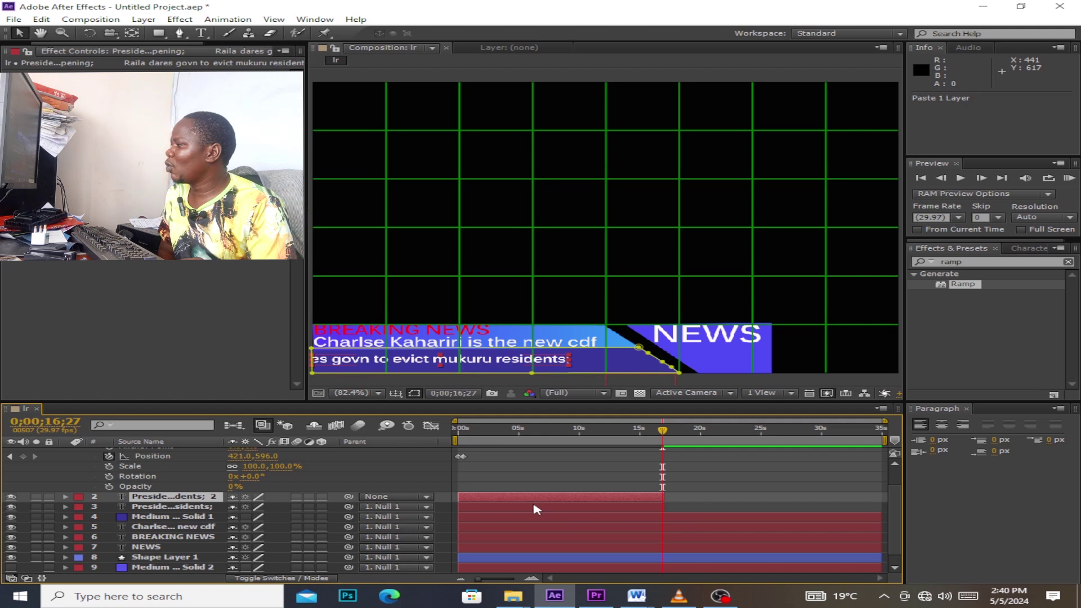
drag(503, 511, 709, 522)
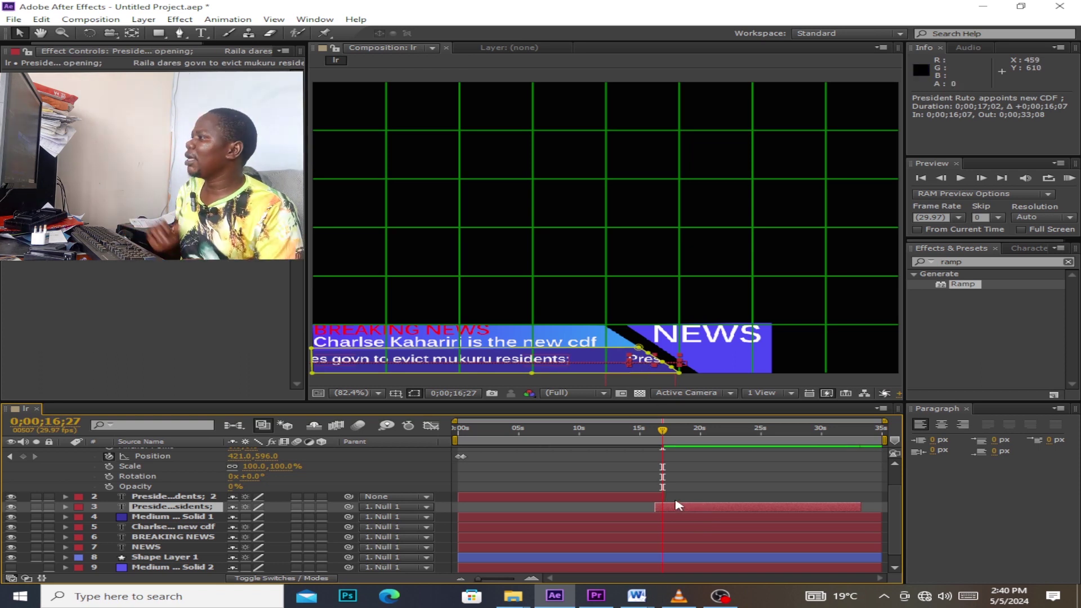
key(space)
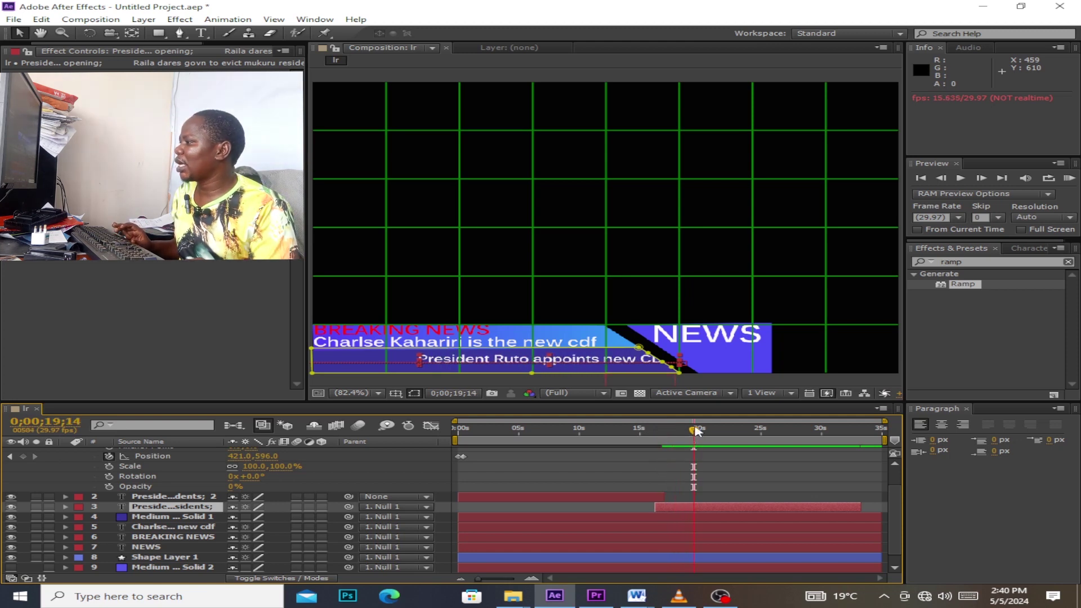
Step: Replay from 11;17 to confirm the ticker copy keeps scrolling, stopping at 27;17
click(605, 432)
click(598, 432)
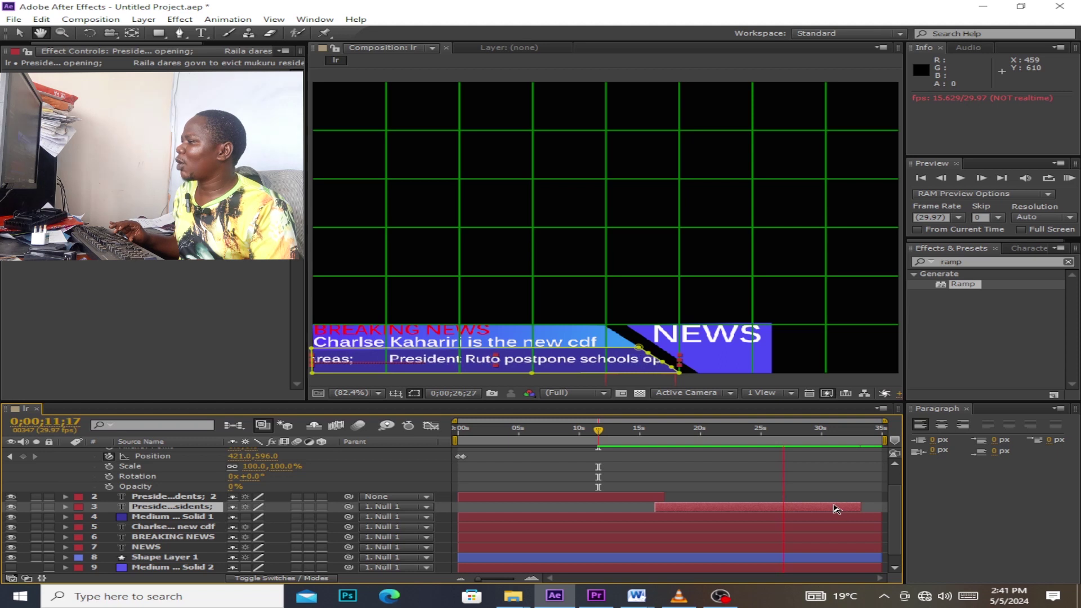
key(space)
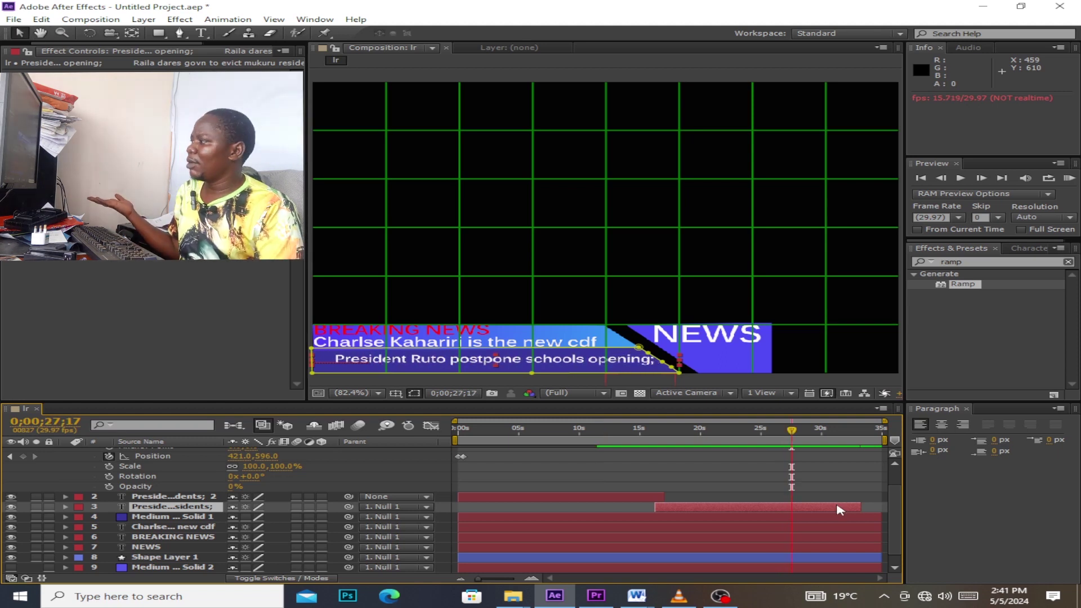